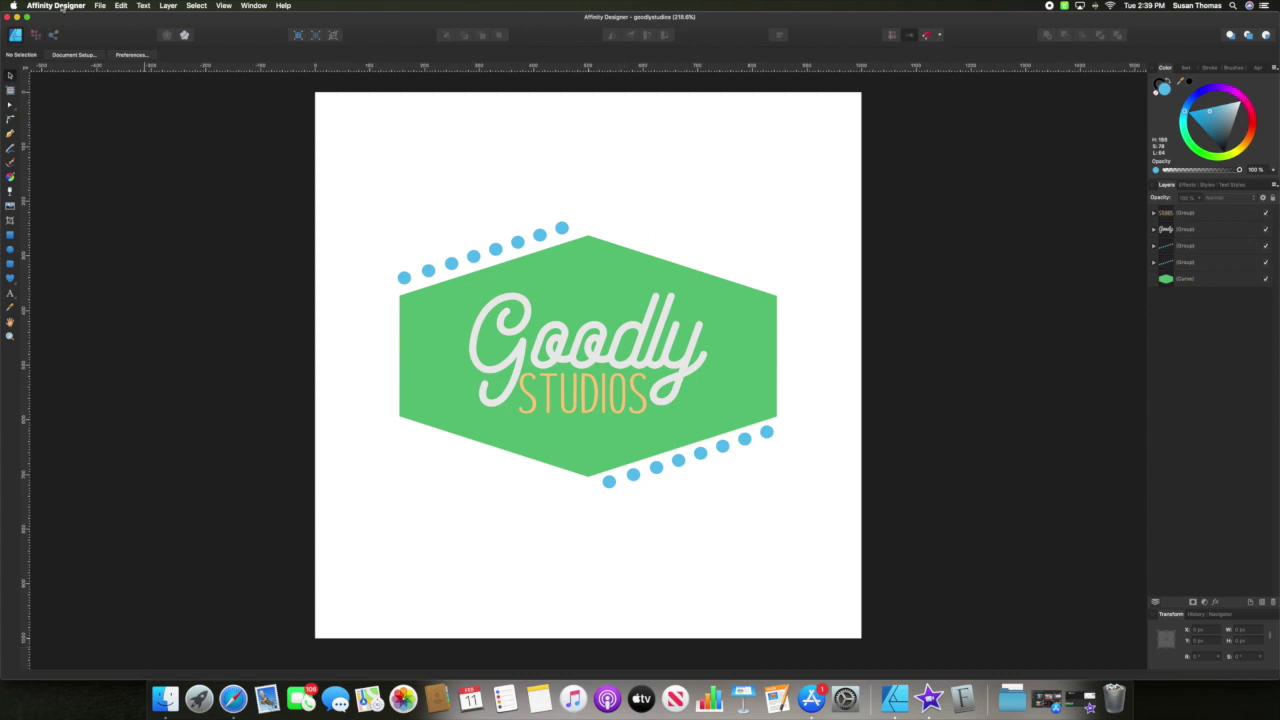
Create a new 20 × 12 inch document with an artboard
click(100, 6)
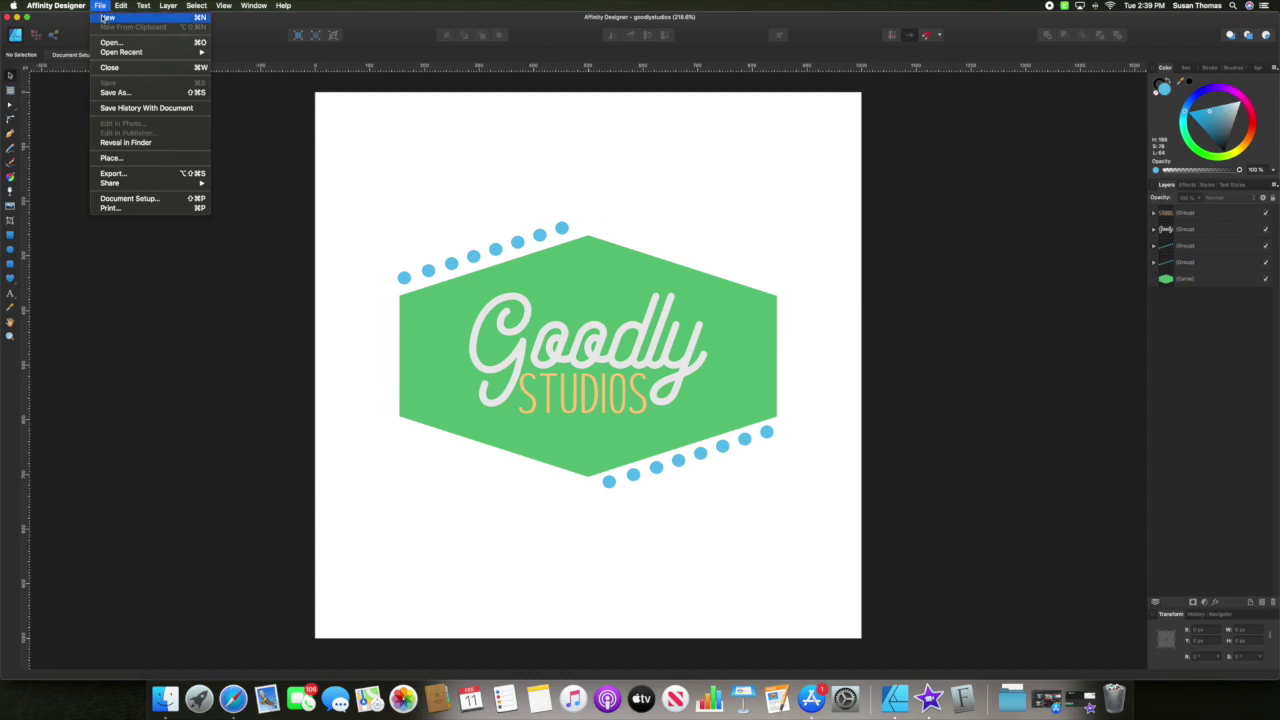
click(101, 19)
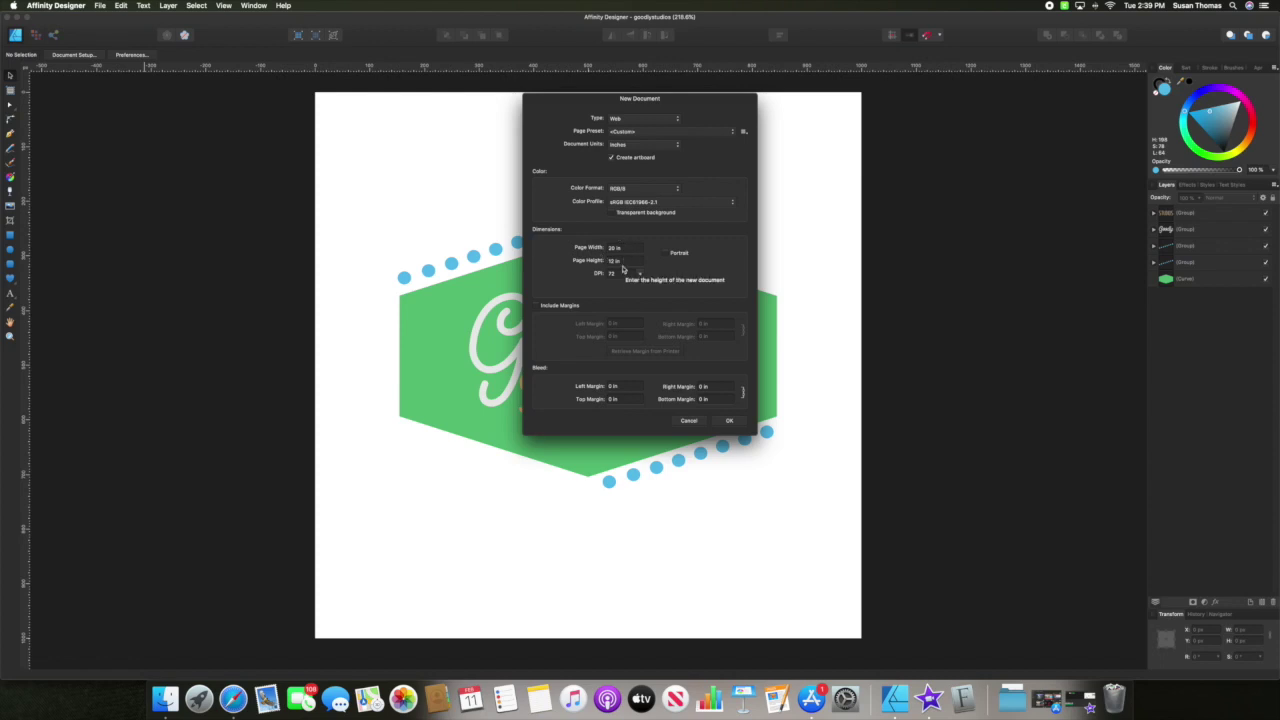
click(730, 421)
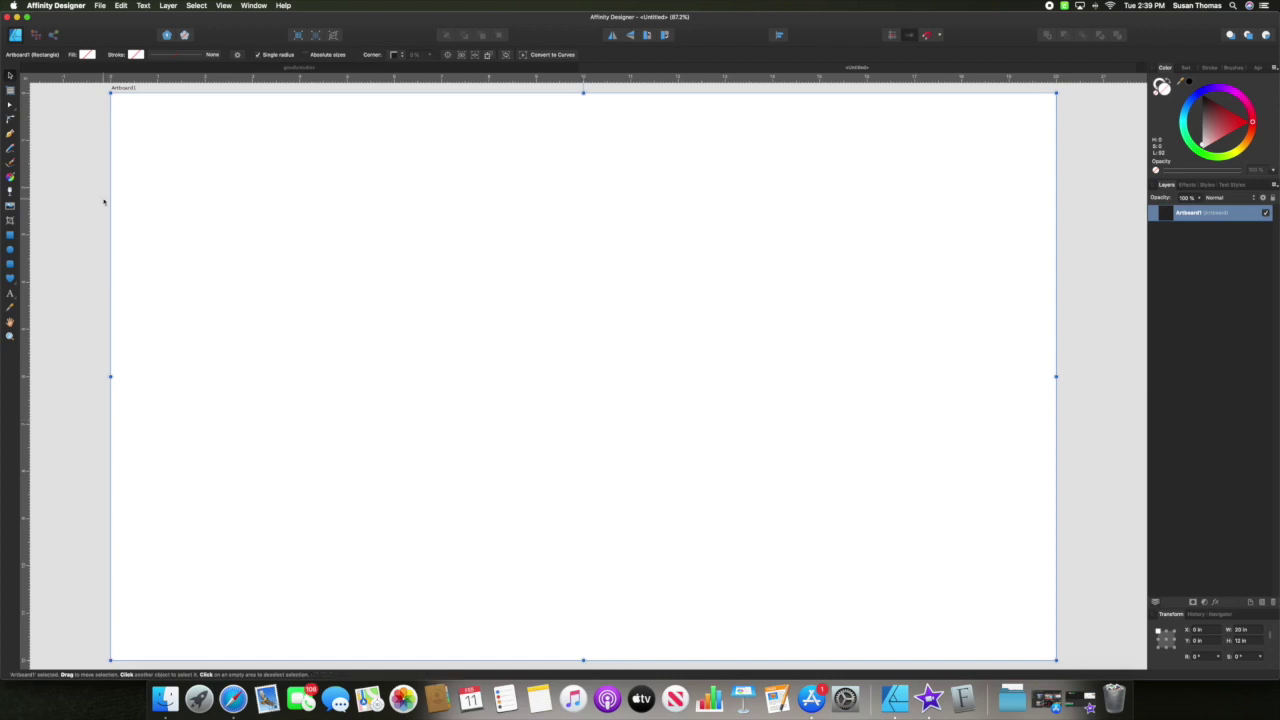
Add artistic text 'susan' near the top left in the Christmas Mystery font
click(10, 297)
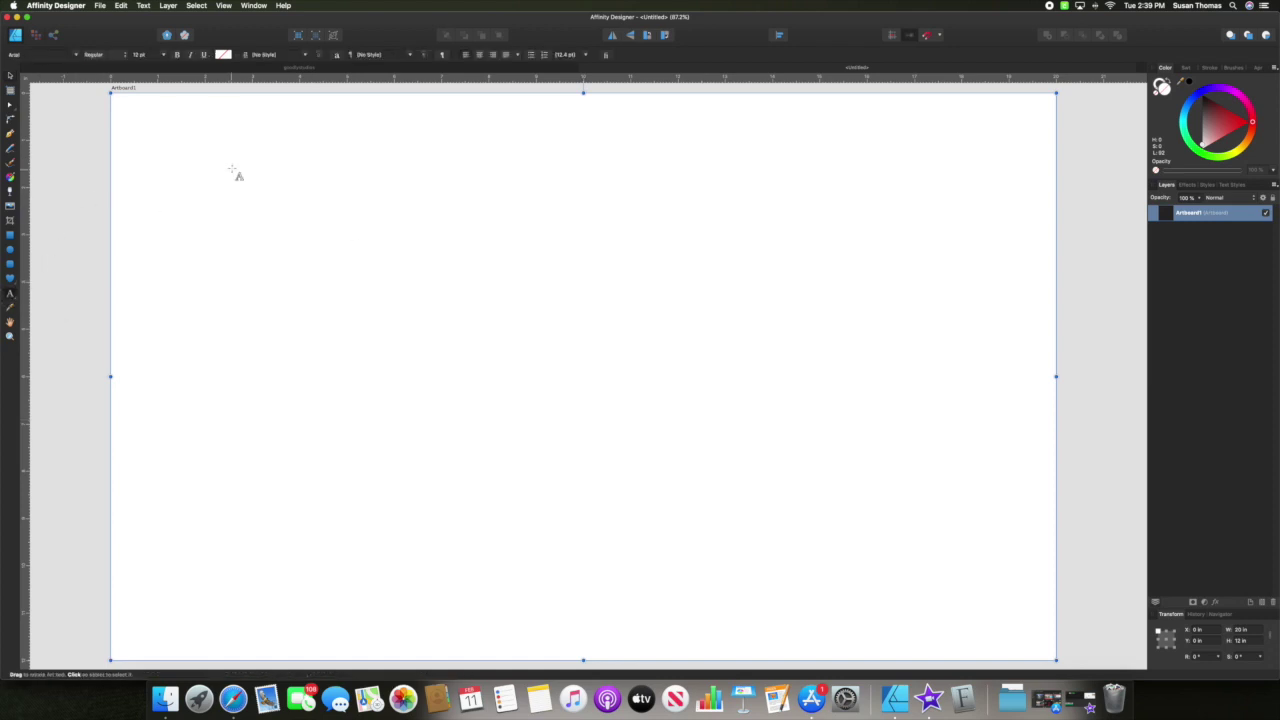
drag(237, 171, 266, 214)
text(susan)
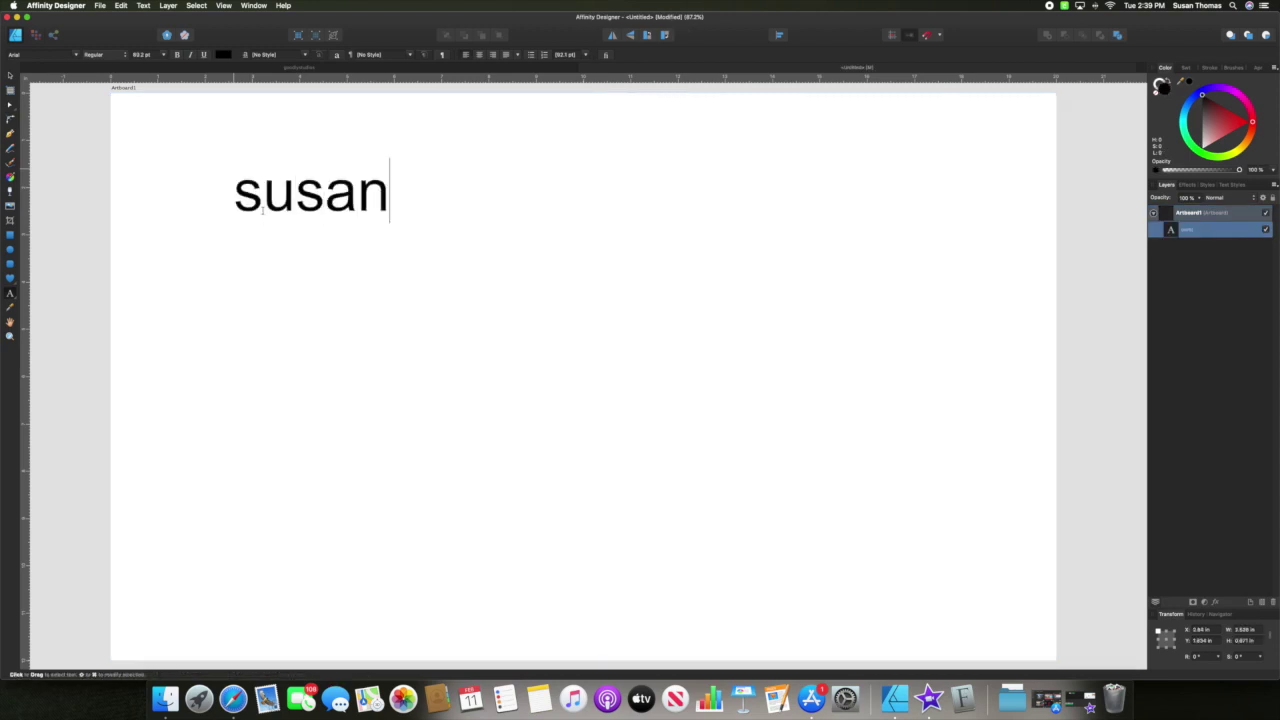
key(super+a)
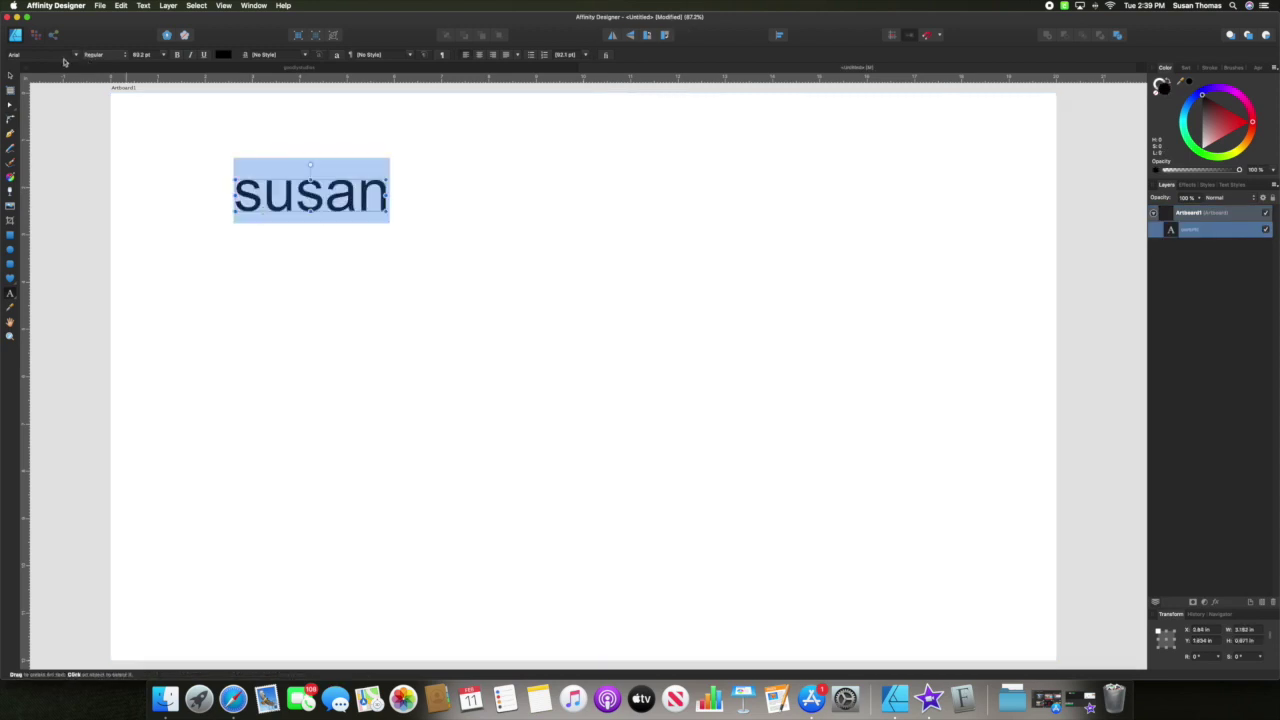
click(75, 56)
text(christmas)
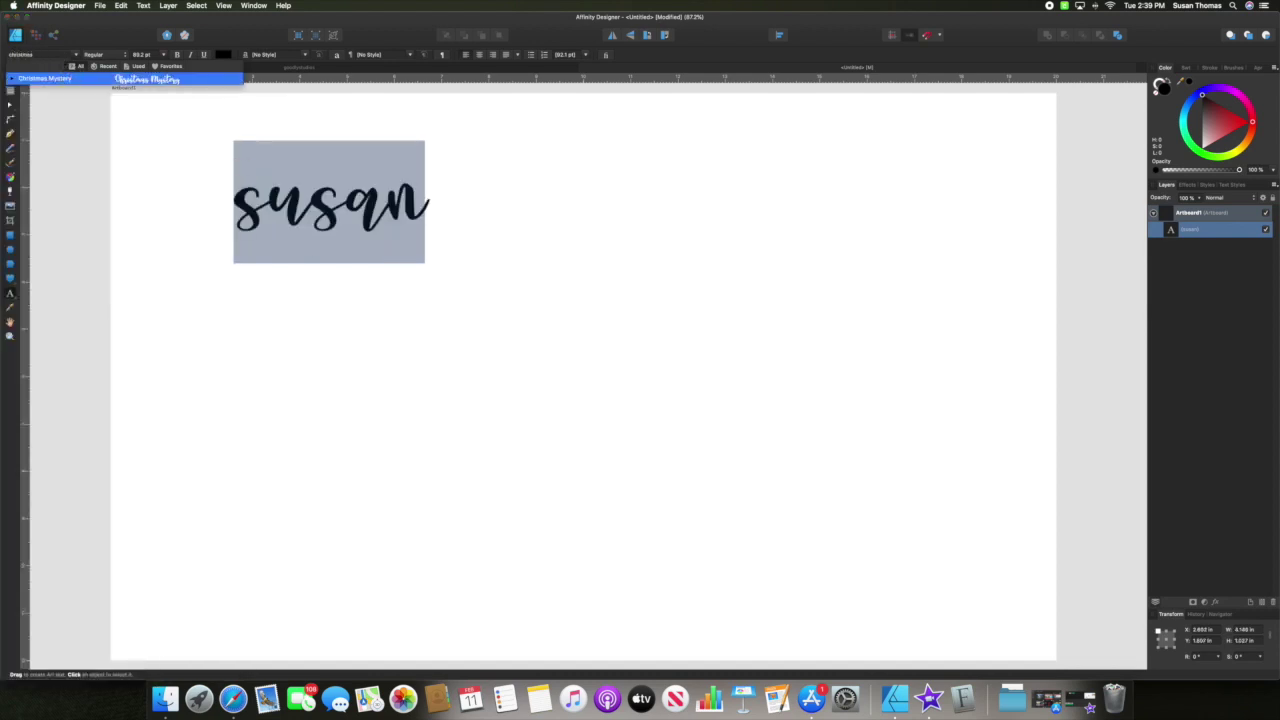
click(45, 78)
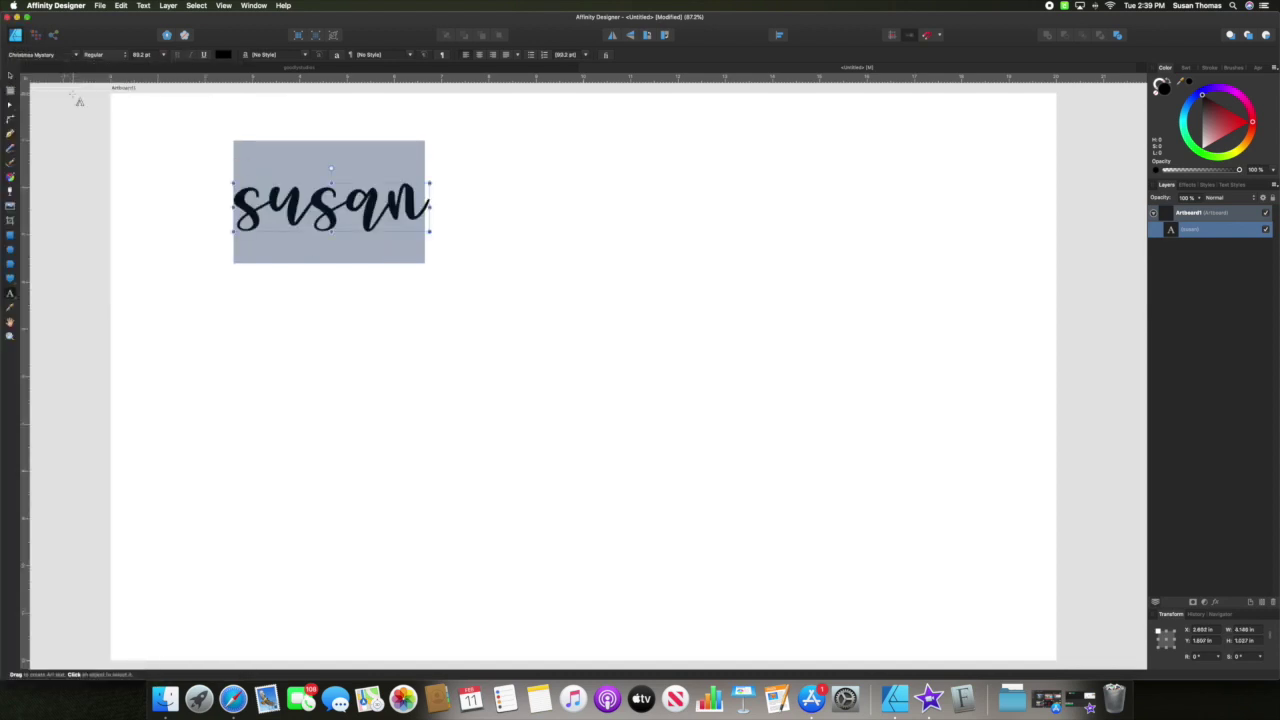
Enlarge susan to about 142.8 pt and move it toward the upper left
click(10, 77)
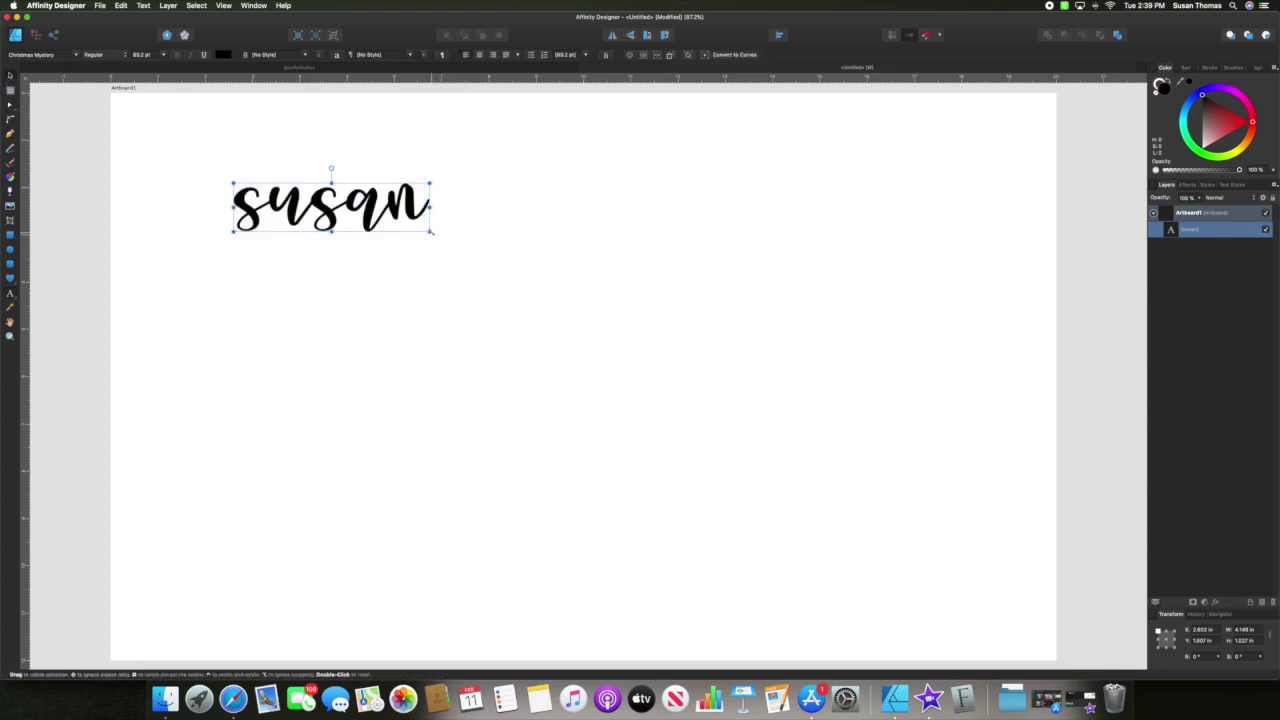
drag(431, 232, 558, 305)
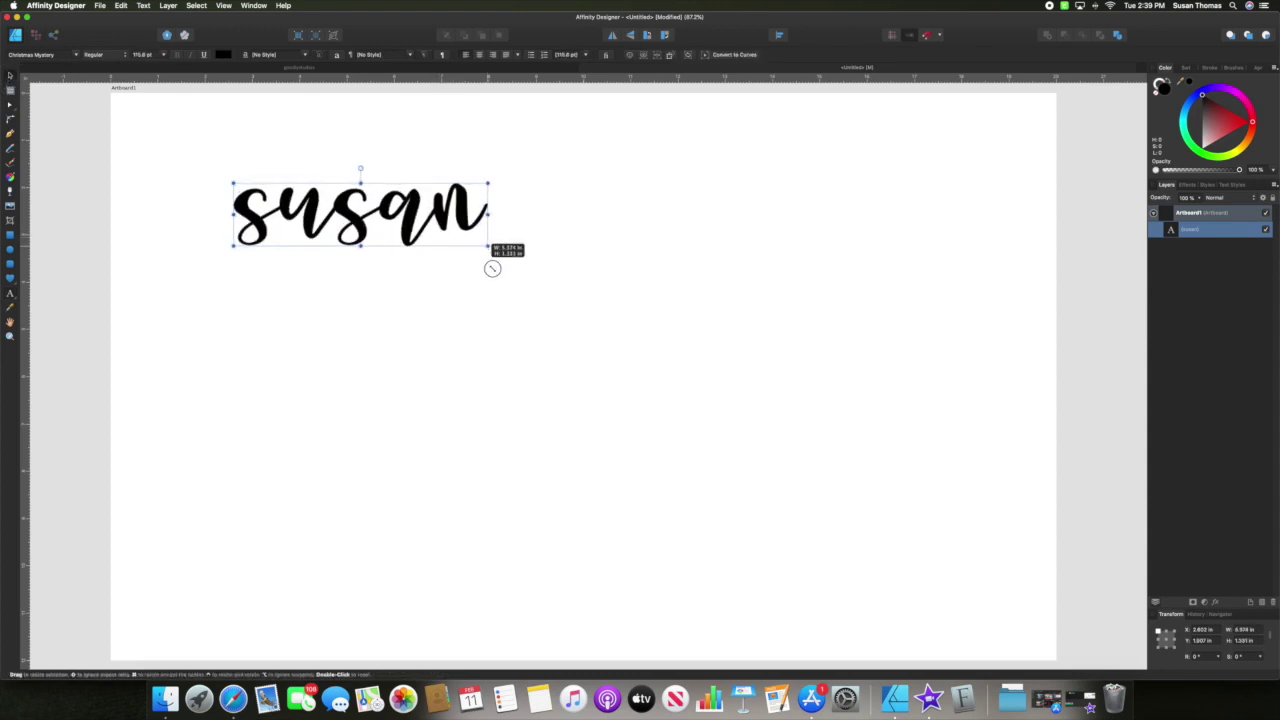
mouse_move(558, 305)
mouse_down()
mouse_move(449, 274)
mouse_move(671, 380)
mouse_move(433, 287)
mouse_move(540, 335)
mouse_up()
mouse_move(376, 216)
mouse_down()
mouse_move(294, 166)
mouse_move(305, 183)
mouse_up()
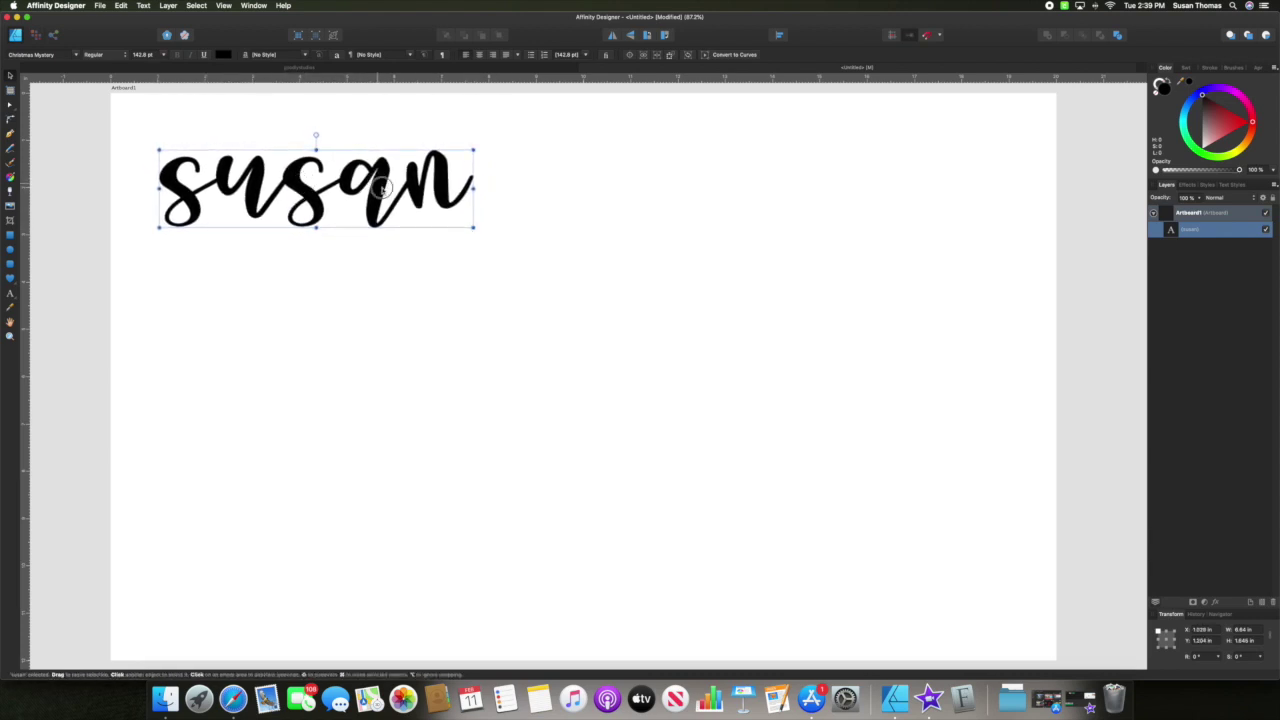
drag(382, 188, 487, 226)
scroll(462, 225, up, 1)
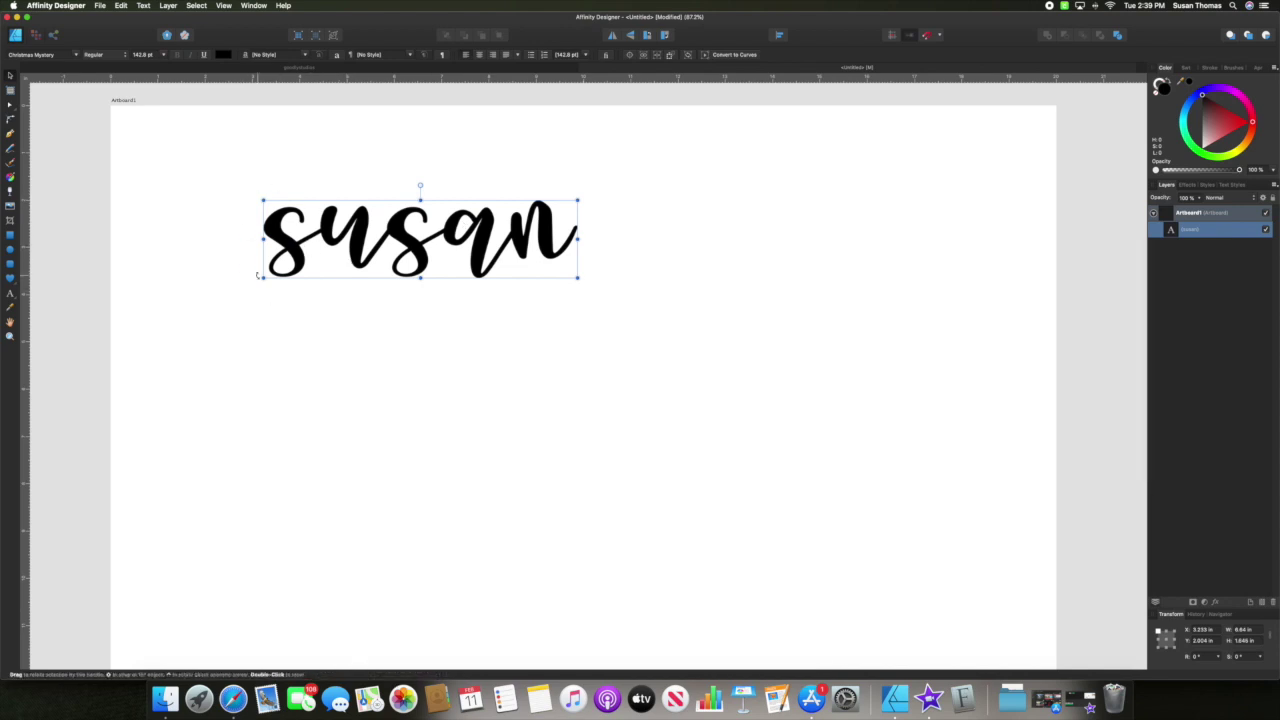
click(9, 293)
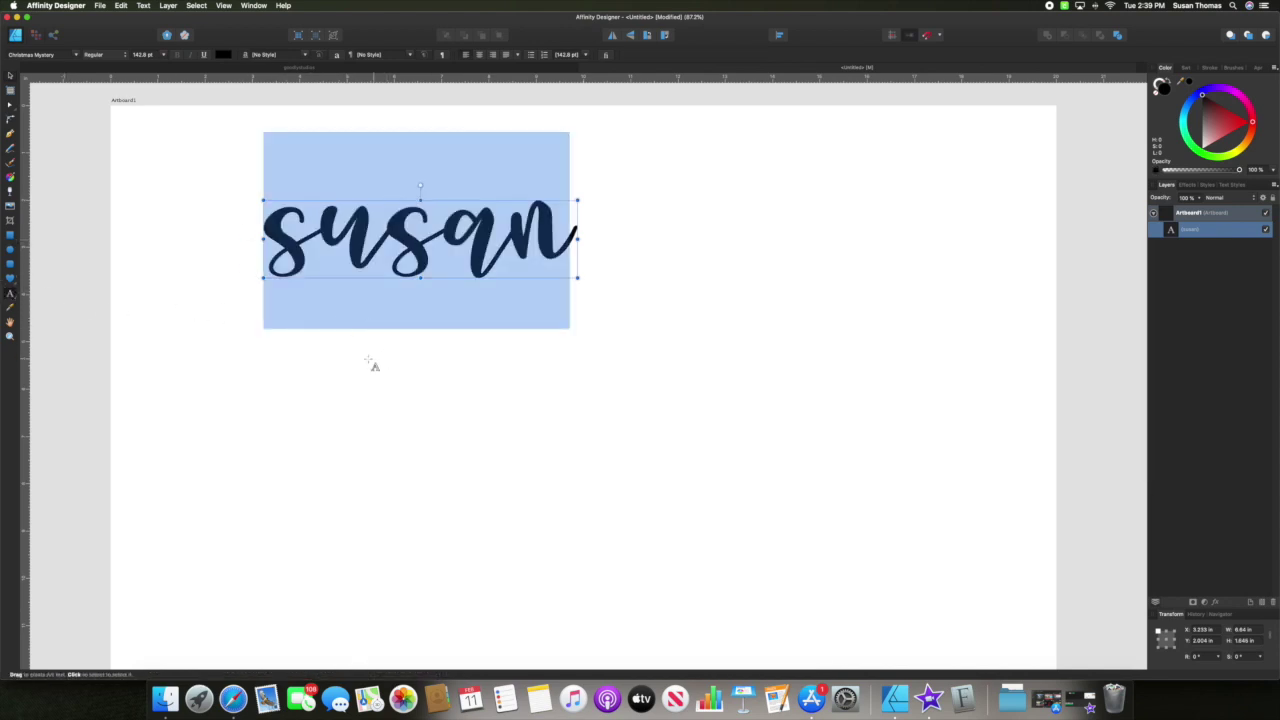
Type 'emily' below susan and set it in the Christmas Mystery font
drag(325, 377, 362, 435)
text(emily)
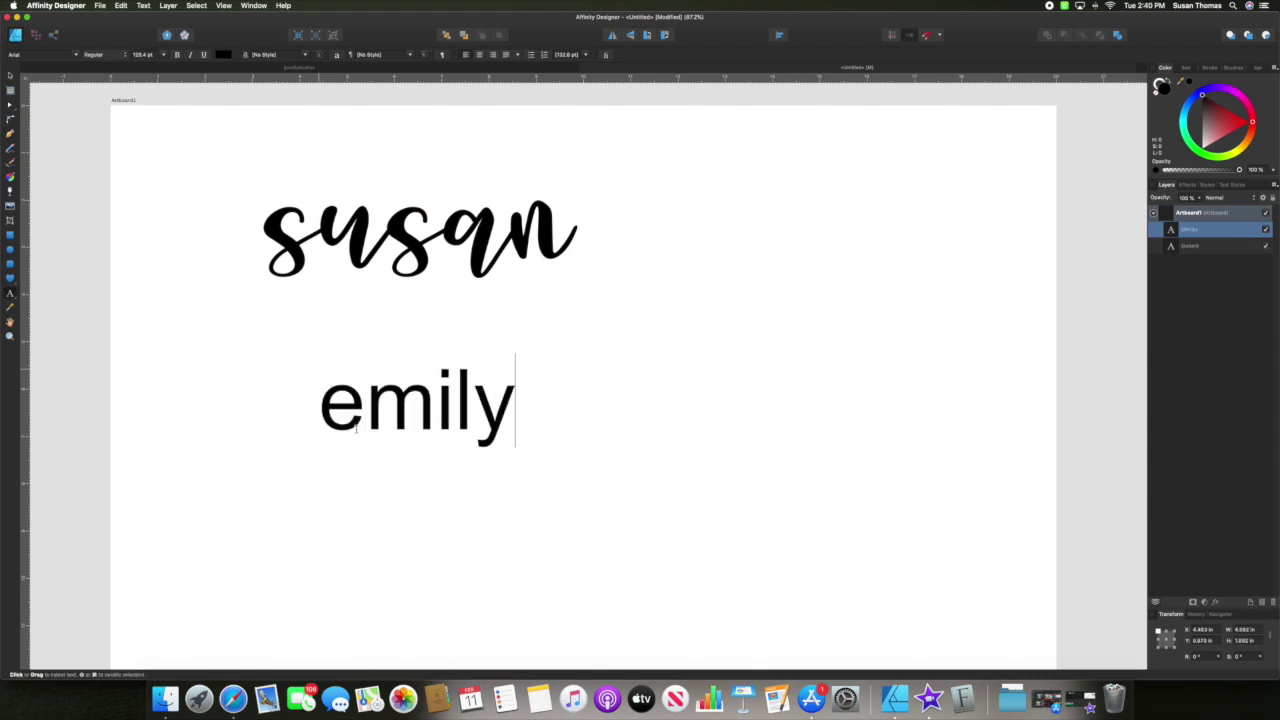
double_click(355, 427)
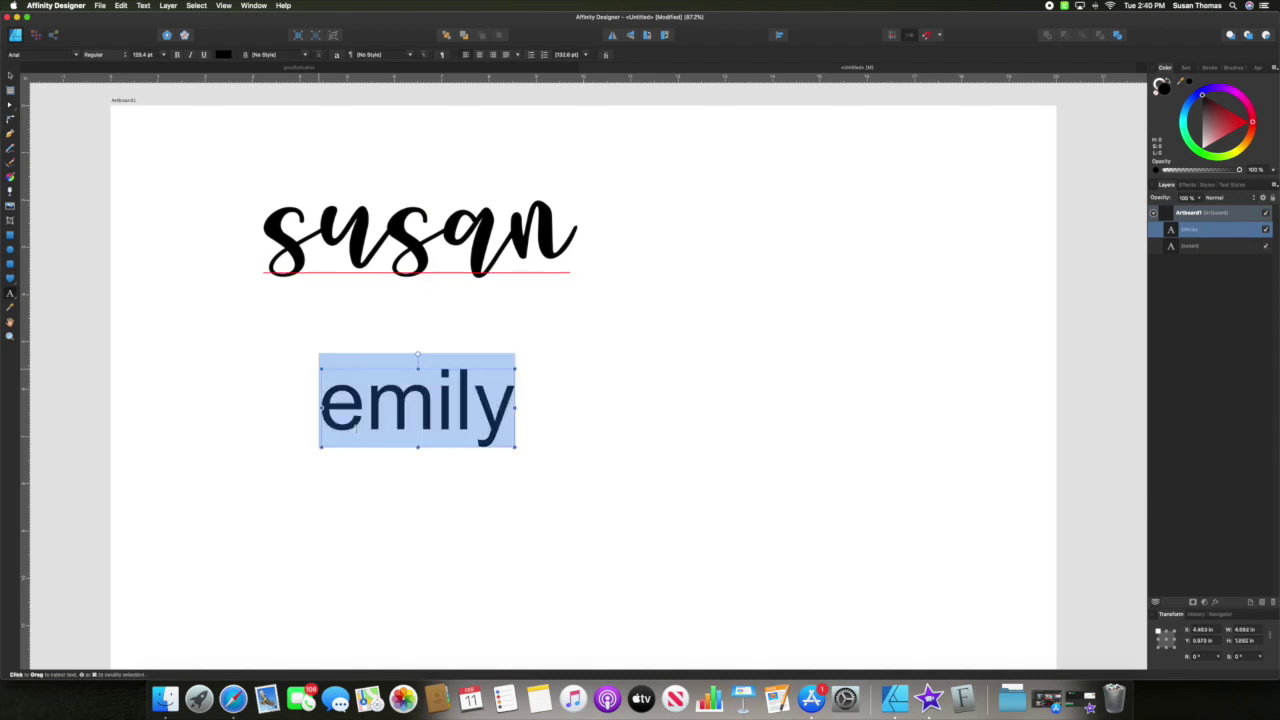
click(76, 55)
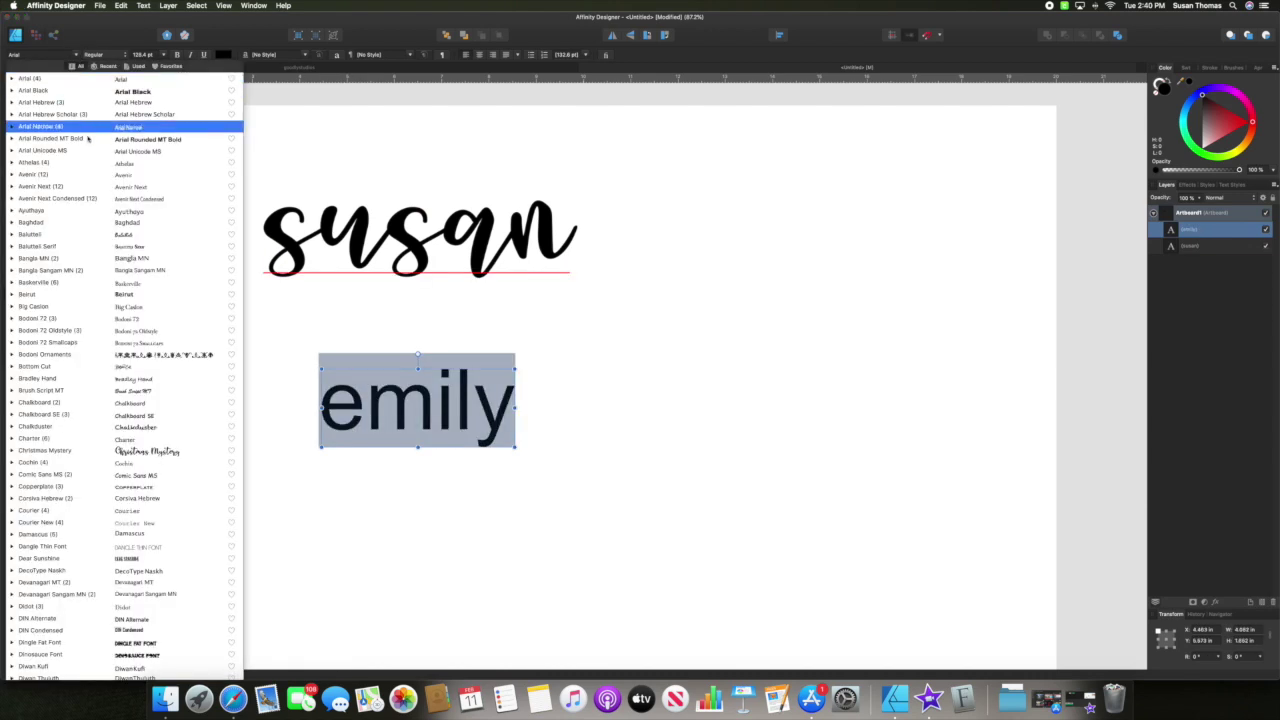
click(138, 452)
key(Escape)
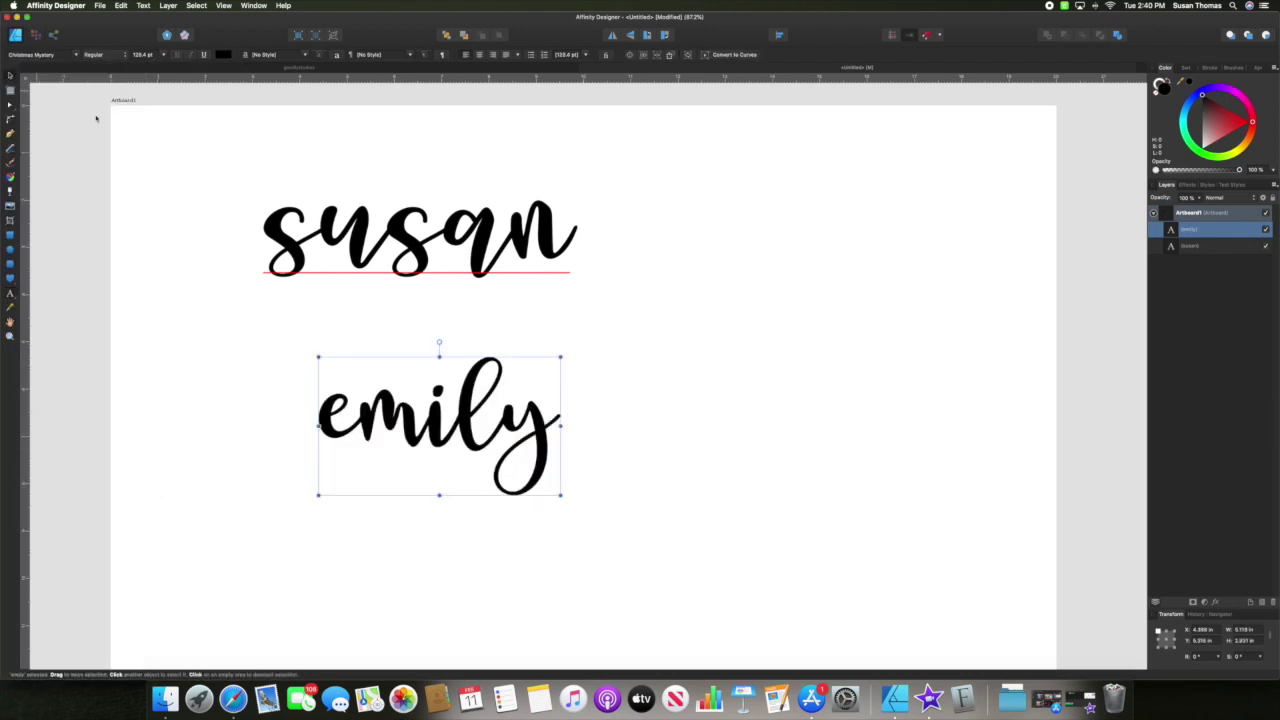
click(357, 241)
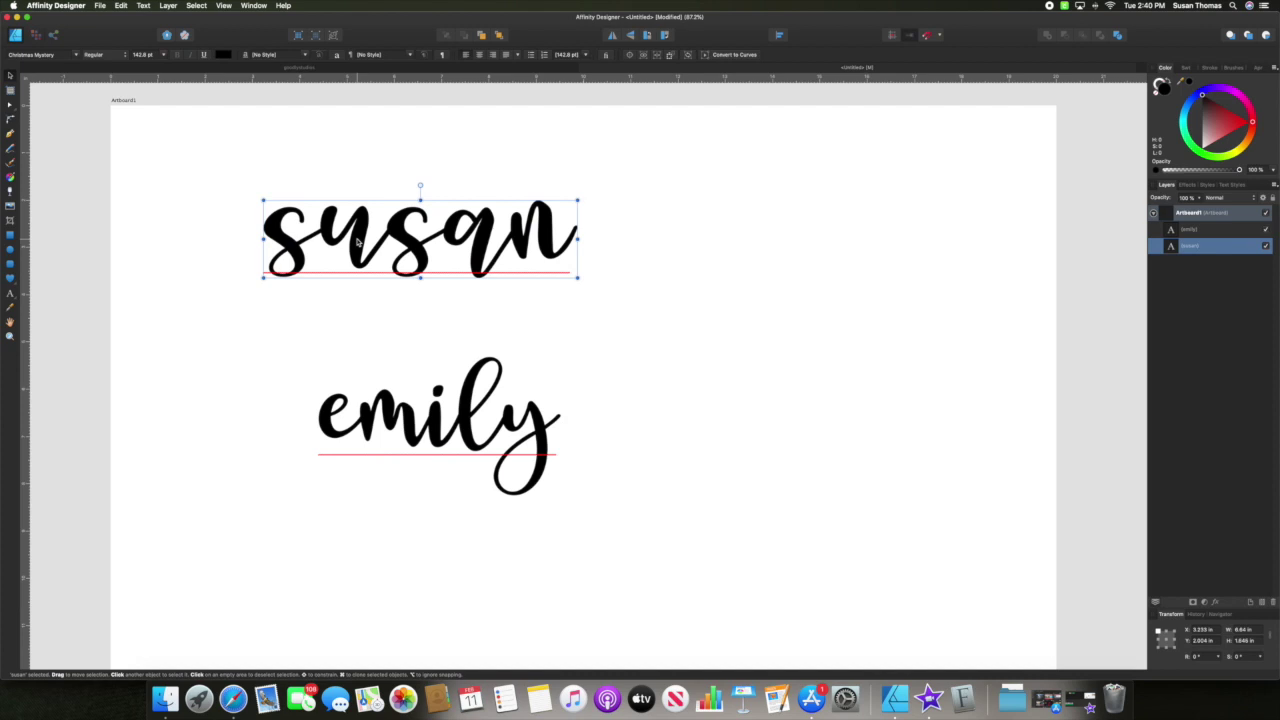
Convert the susan text into curves from its right-click menu
key(t)
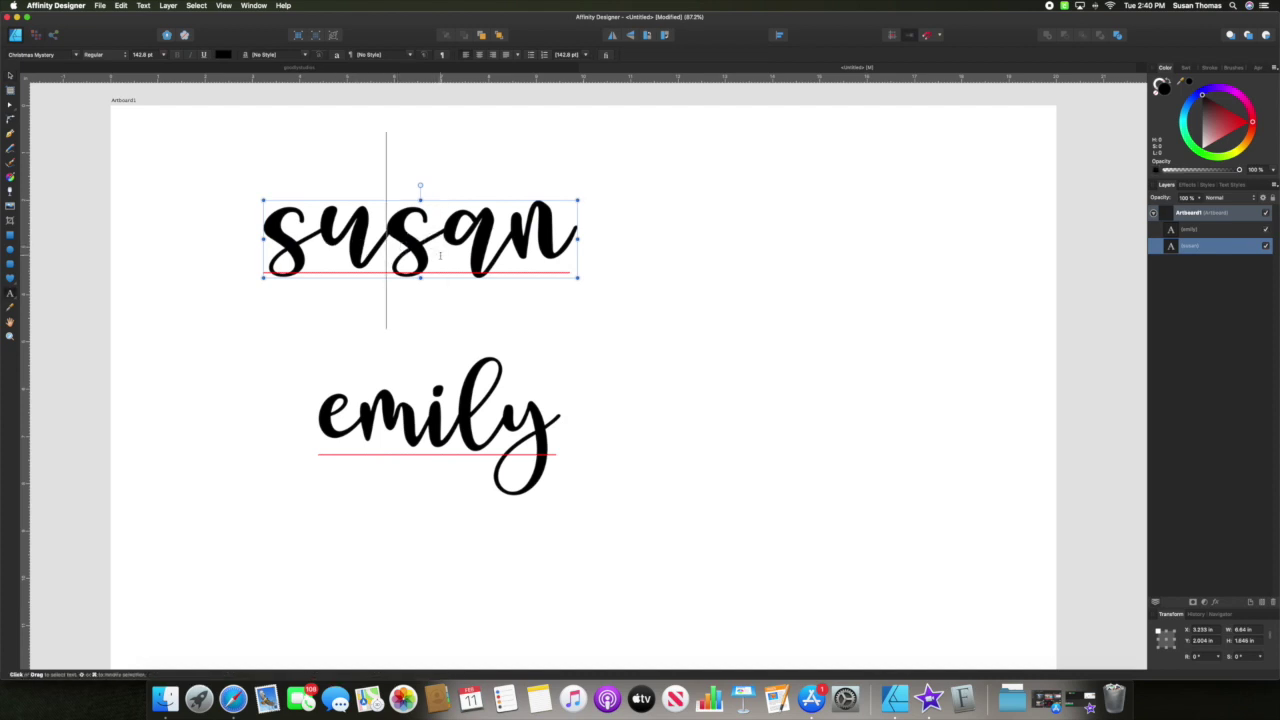
click(10, 76)
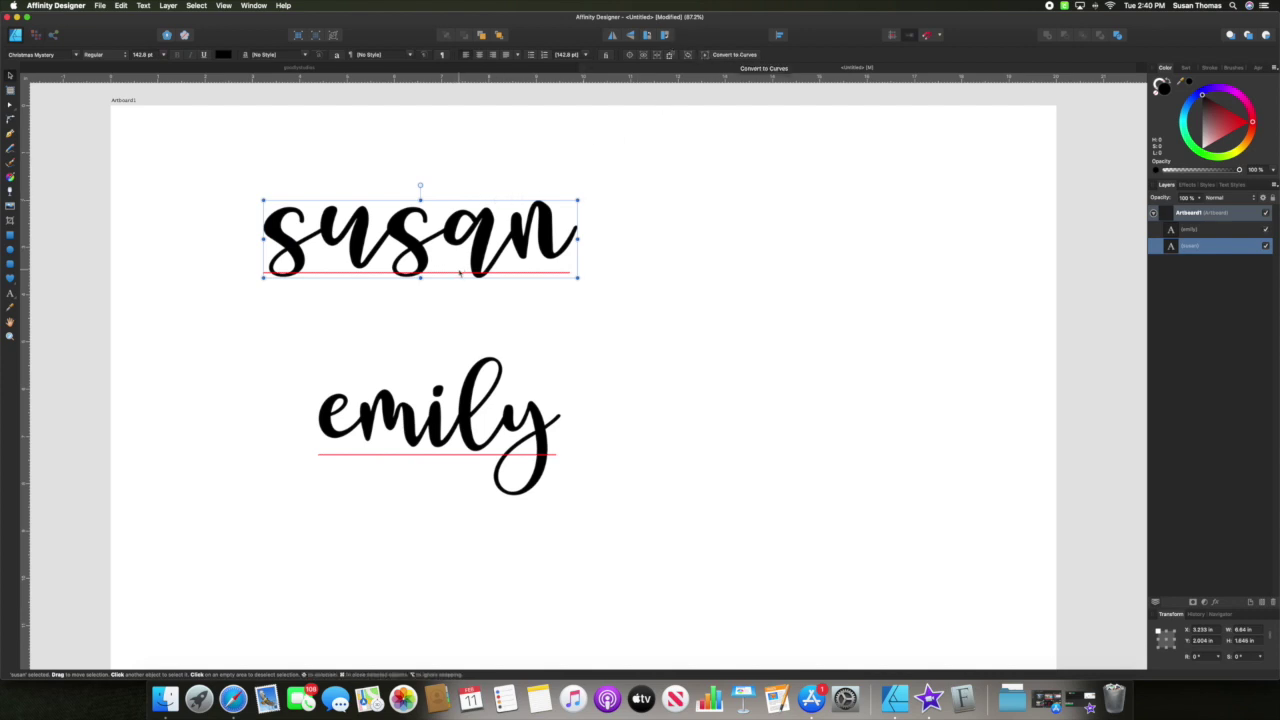
right_click(498, 239)
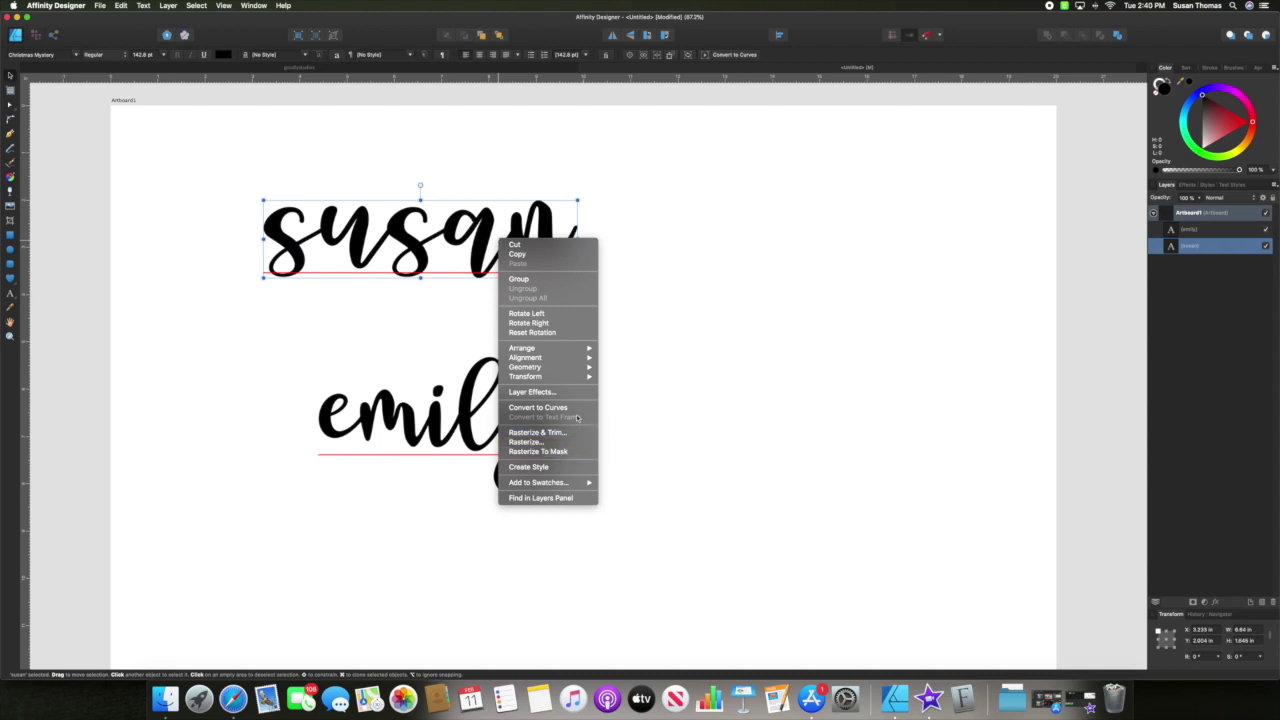
click(535, 408)
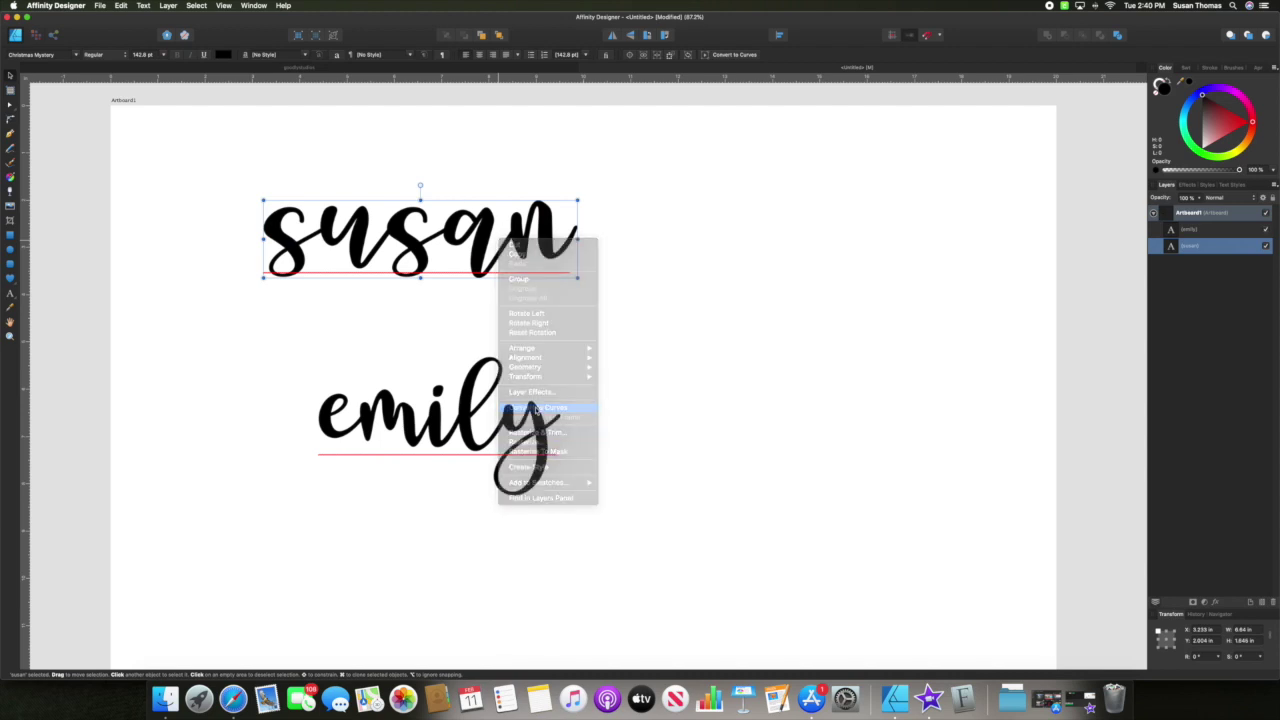
Expand the susan group and stretch the first s into a large capital S
click(1158, 246)
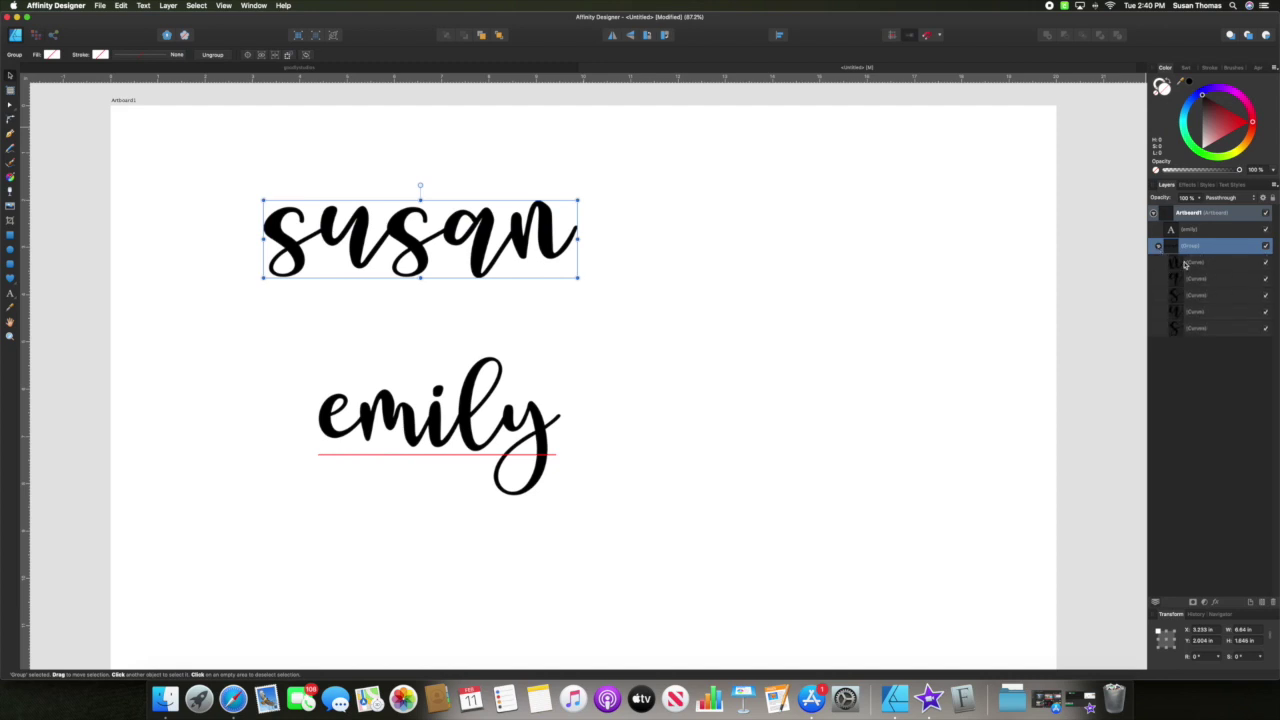
click(1186, 263)
click(1187, 279)
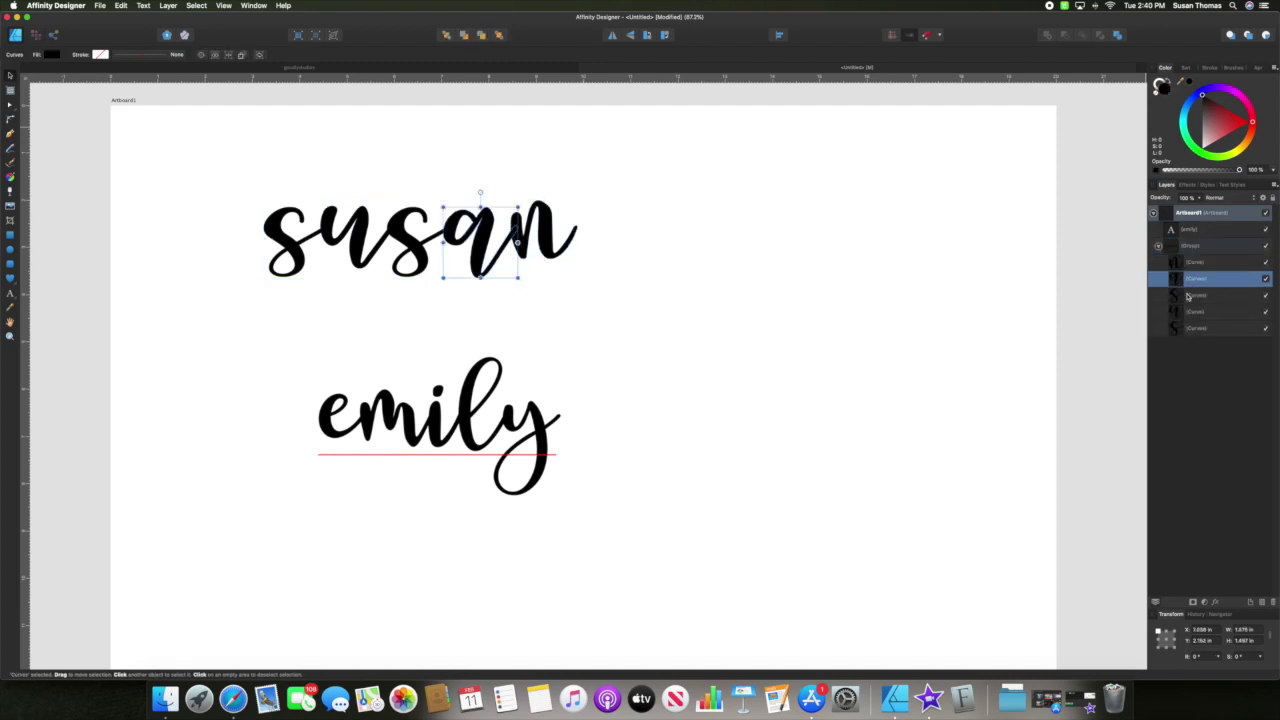
click(1187, 313)
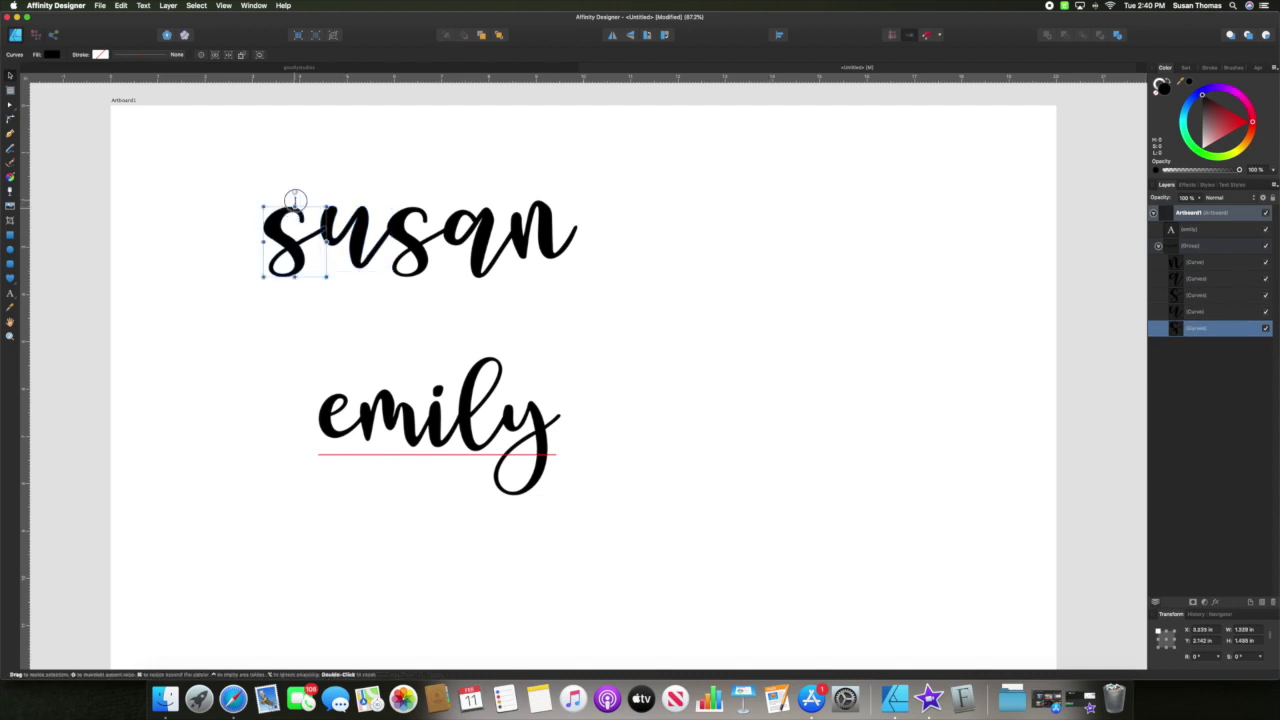
mouse_move(294, 207)
mouse_down()
mouse_move(294, 178)
mouse_move(294, 197)
mouse_move(375, 163)
mouse_up()
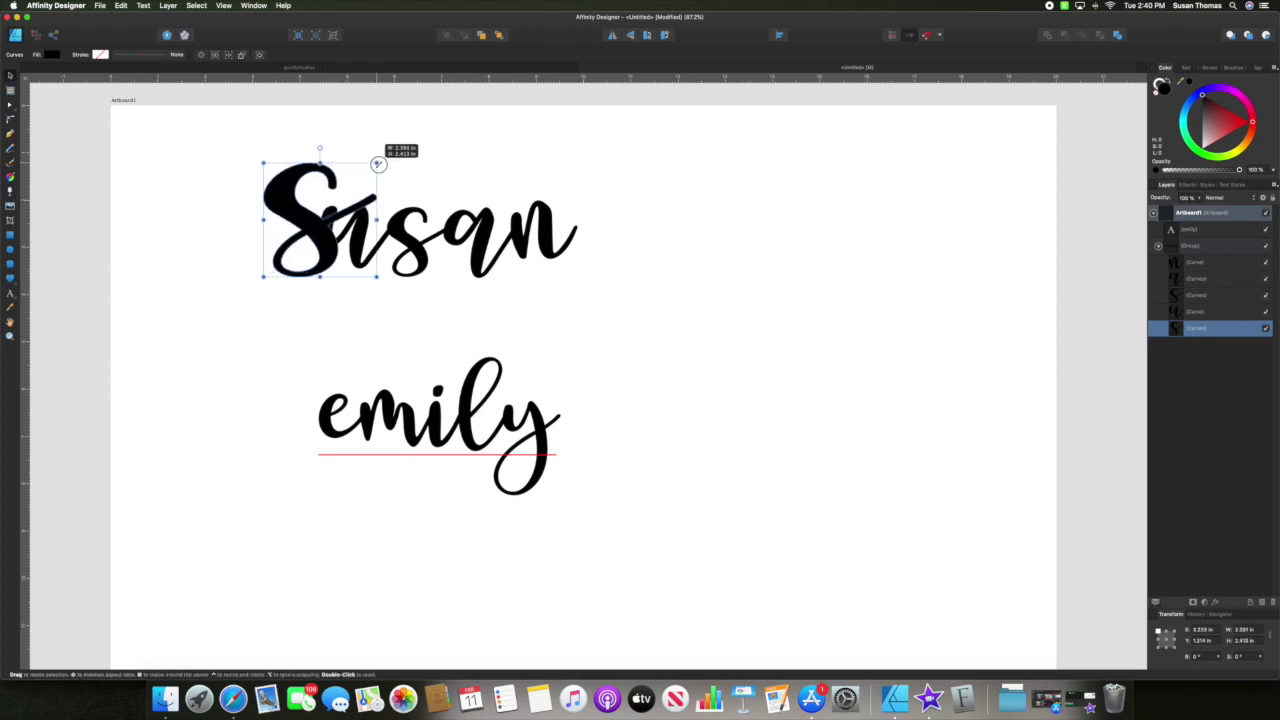
drag(300, 240, 252, 260)
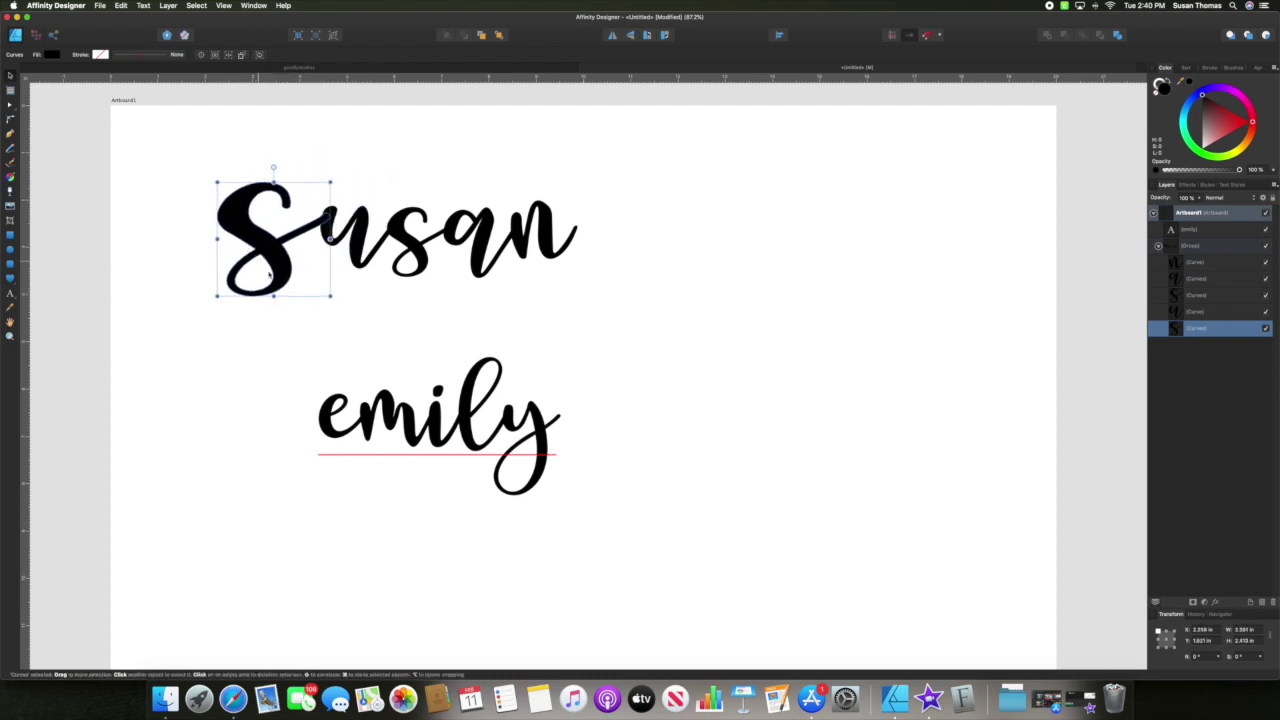
Undo the capital S change, restoring the lowercase s
click(315, 303)
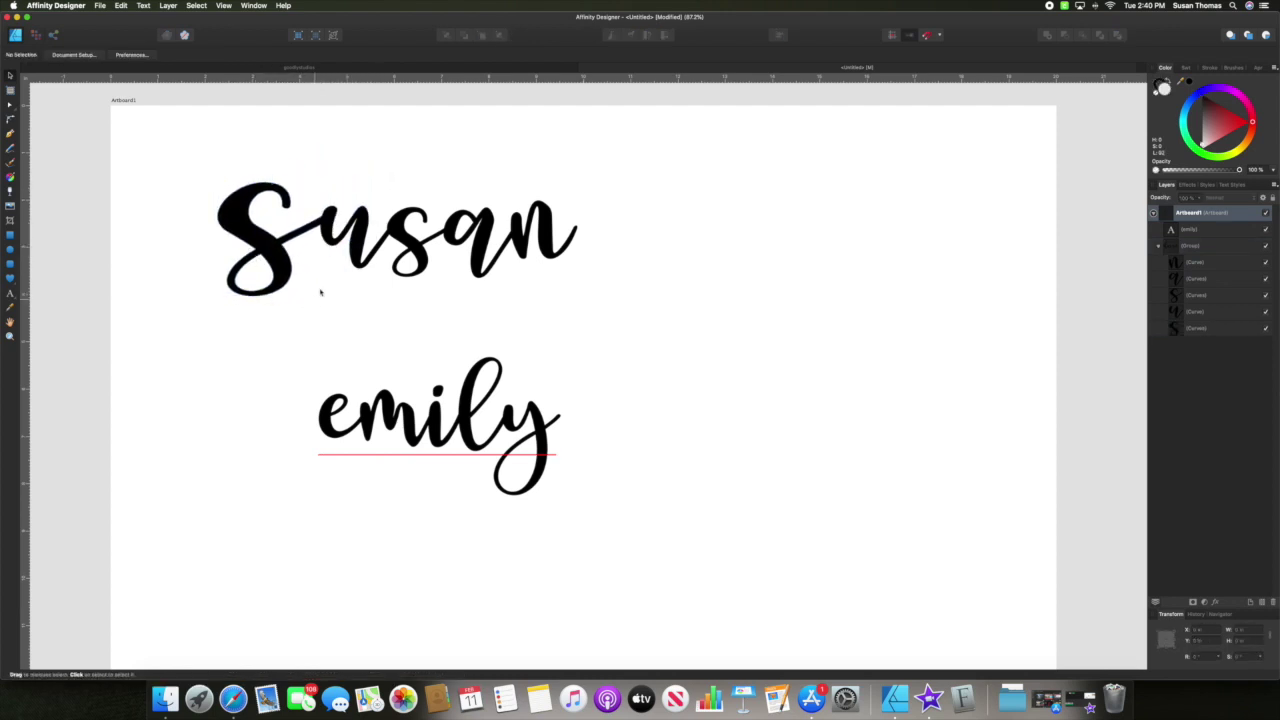
click(341, 217)
key(super+z)
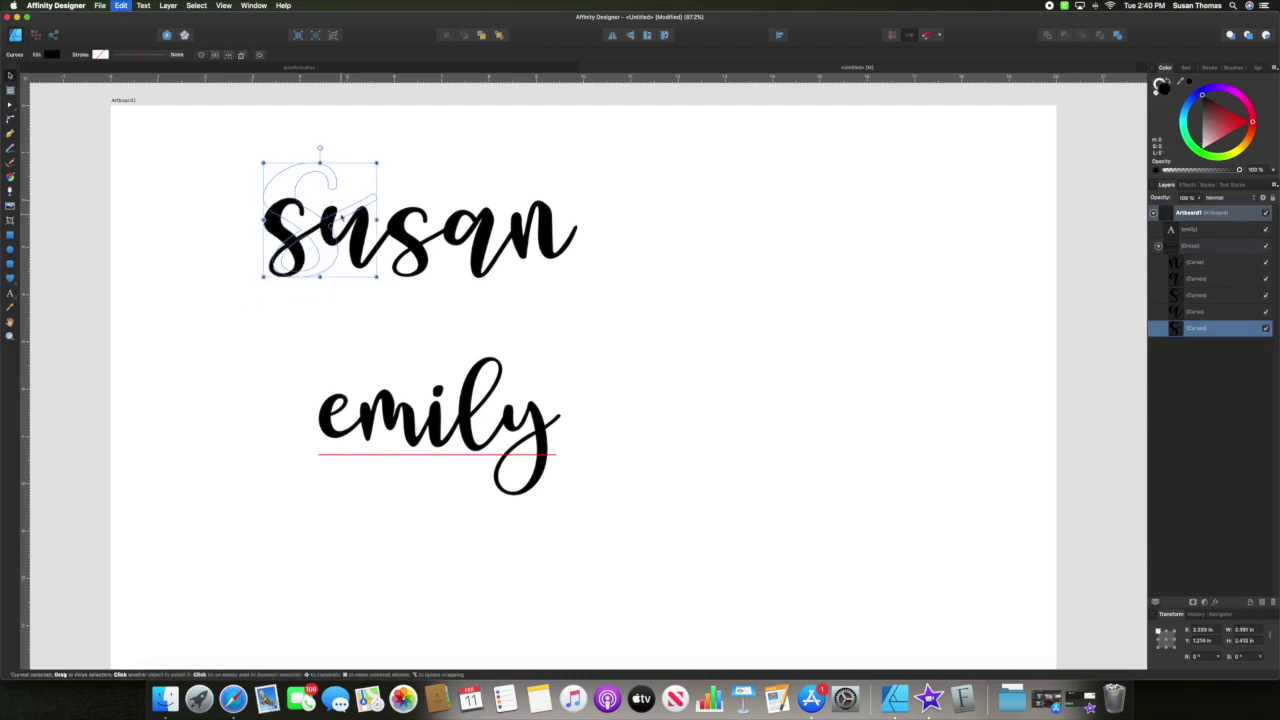
key(super+z)
click(341, 217)
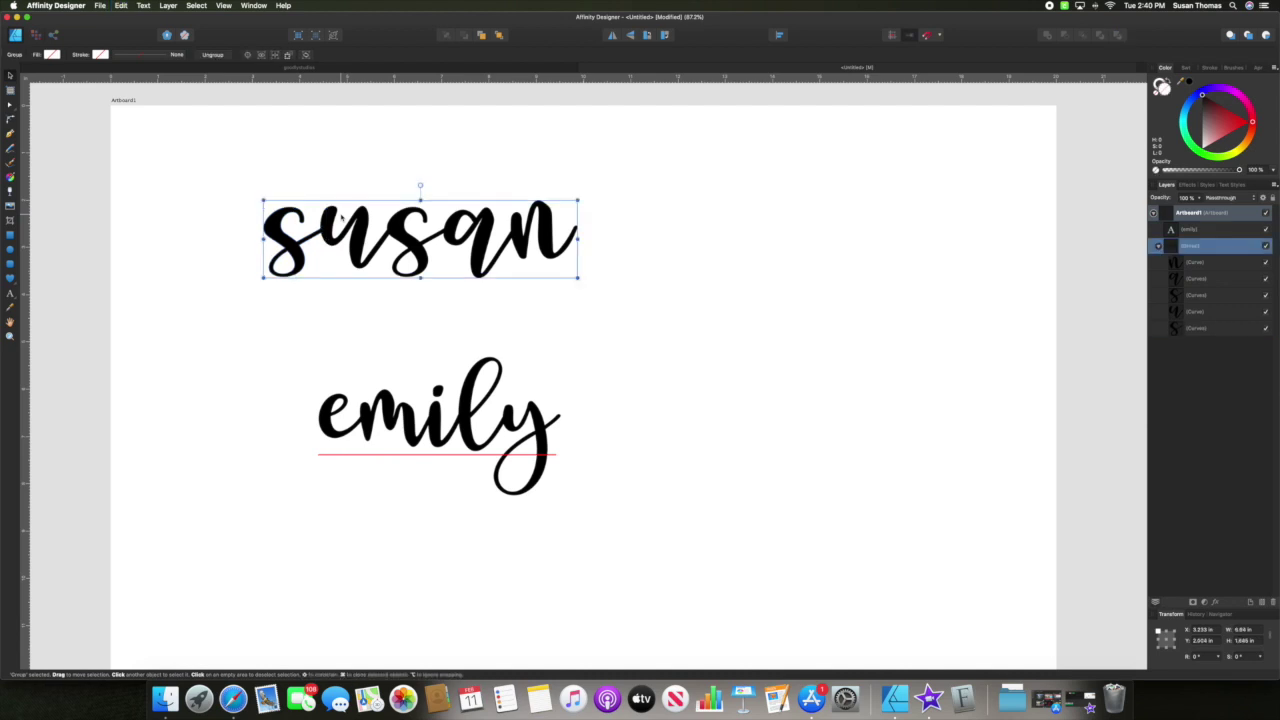
Inspect the individual susan letter curves in the Layers panel
click(1230, 263)
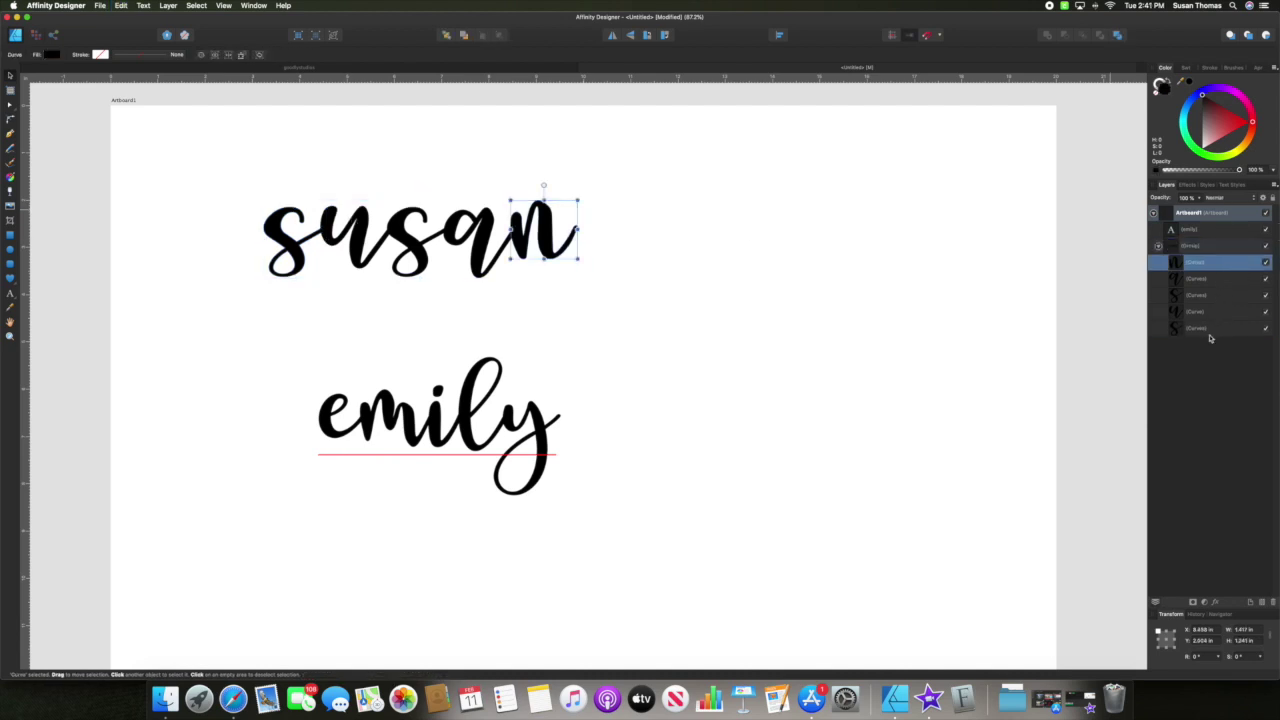
scroll(306, 229, down, 3)
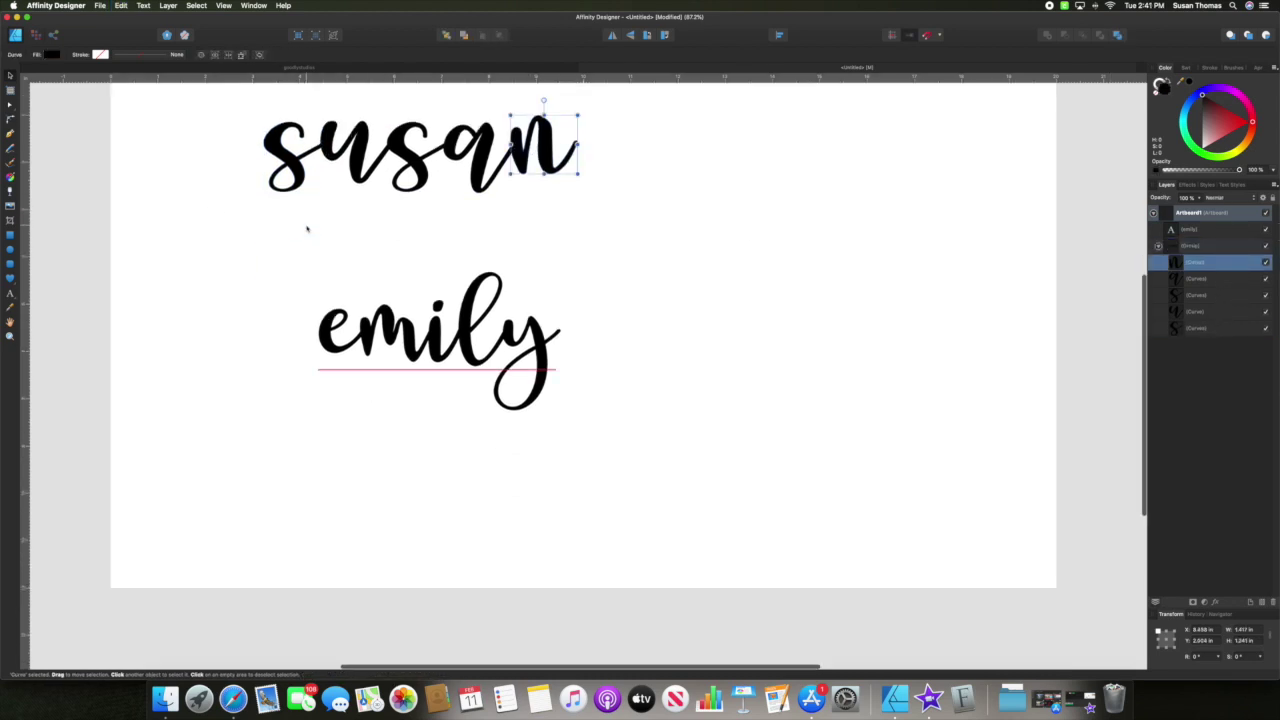
scroll(310, 230, up, 4)
click(293, 278)
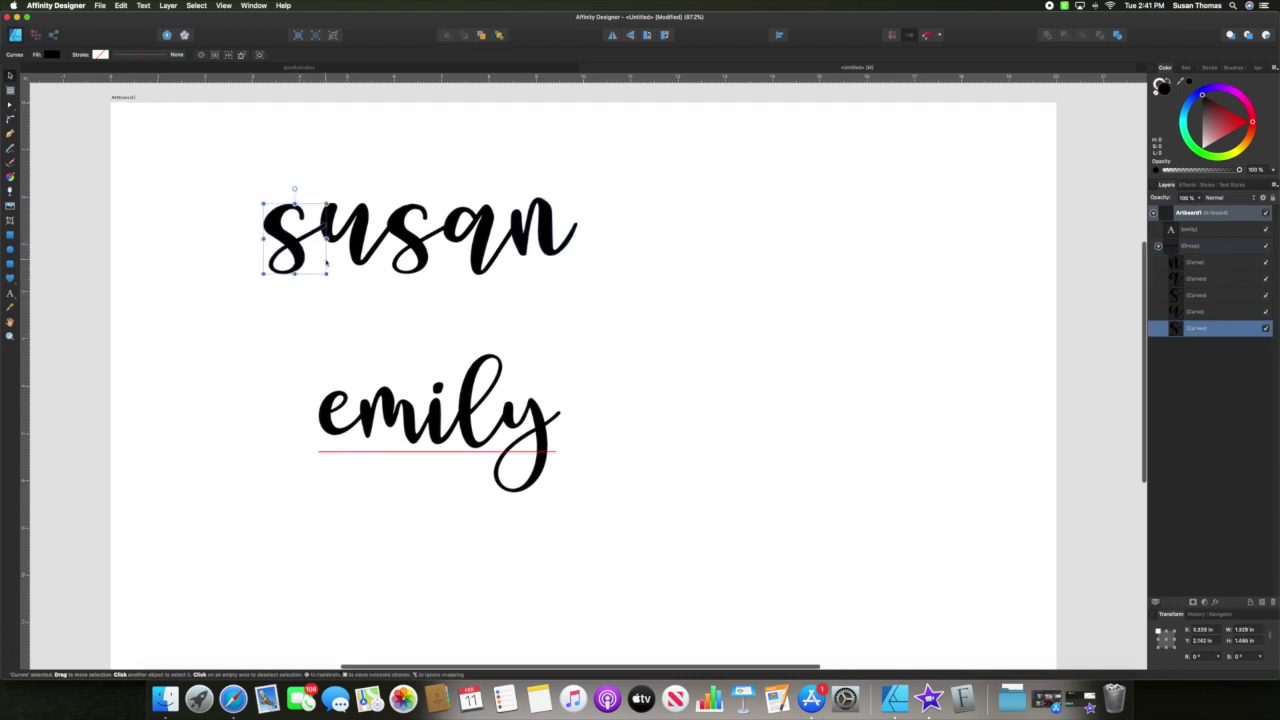
scroll(324, 256, down, 1)
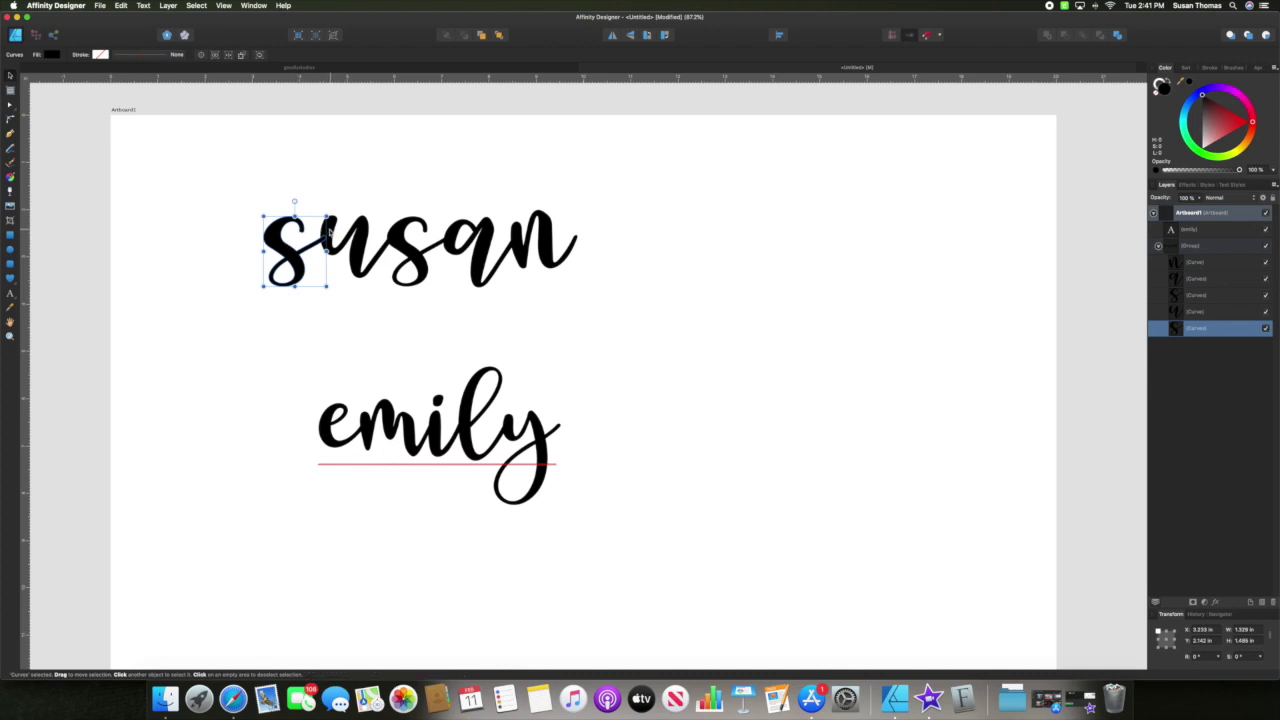
scroll(349, 257, up, 1)
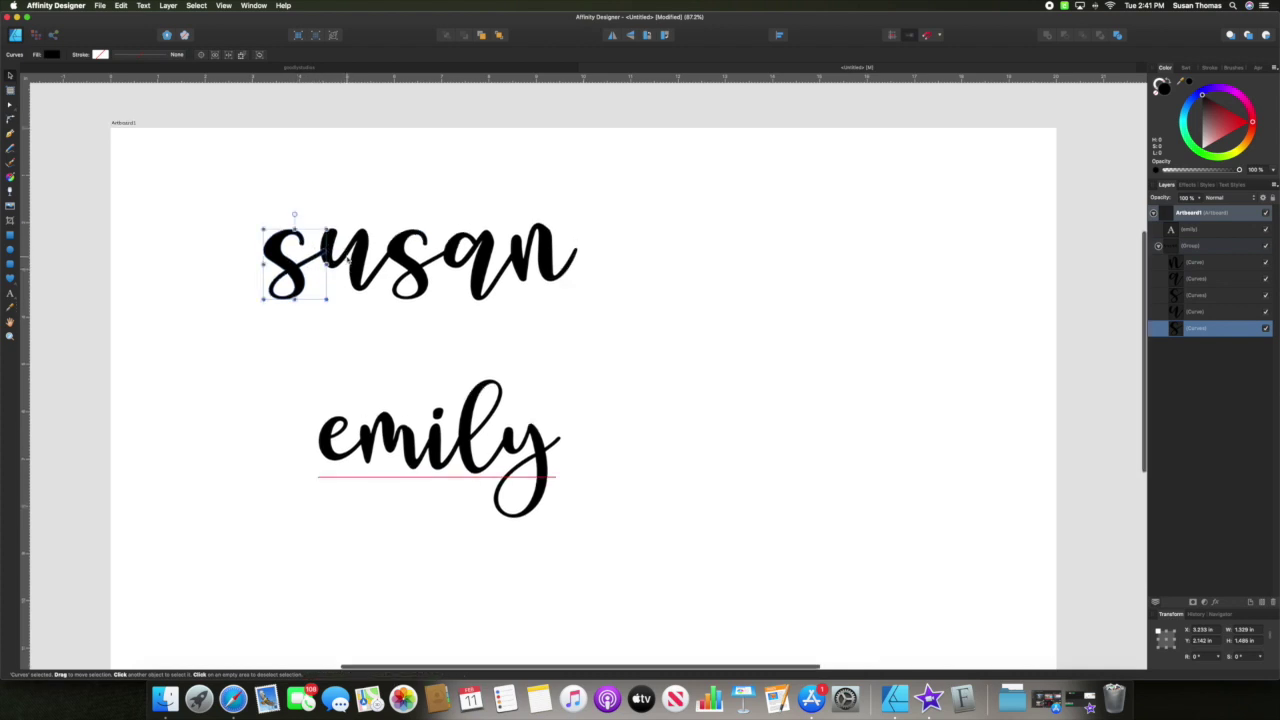
scroll(344, 328, up, 1)
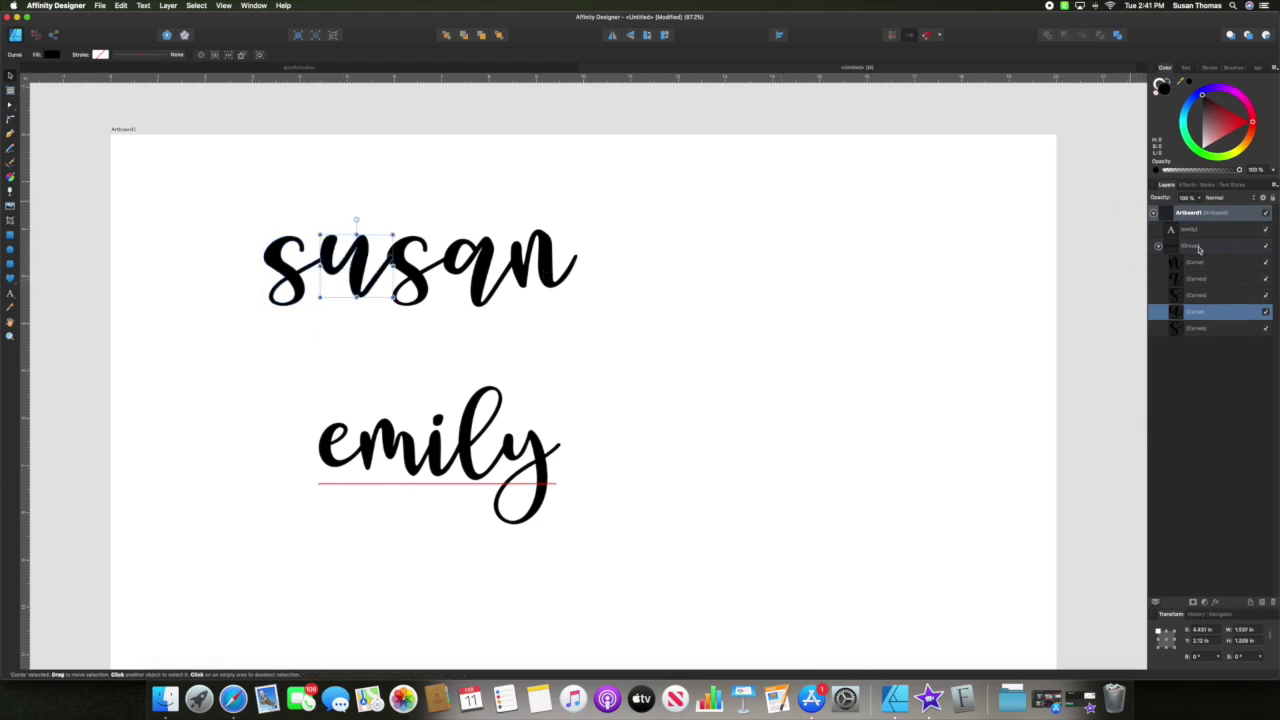
click(1205, 263)
Merge the susan letter curves into one curve with Add, redoing it after a Divide
shift+click(1187, 329)
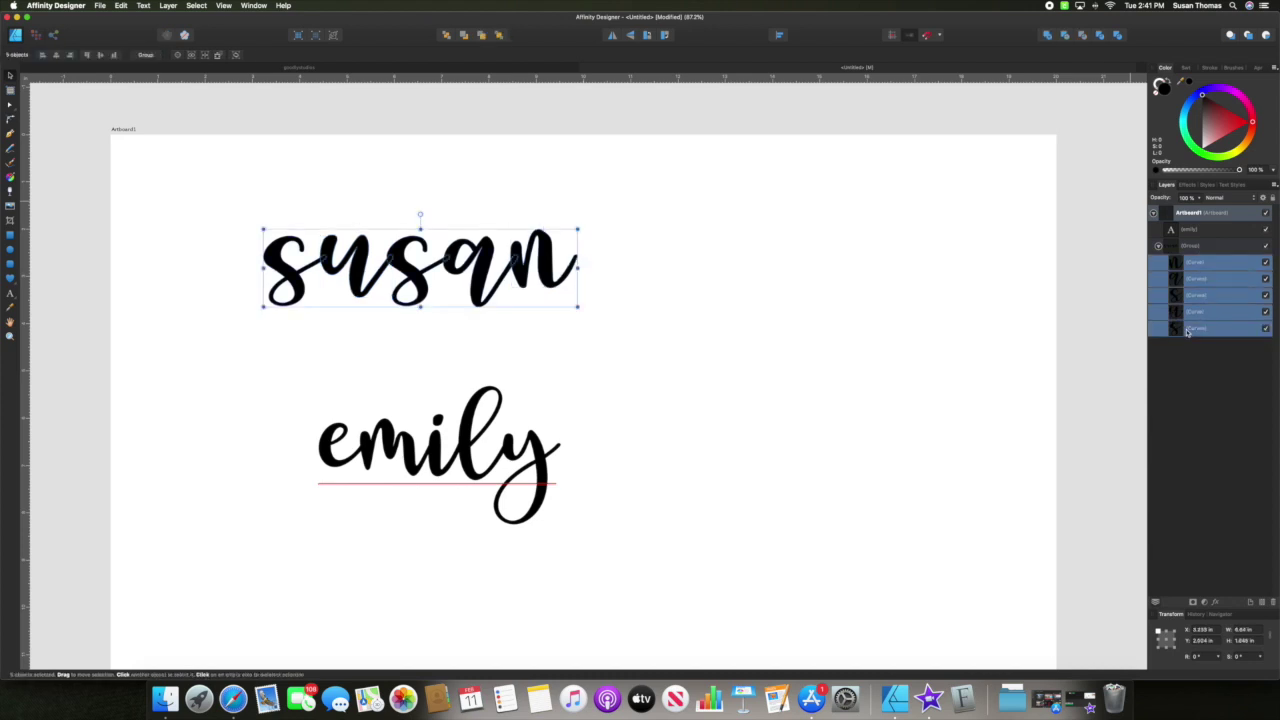
click(1048, 36)
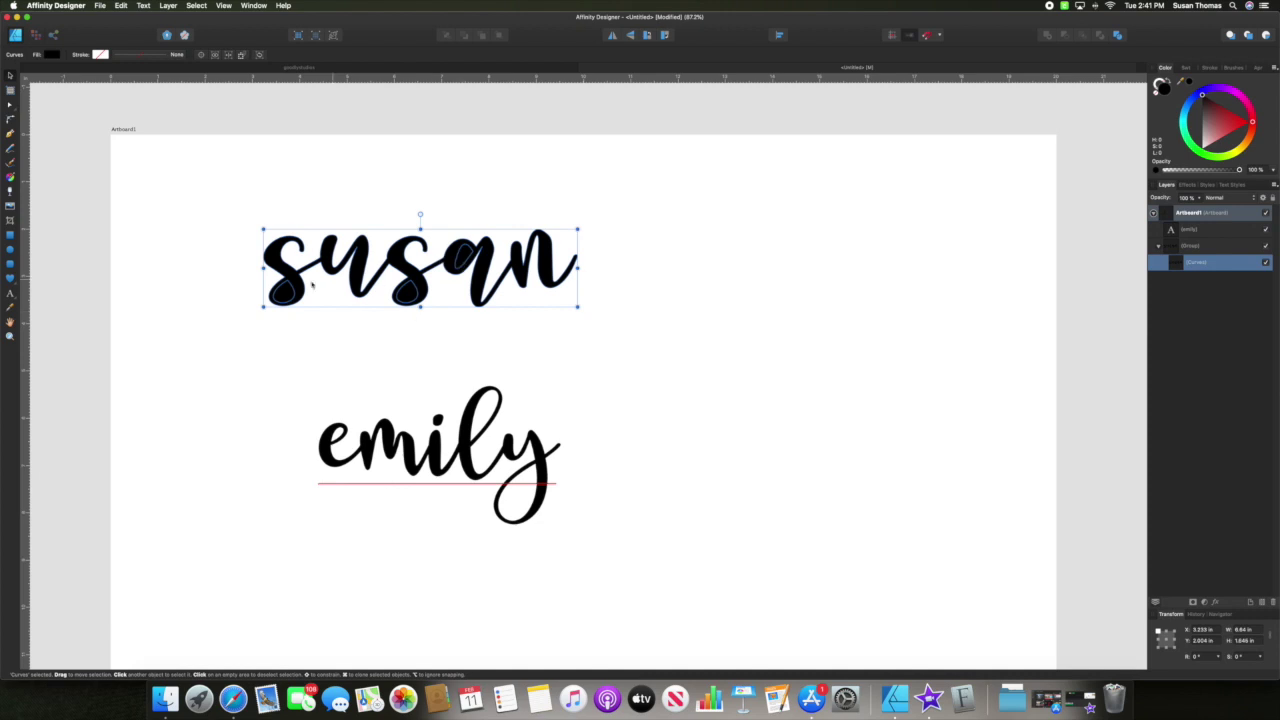
click(1119, 36)
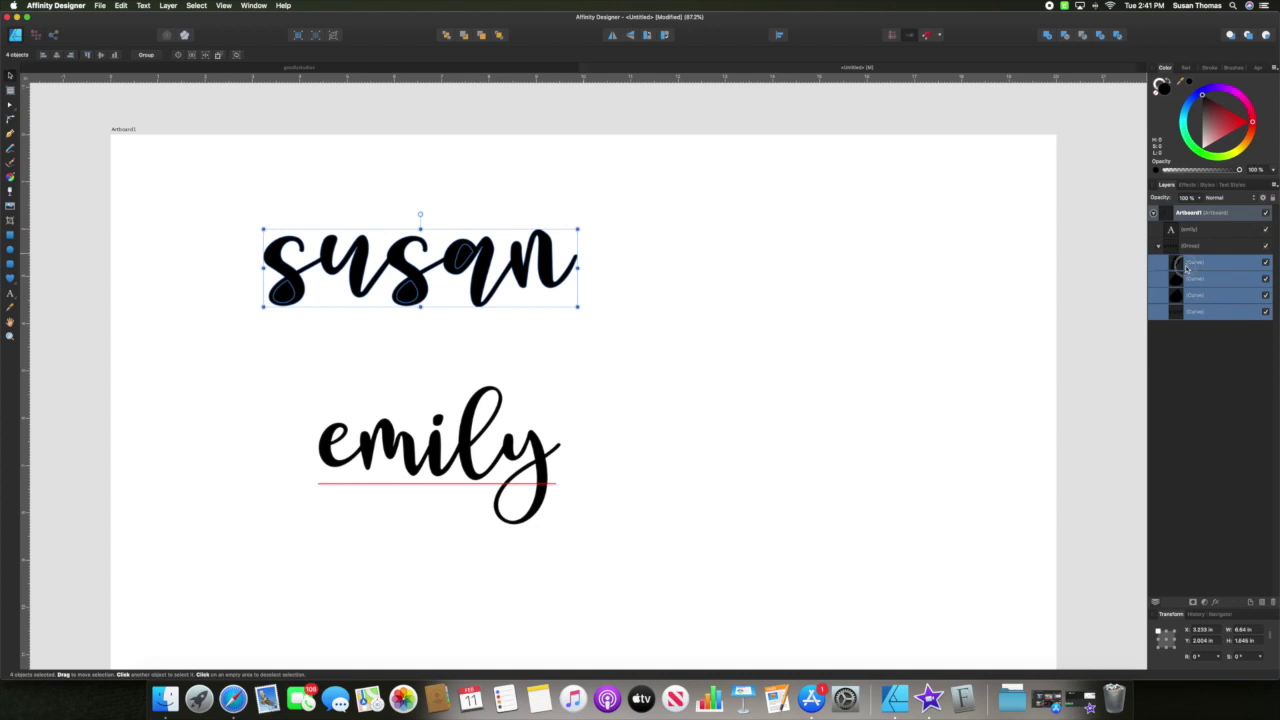
click(1190, 313)
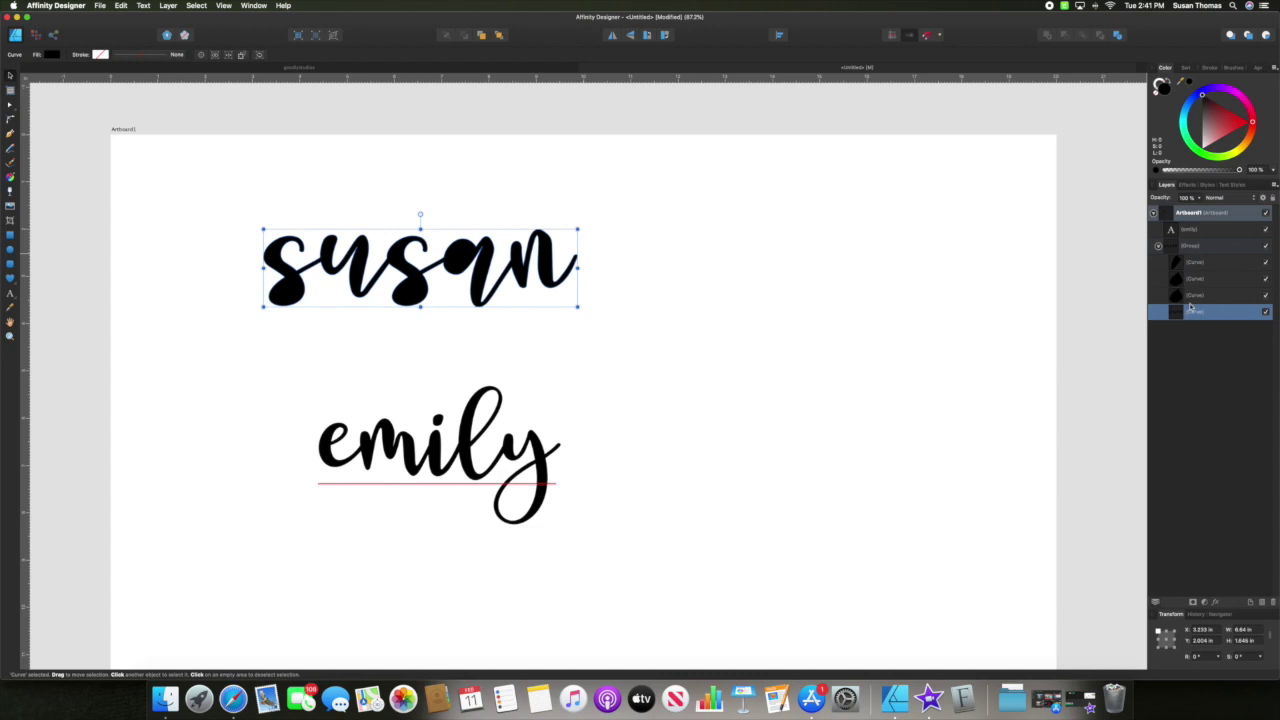
click(1190, 295)
click(1191, 262)
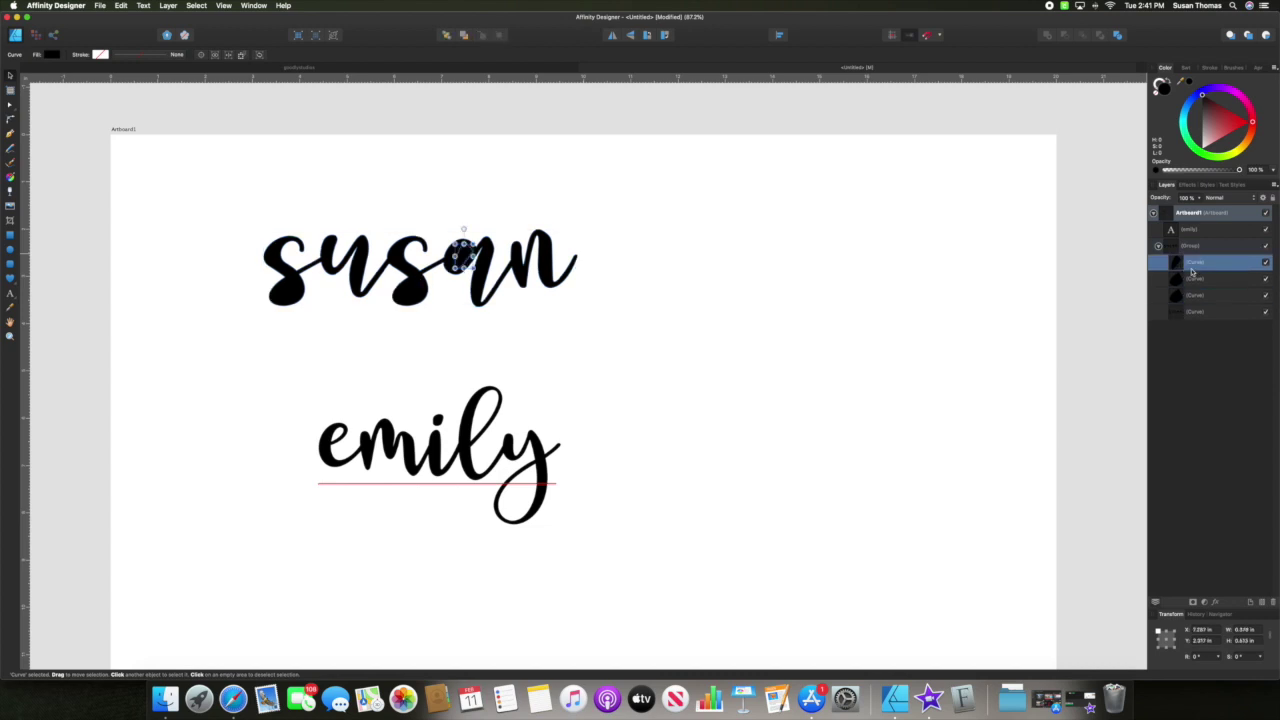
click(1190, 313)
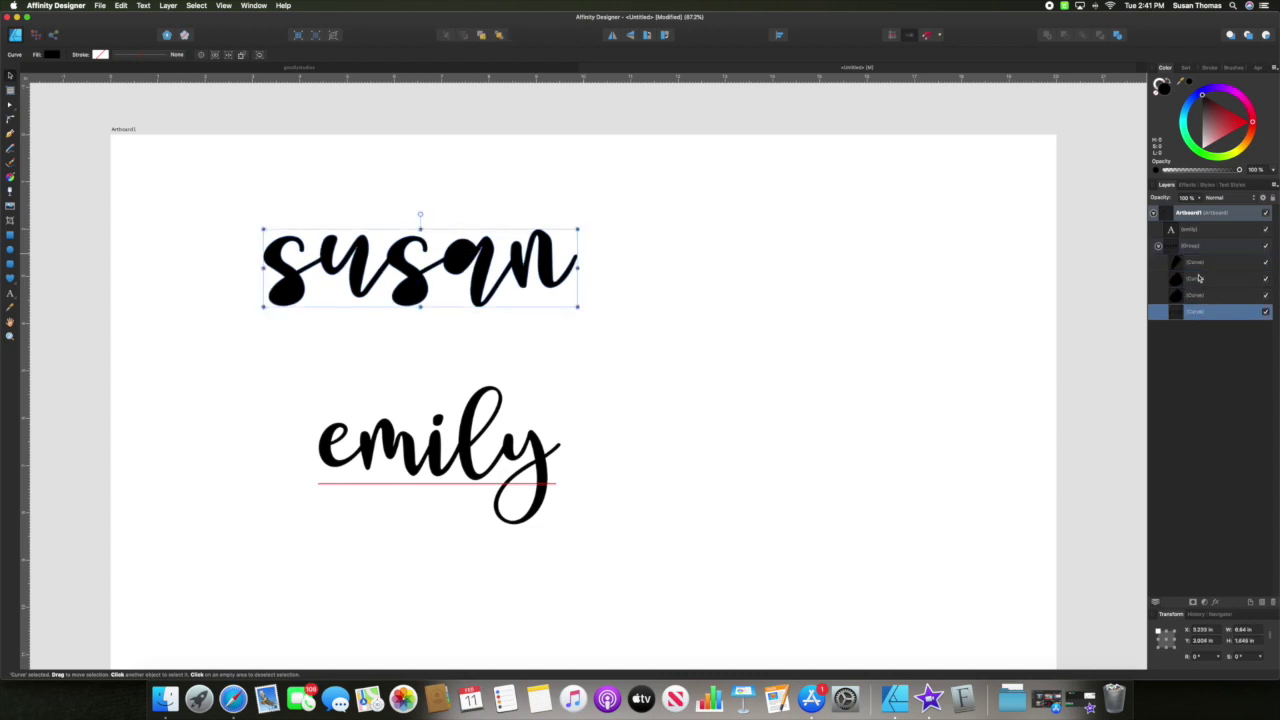
shift+click(1195, 270)
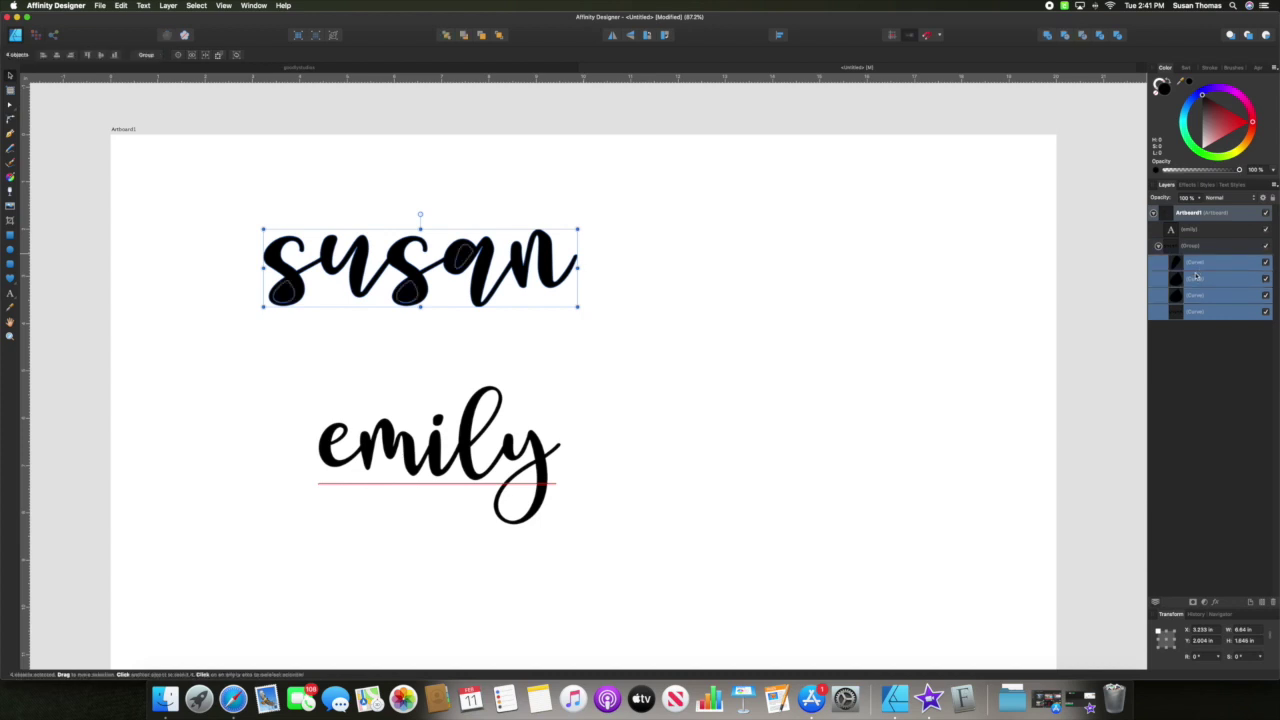
click(1066, 38)
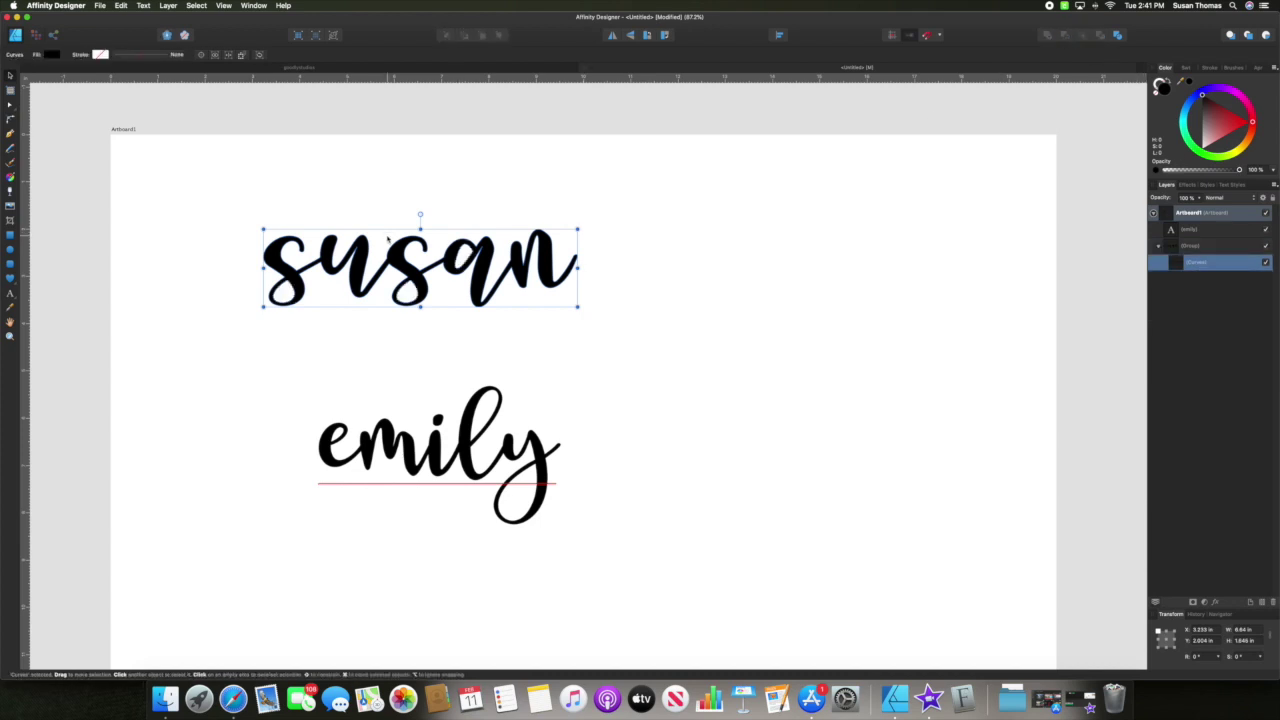
Scale susan up much larger and move it toward the top-left of the artboard
drag(388, 238, 408, 227)
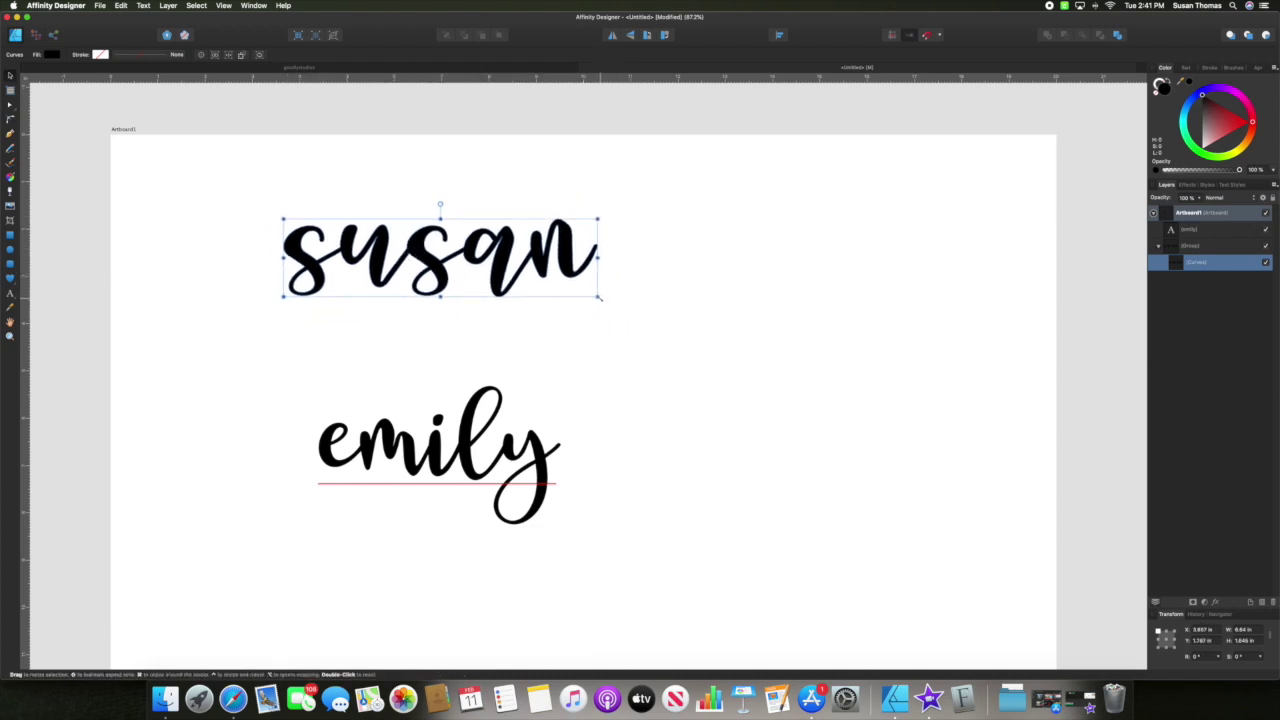
drag(599, 297, 971, 440)
drag(774, 314, 652, 281)
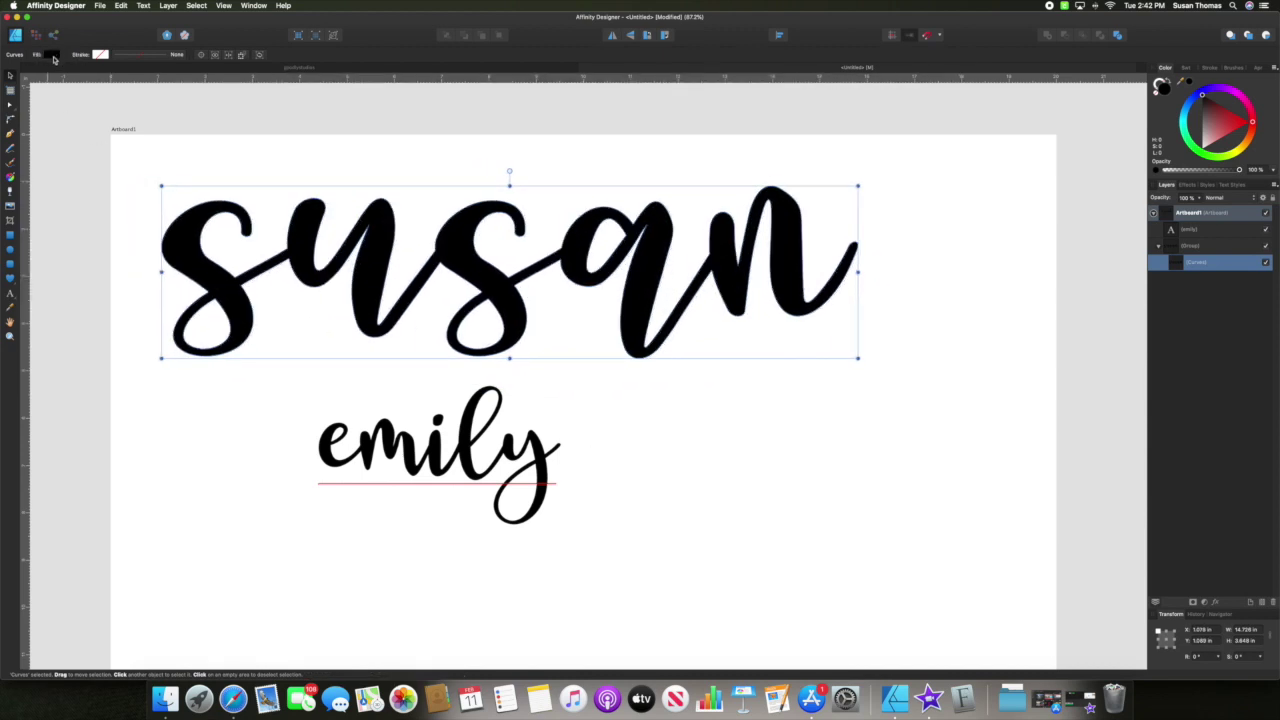
Remove susan's fill and give it a red stroke
click(54, 58)
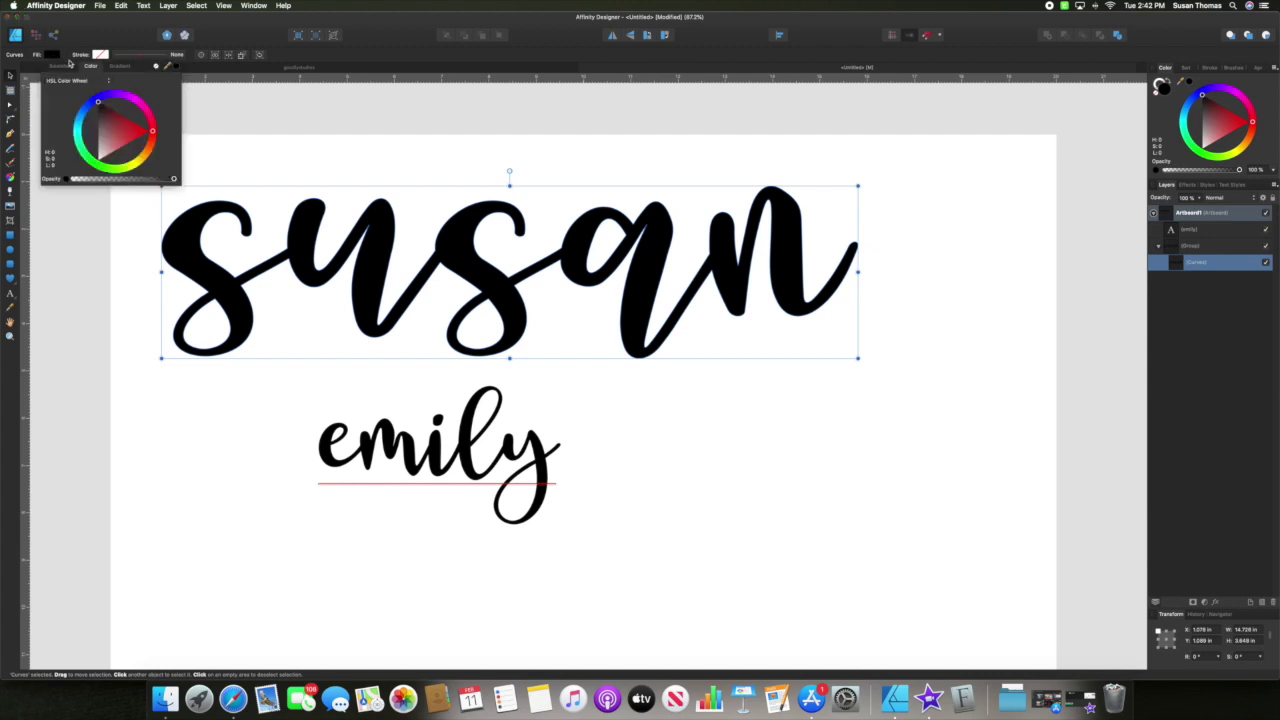
click(158, 67)
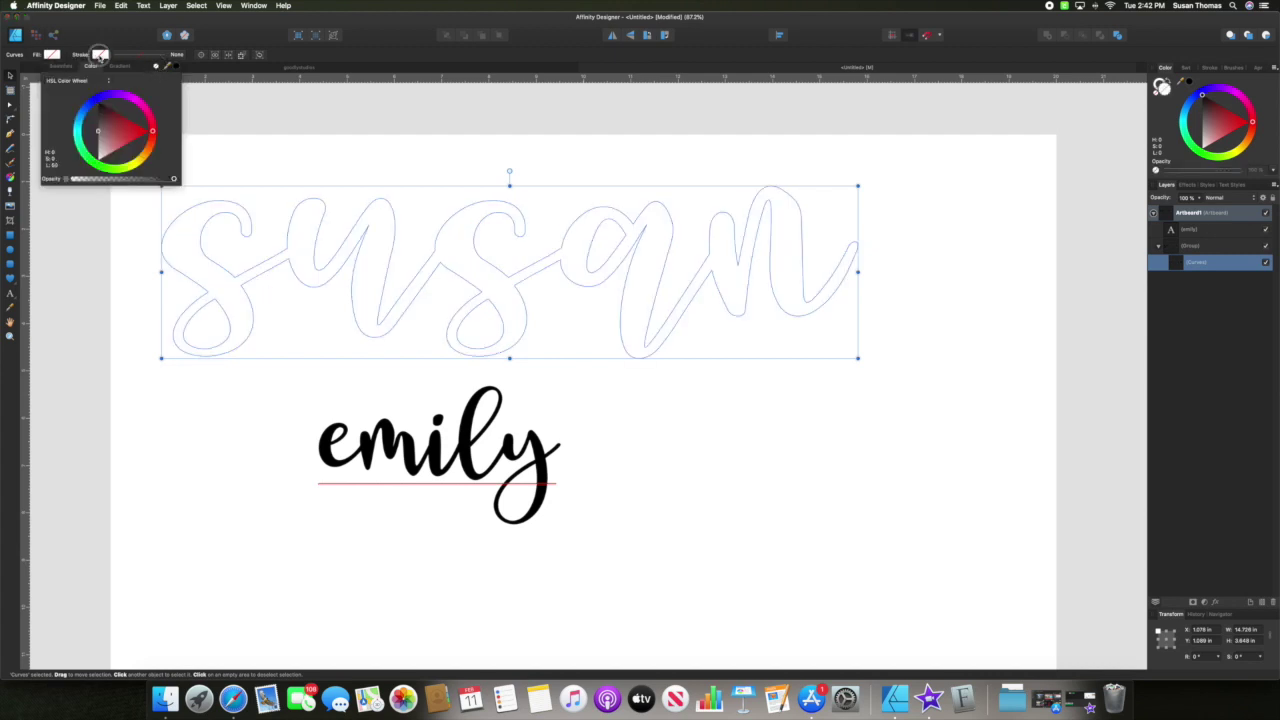
click(100, 55)
click(124, 66)
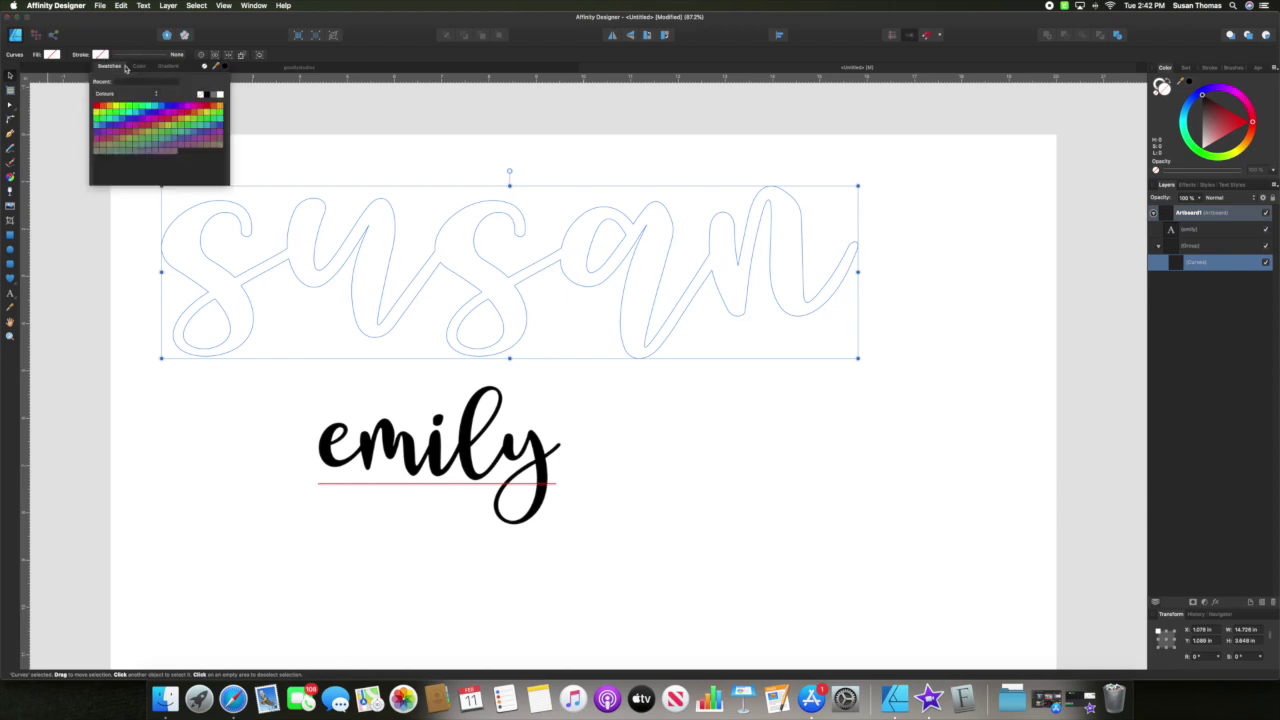
click(97, 111)
click(319, 150)
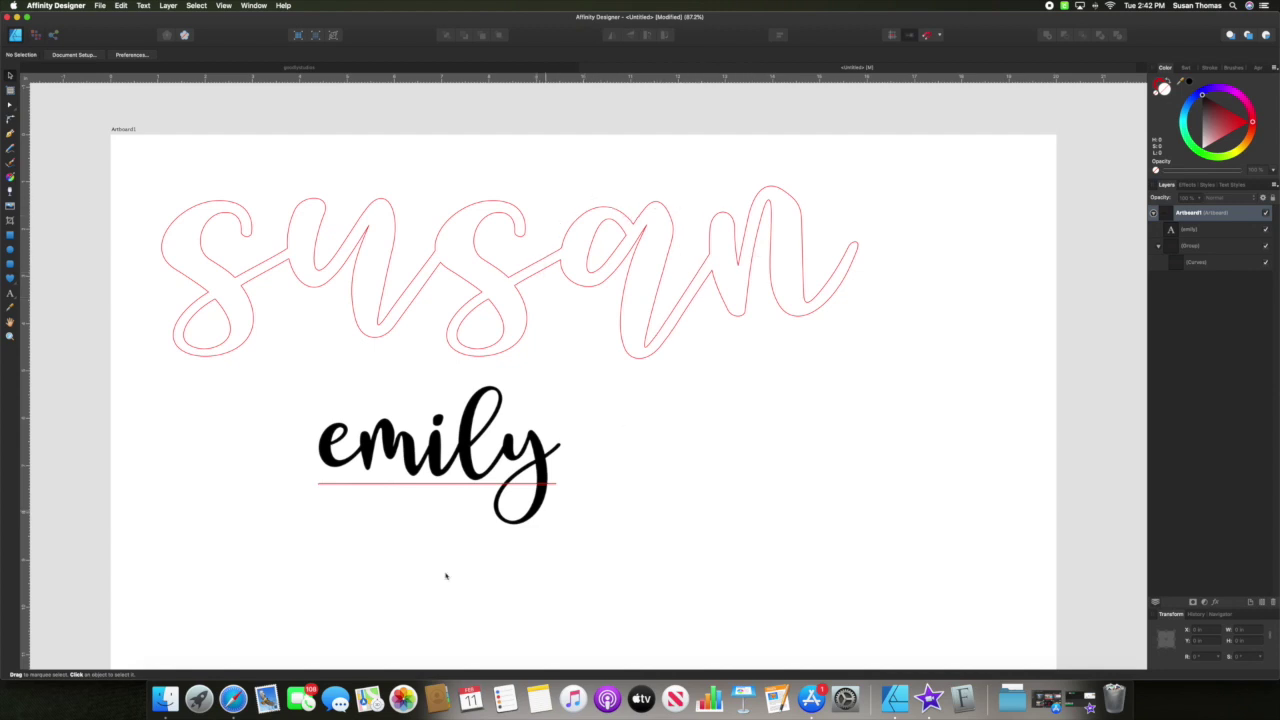
scroll(403, 421, down, 1)
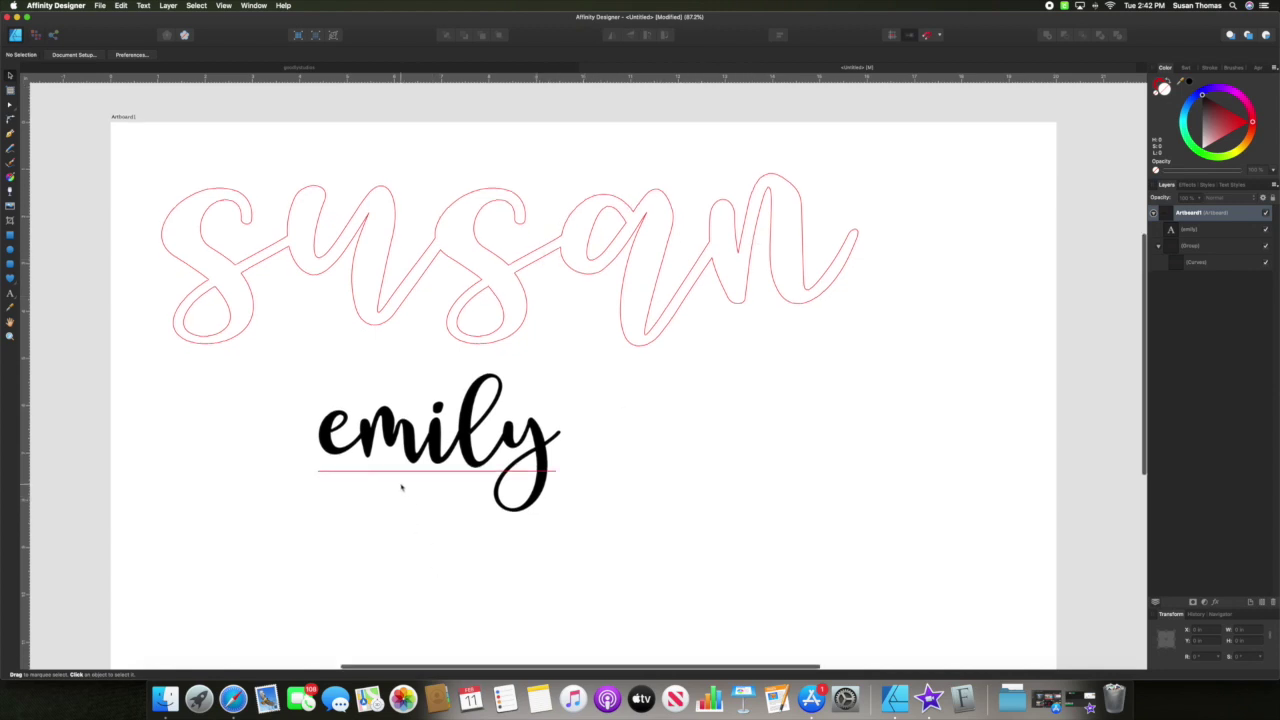
Convert emily to curves and enlarge it beneath susan
scroll(400, 486, down, 1)
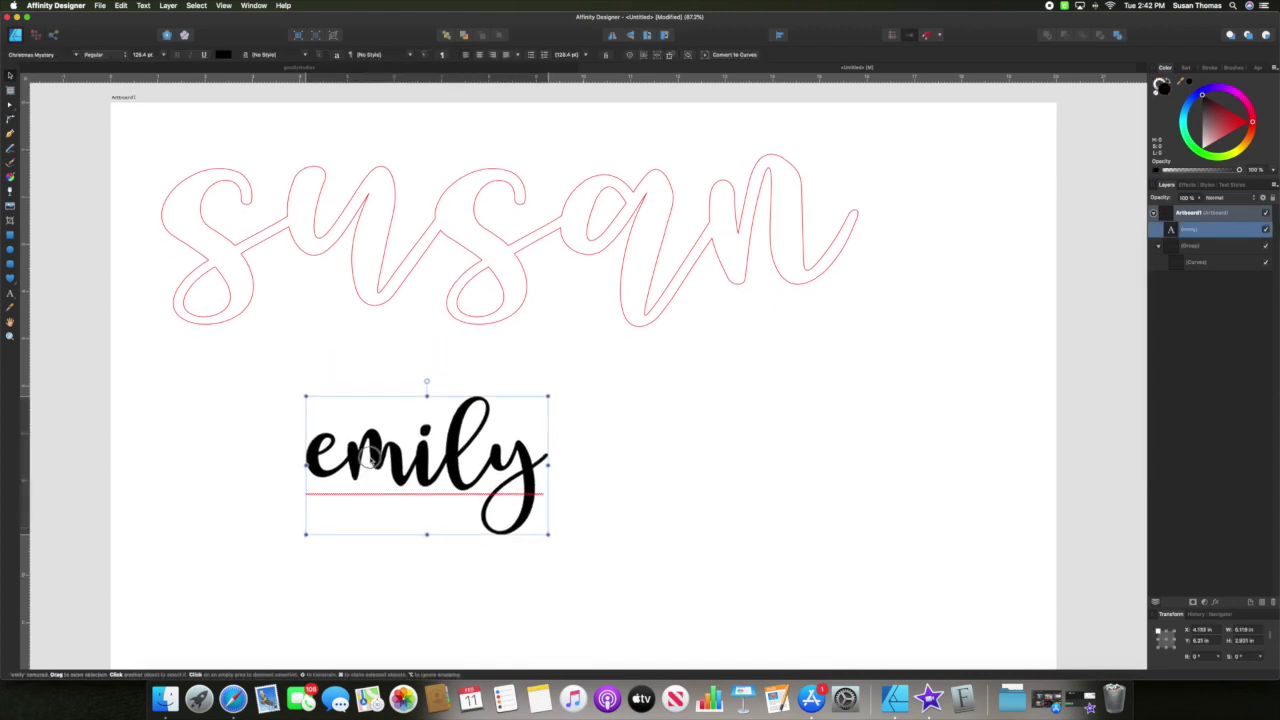
drag(403, 470, 341, 512)
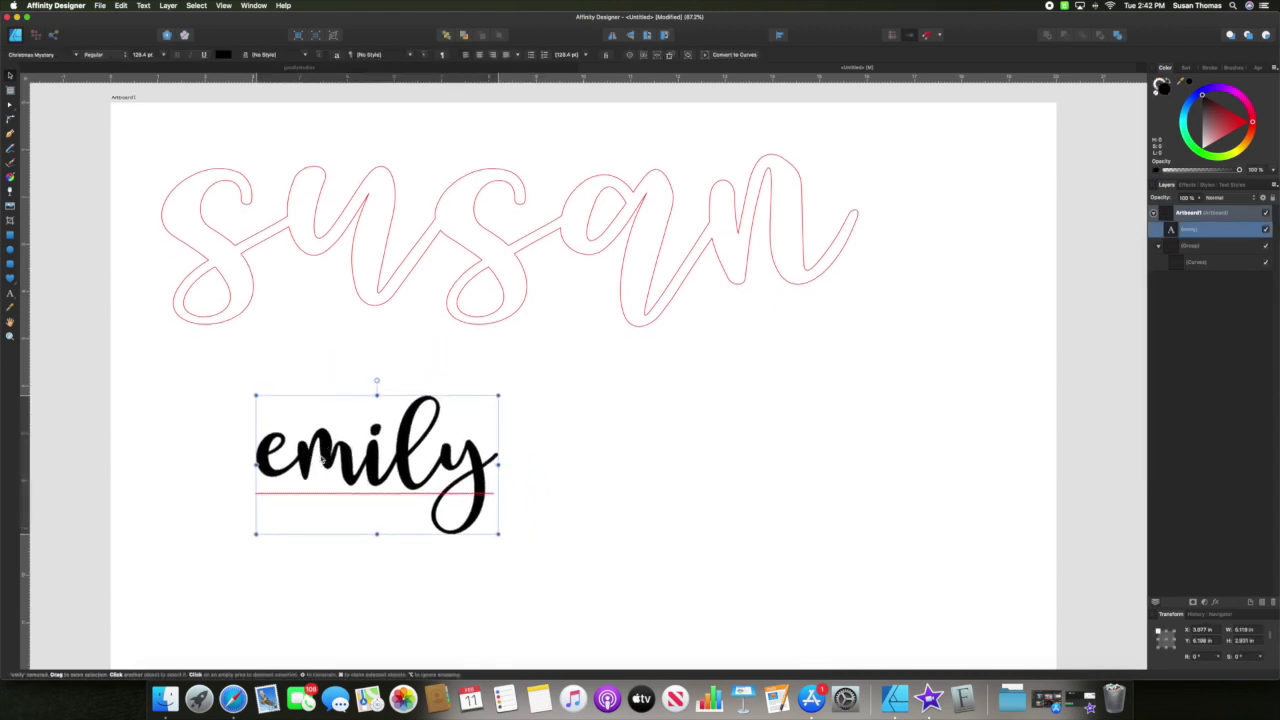
click(725, 54)
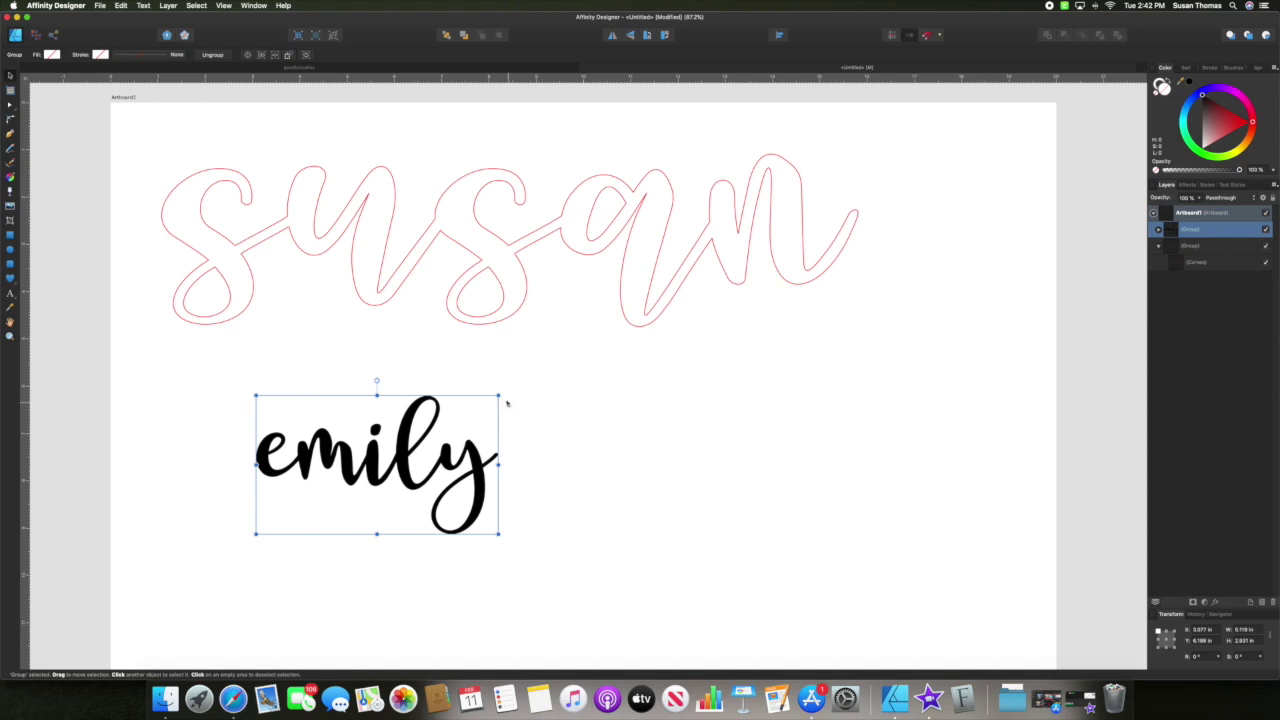
drag(499, 395, 668, 299)
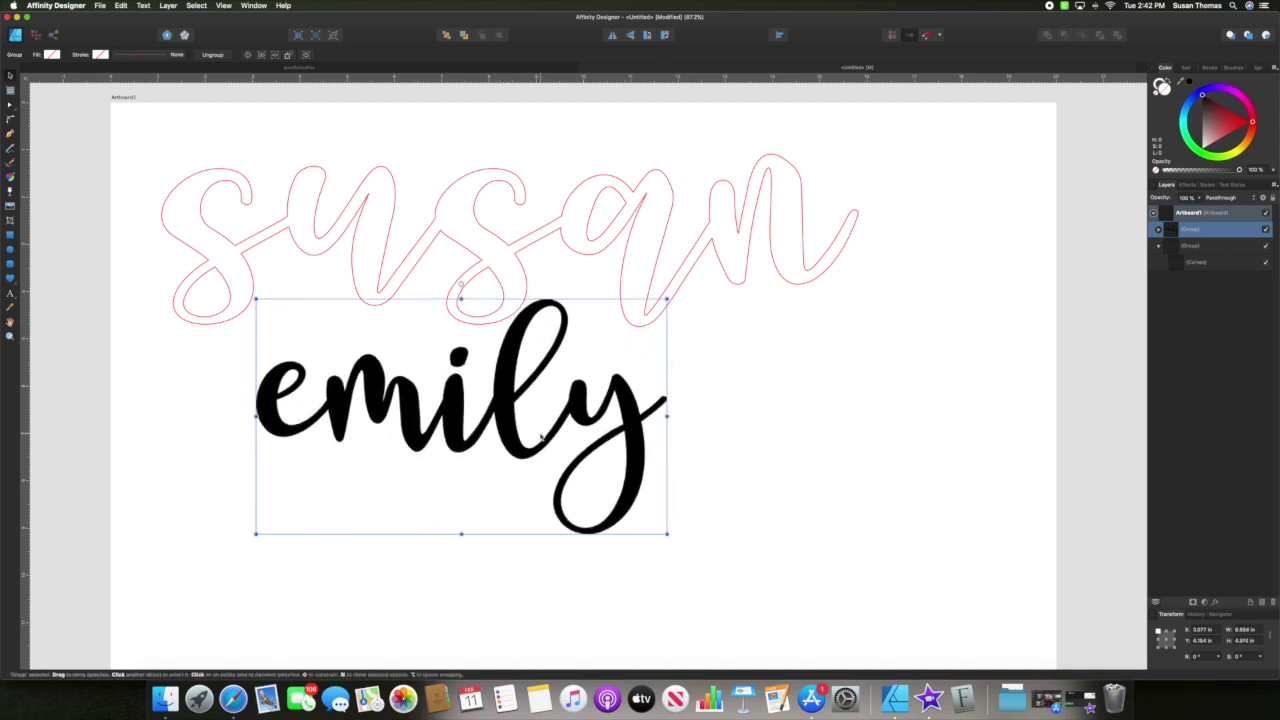
drag(541, 437, 613, 504)
Expand the emily group and select all five letter curves
scroll(606, 506, down, 2)
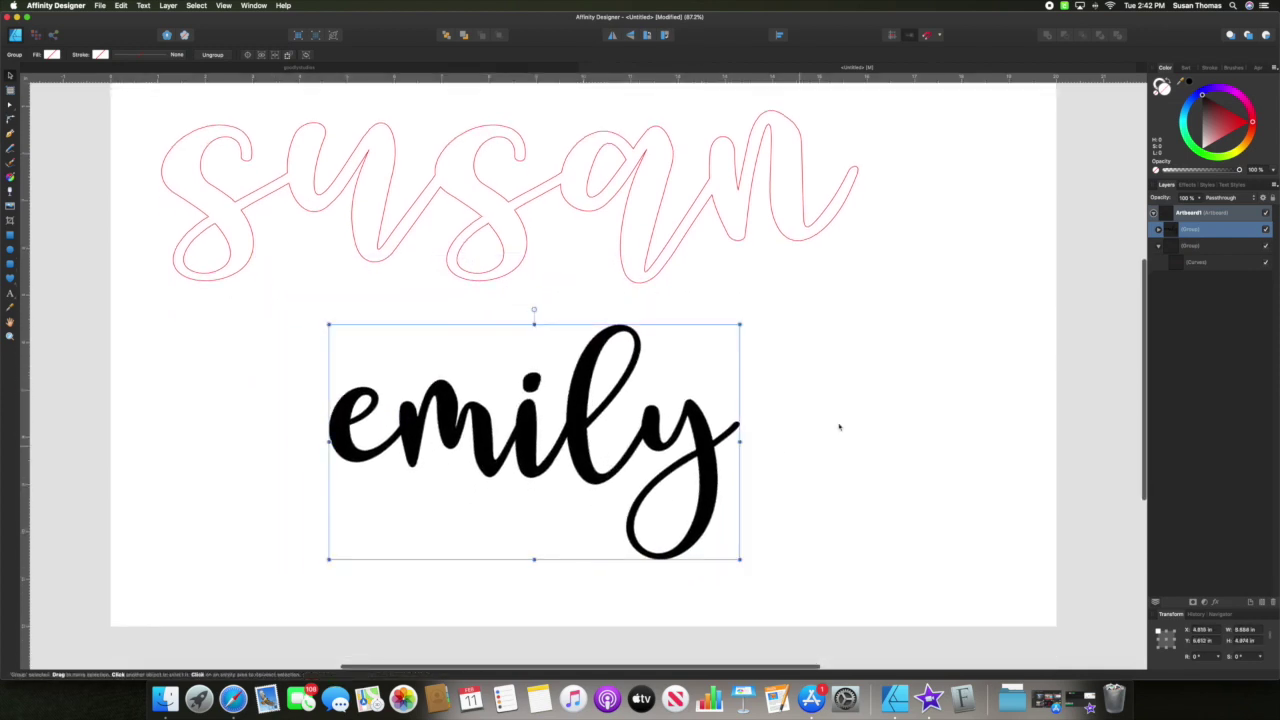
scroll(265, 323, up, 2)
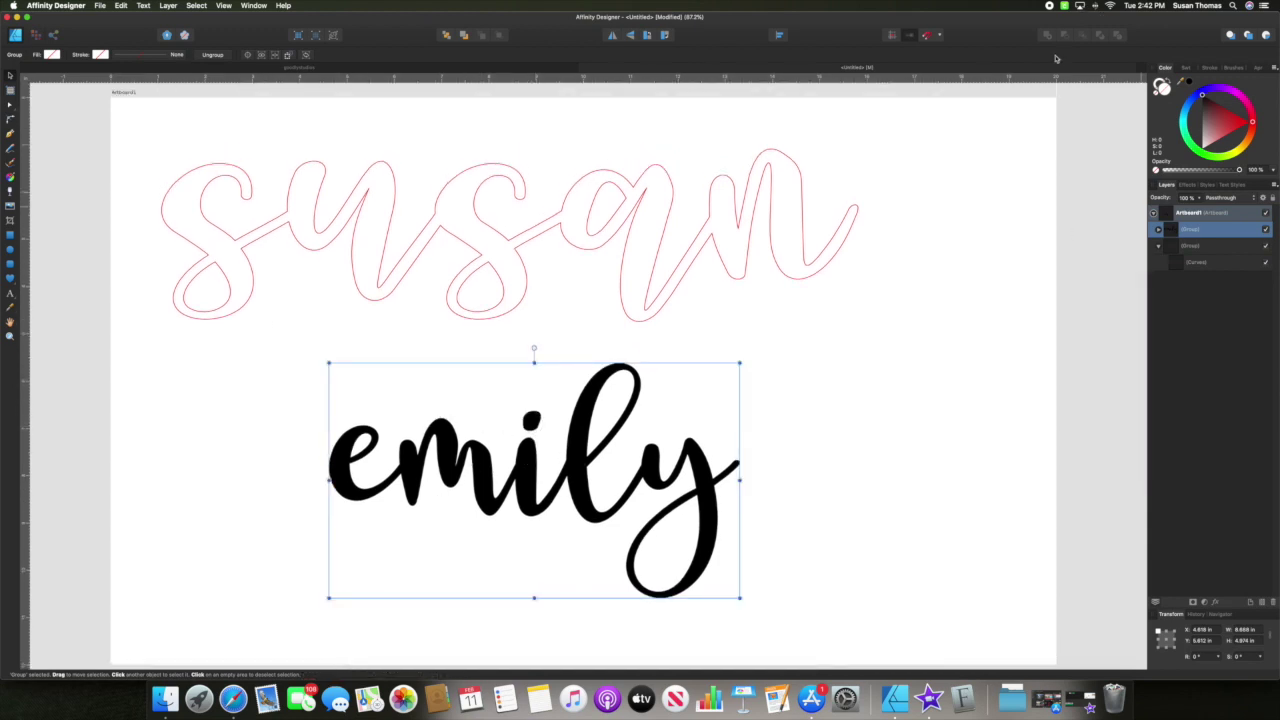
click(1158, 229)
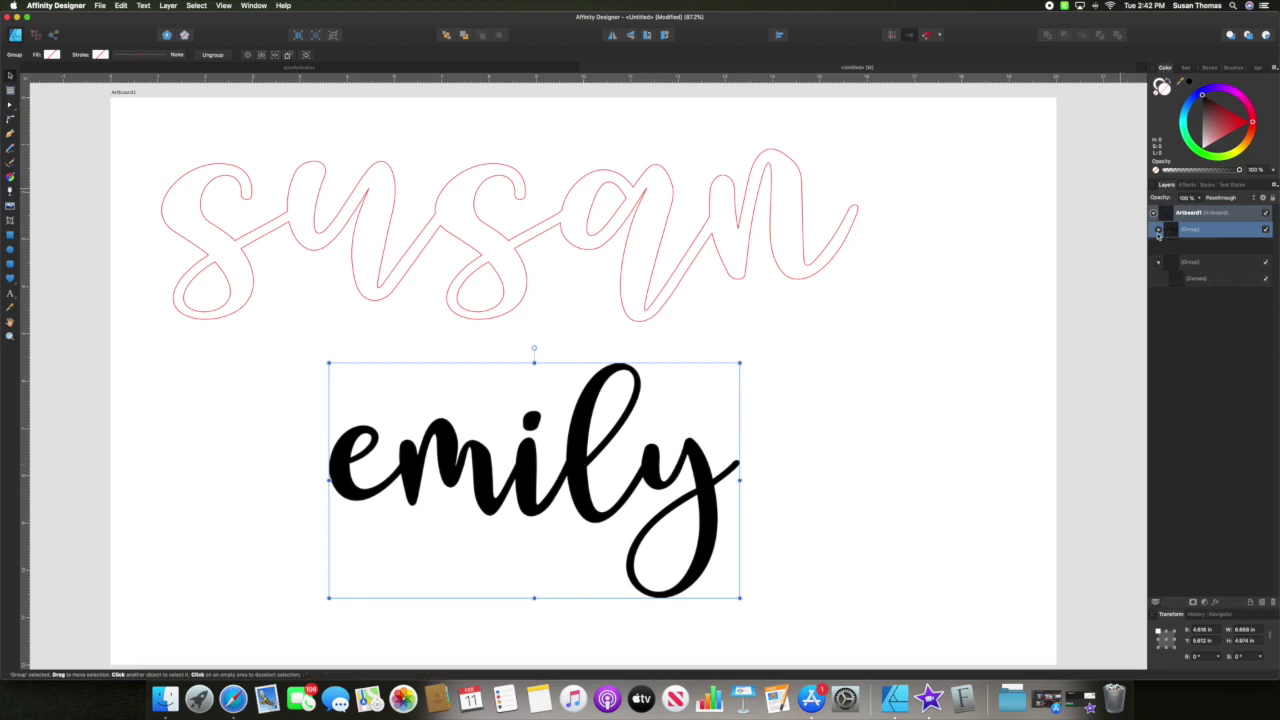
click(1202, 246)
shift+click(1192, 314)
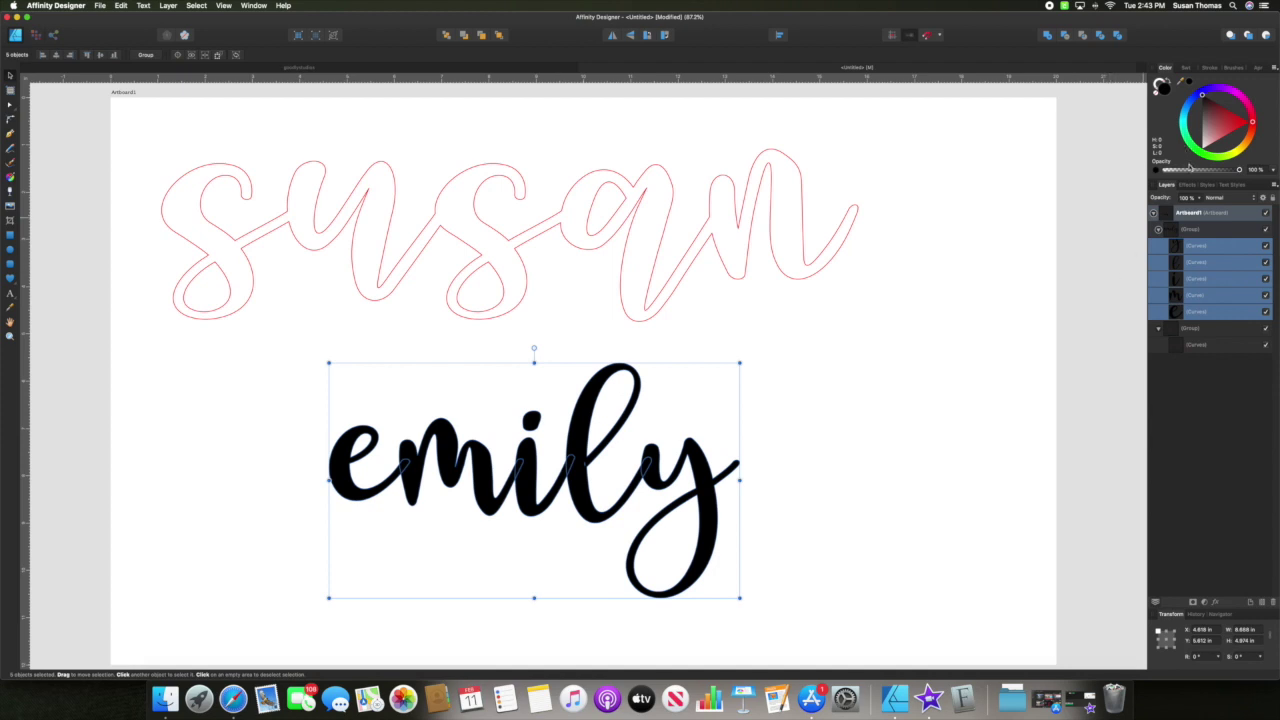
Add then Divide the emily letters, nudging and reordering the i dot
click(1048, 38)
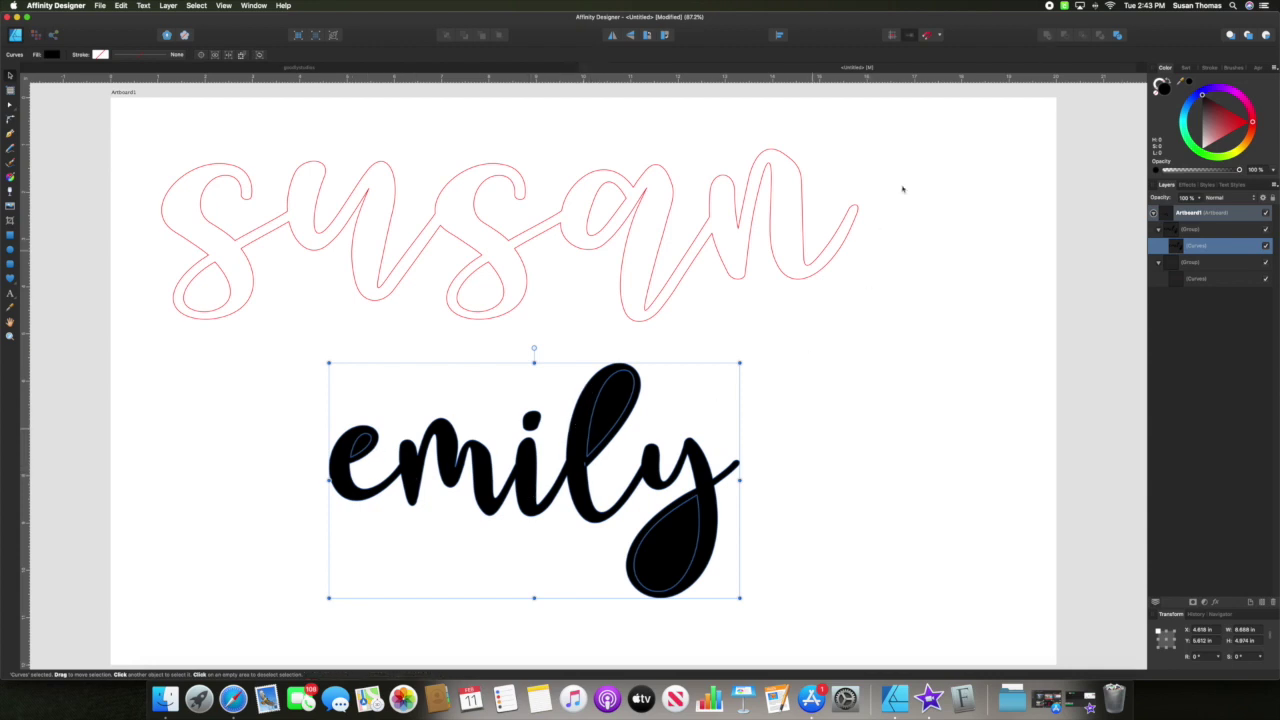
click(1117, 34)
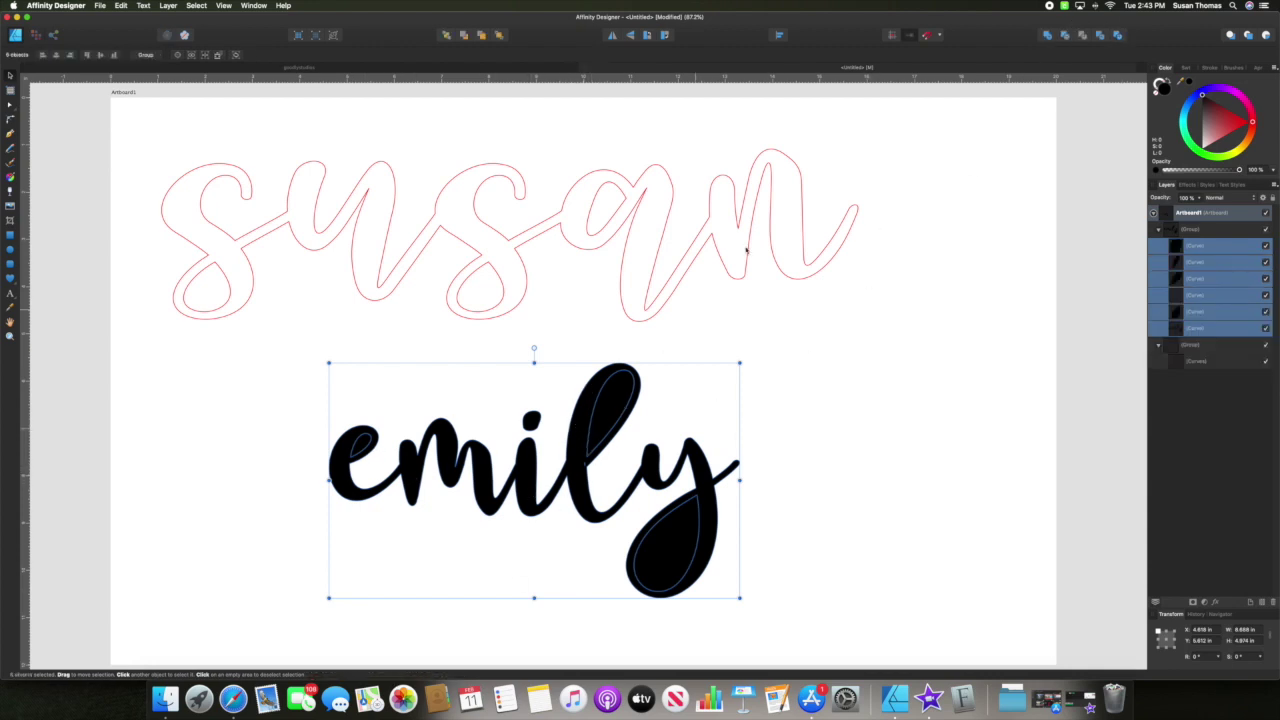
click(1199, 249)
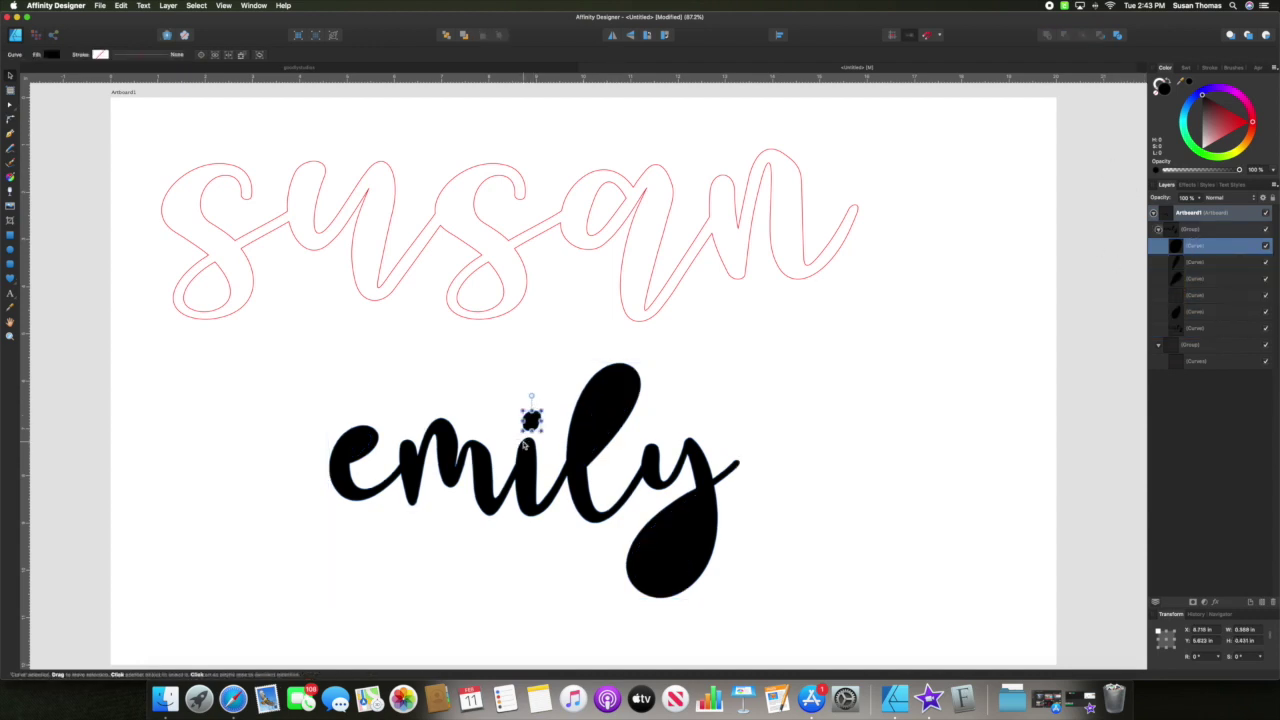
drag(530, 422, 530, 430)
drag(1200, 250, 1181, 328)
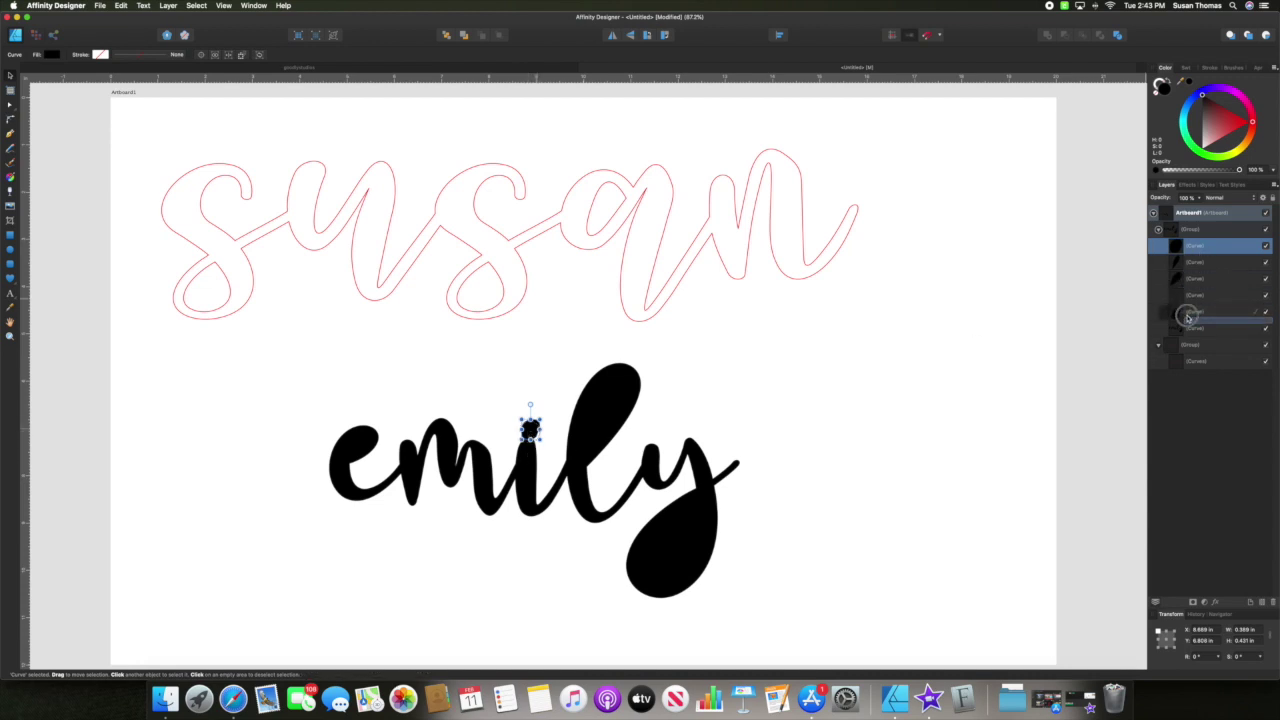
Merge the i dot and all emily curves into a single curve, then enlarge it
shift+click(1181, 328)
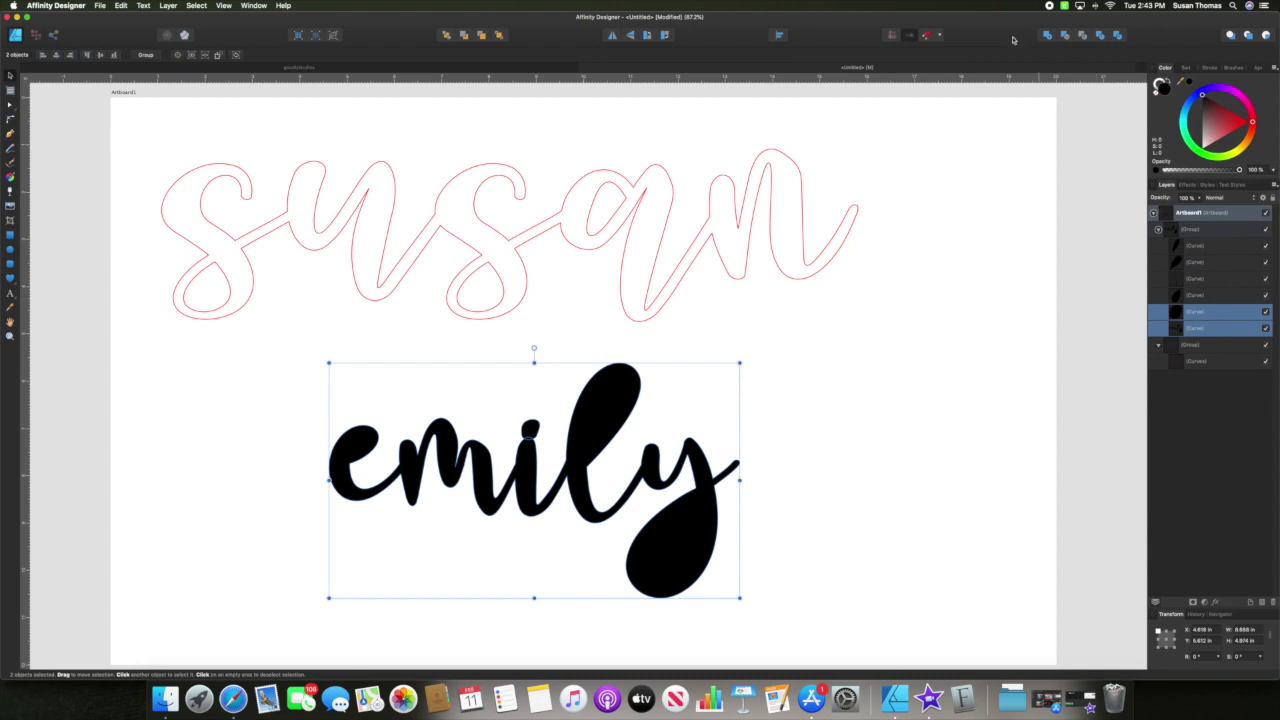
click(1046, 37)
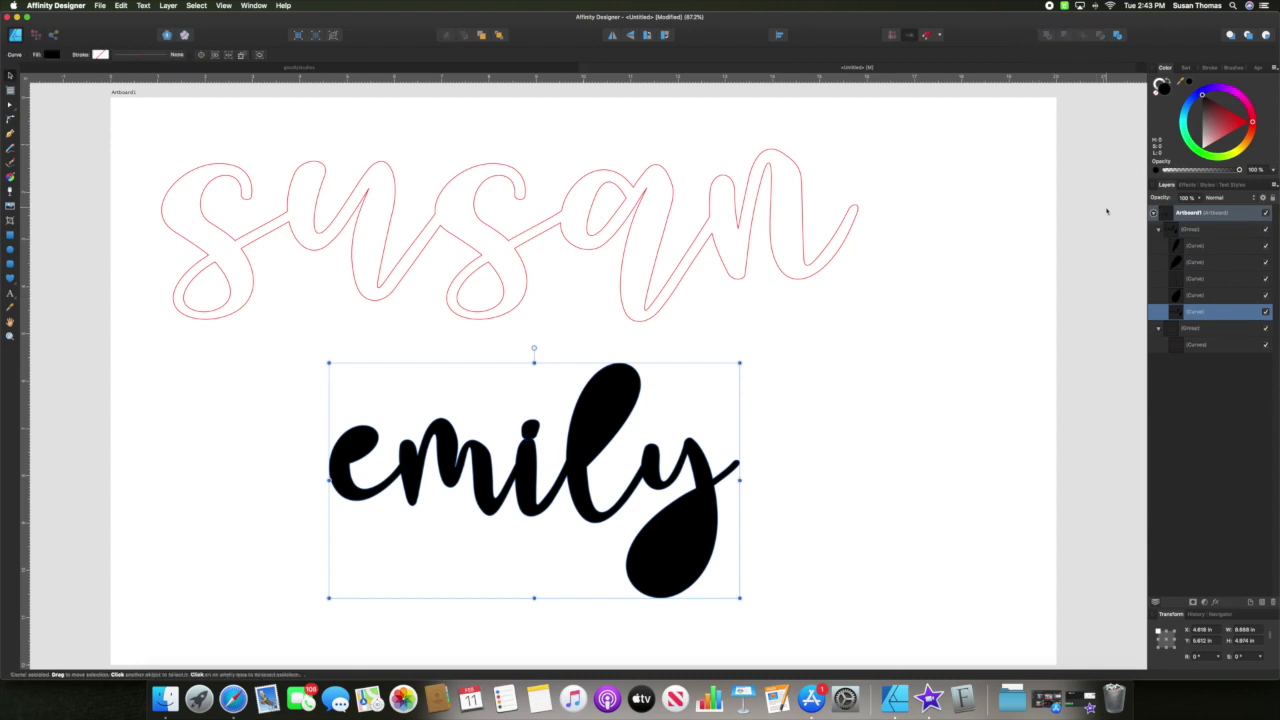
shift+click(1203, 247)
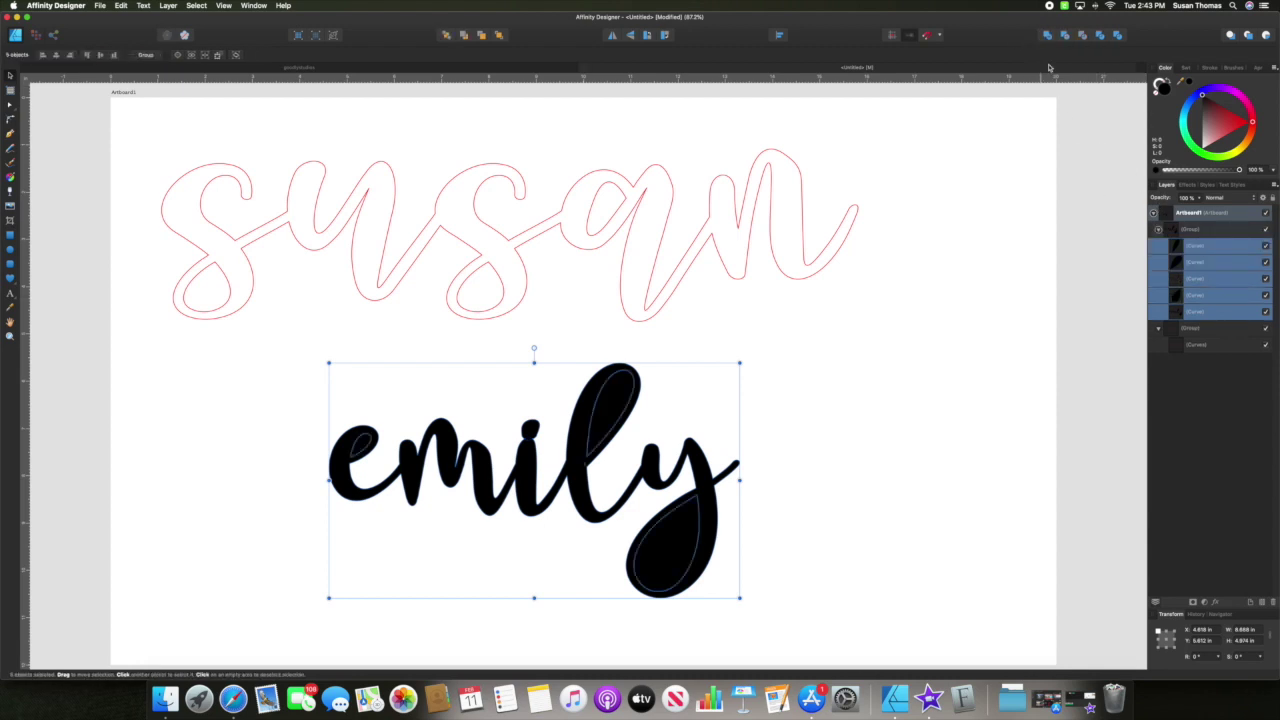
click(1064, 36)
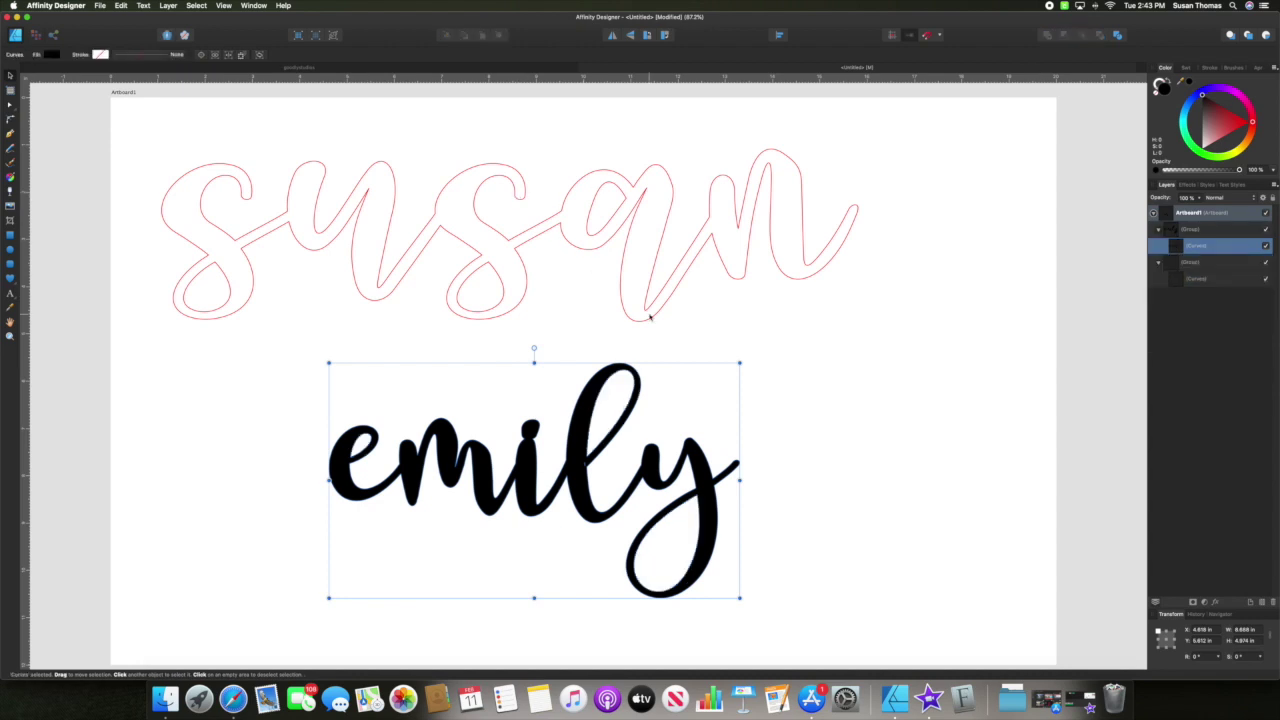
mouse_move(740, 598)
mouse_down()
mouse_move(795, 633)
mouse_move(684, 574)
mouse_move(829, 651)
mouse_move(620, 634)
mouse_move(386, 514)
mouse_move(344, 528)
mouse_move(240, 503)
mouse_move(663, 480)
mouse_move(804, 608)
mouse_move(680, 646)
mouse_move(740, 589)
mouse_move(628, 520)
mouse_move(734, 594)
mouse_up()
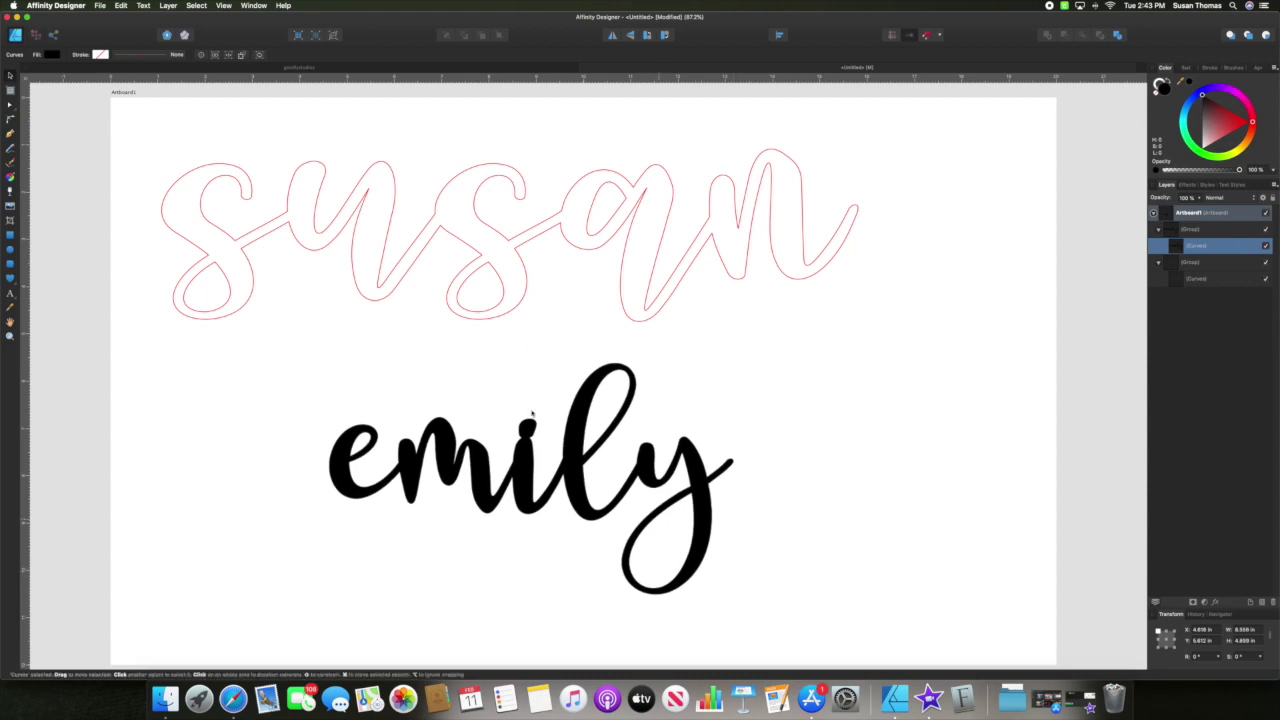
Move emily toward the left edge and scale it down
drag(406, 467, 238, 458)
mouse_move(566, 353)
mouse_down()
mouse_move(686, 323)
mouse_move(710, 302)
mouse_up()
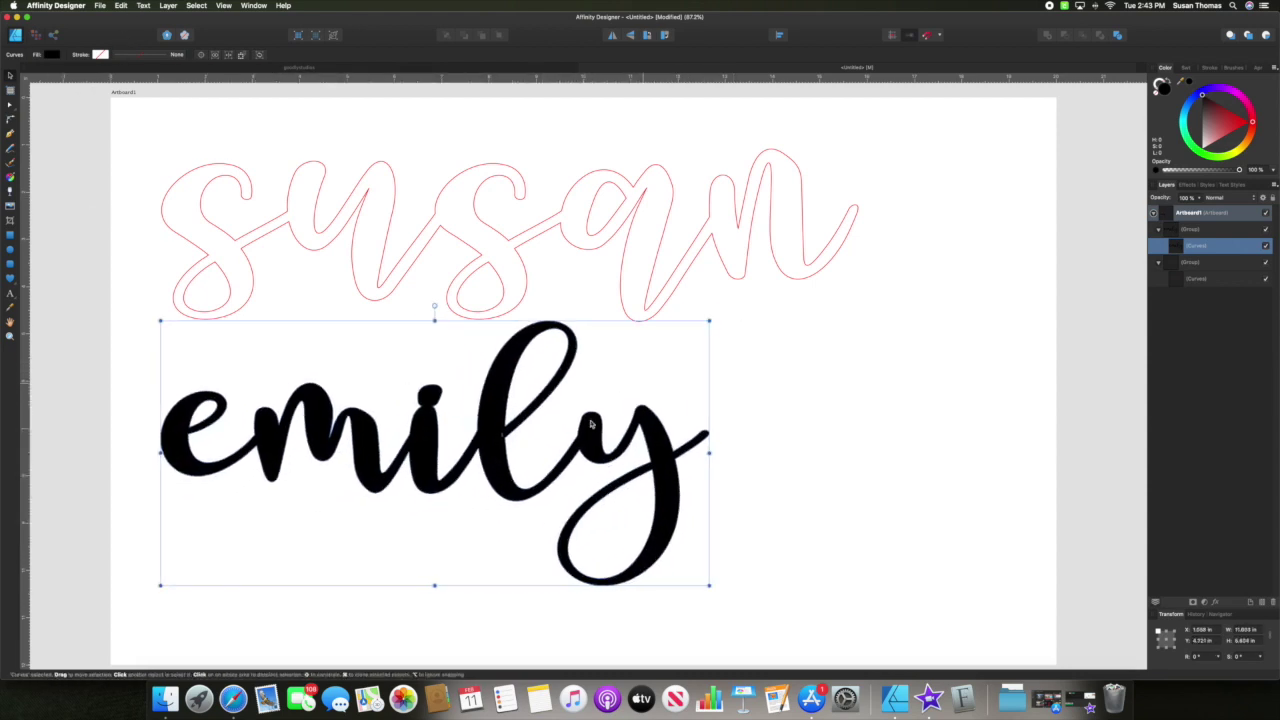
mouse_move(526, 440)
mouse_down()
mouse_move(571, 457)
mouse_move(518, 470)
mouse_up()
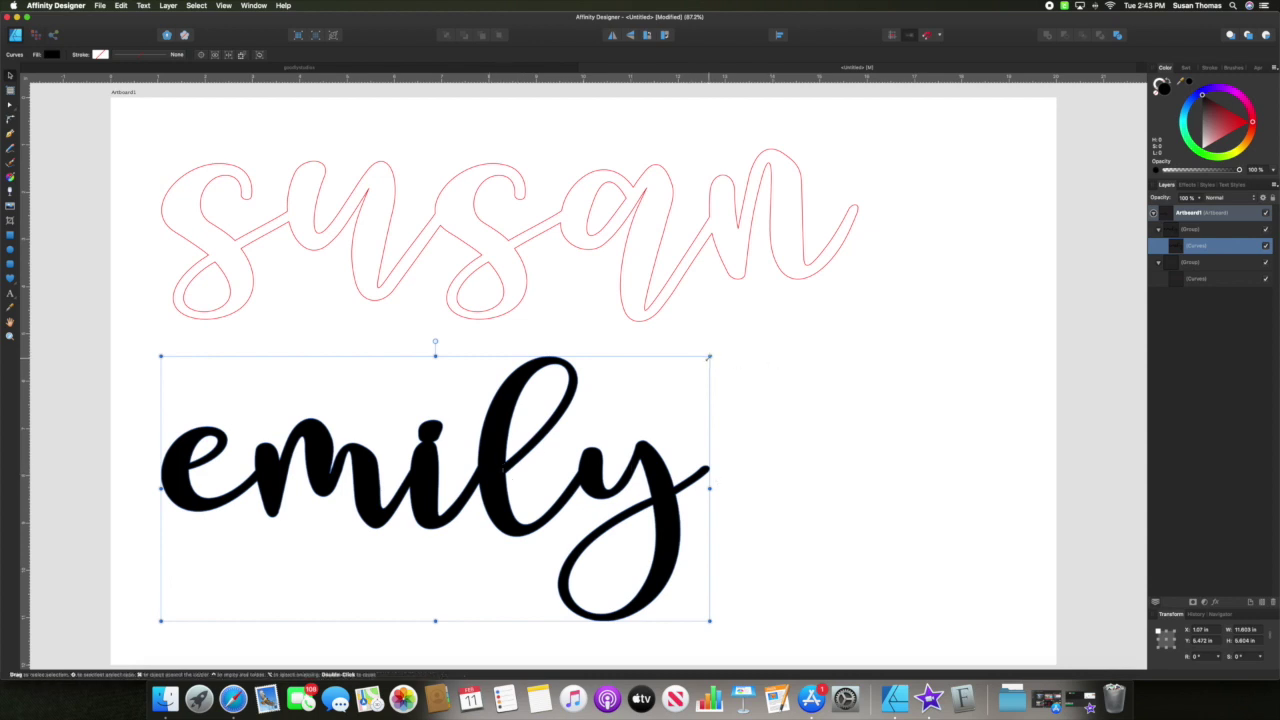
mouse_move(710, 355)
mouse_down()
mouse_move(568, 408)
mouse_move(481, 451)
mouse_move(463, 475)
mouse_up()
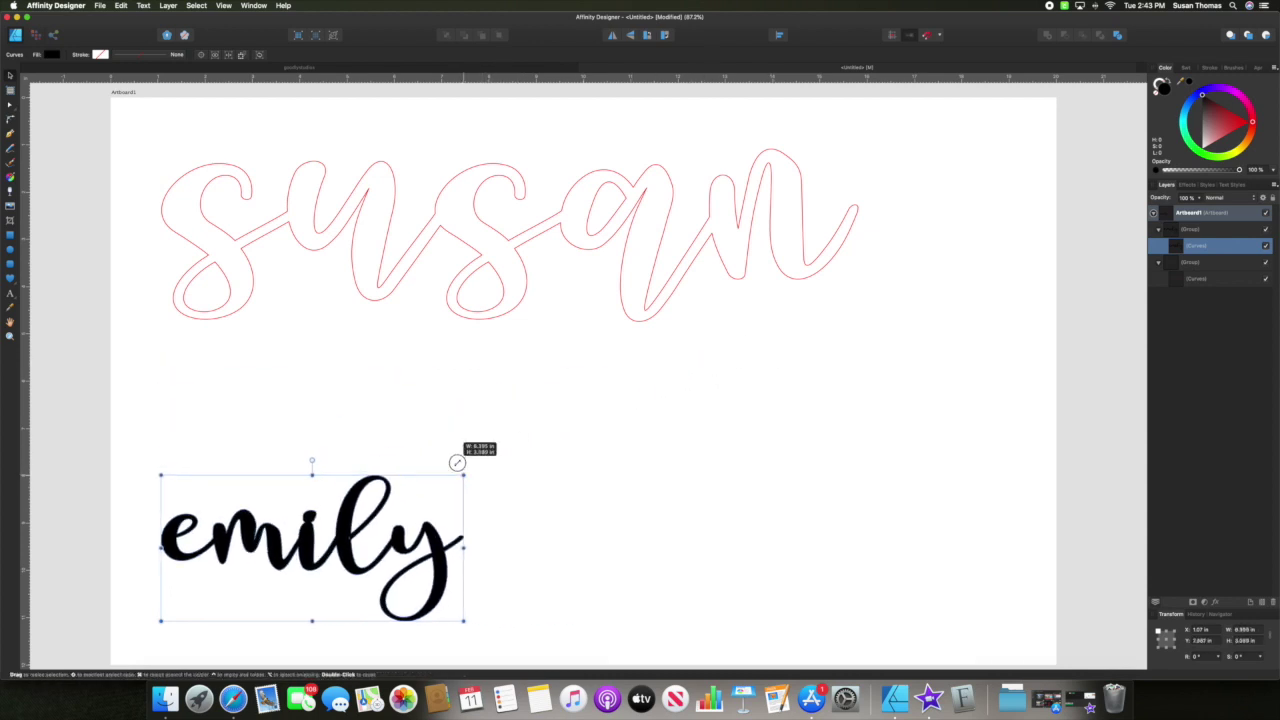
click(634, 228)
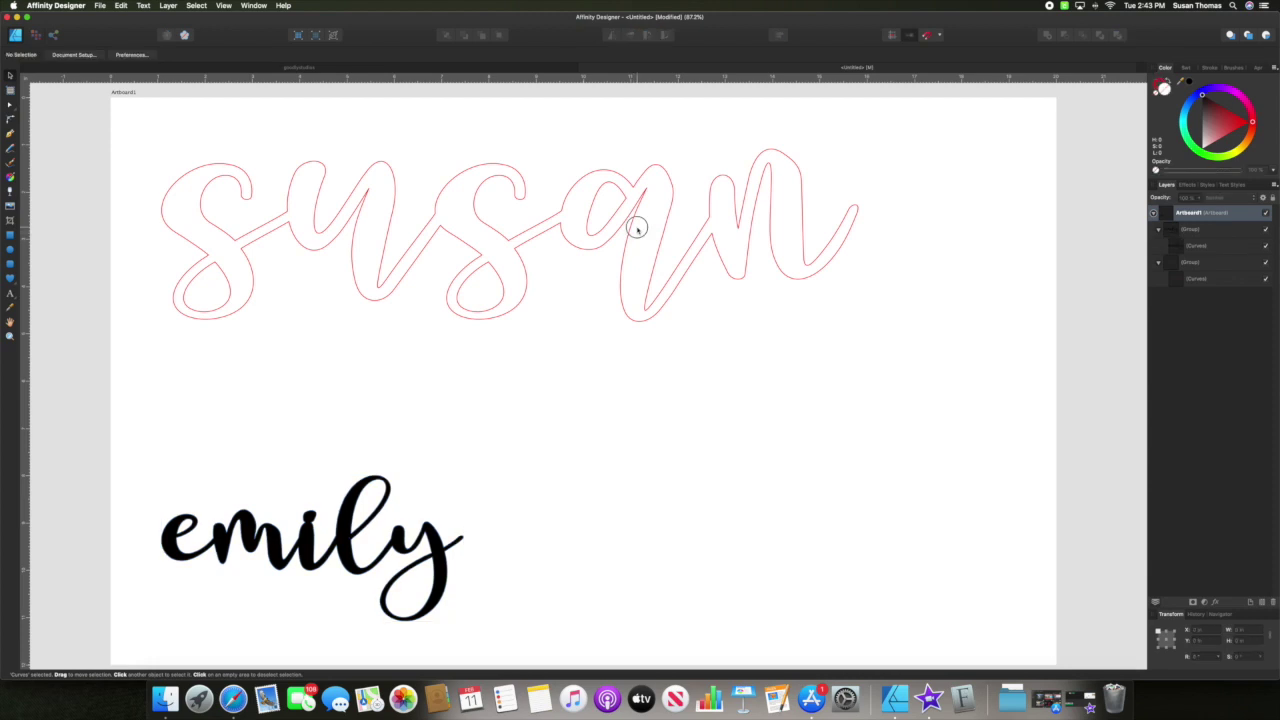
Scale susan's red outline down, place emily under it, and select both
click(772, 258)
mouse_move(860, 322)
mouse_down()
mouse_move(348, 214)
mouse_move(487, 252)
mouse_up()
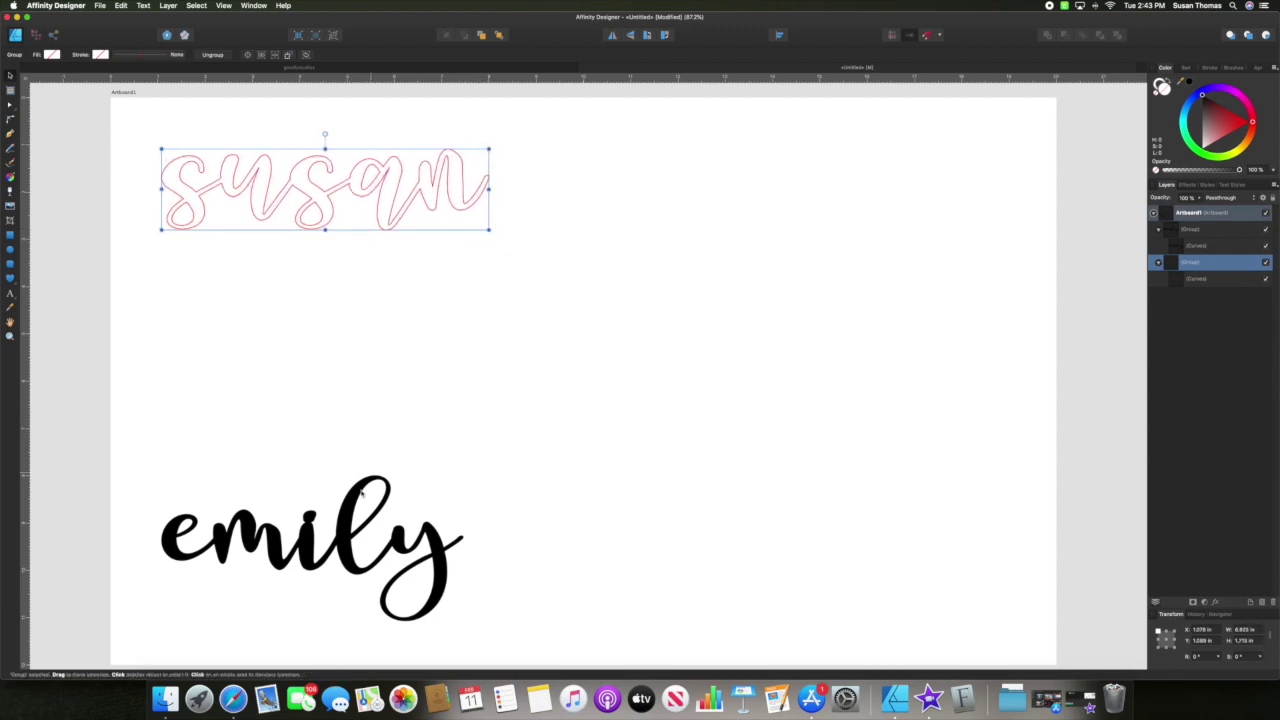
drag(344, 530, 349, 314)
click(142, 142)
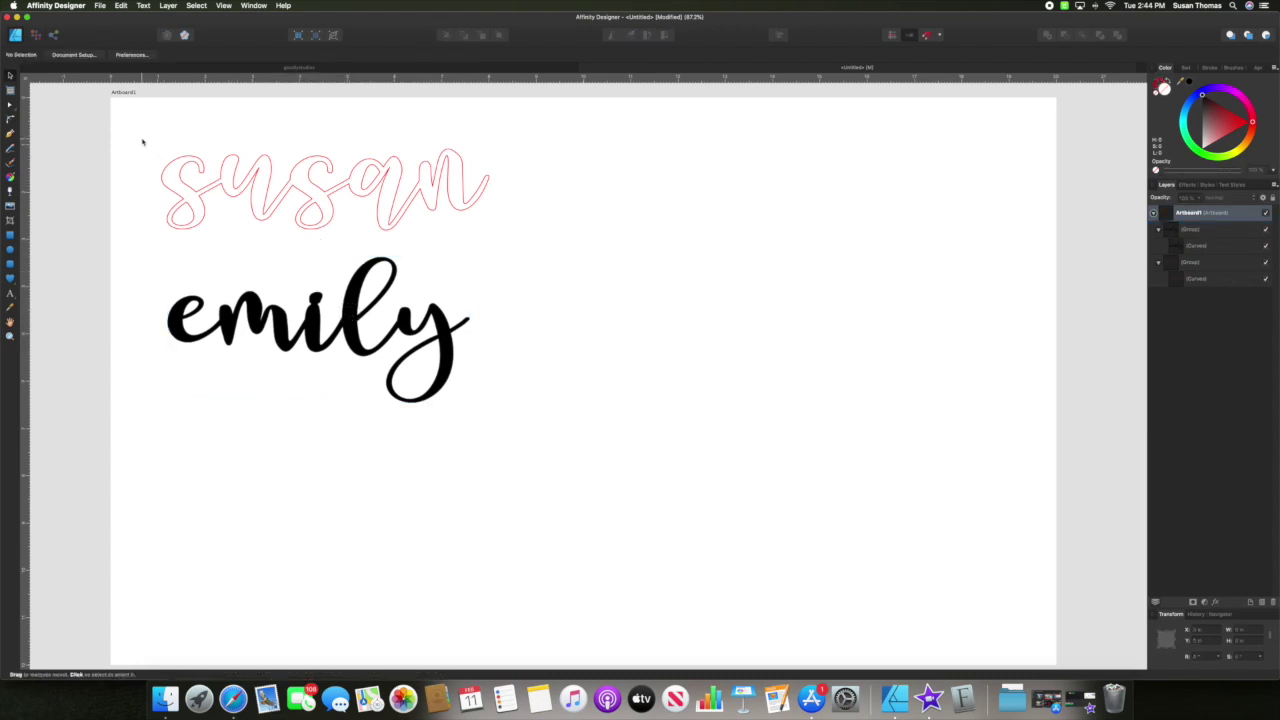
drag(141, 137, 560, 440)
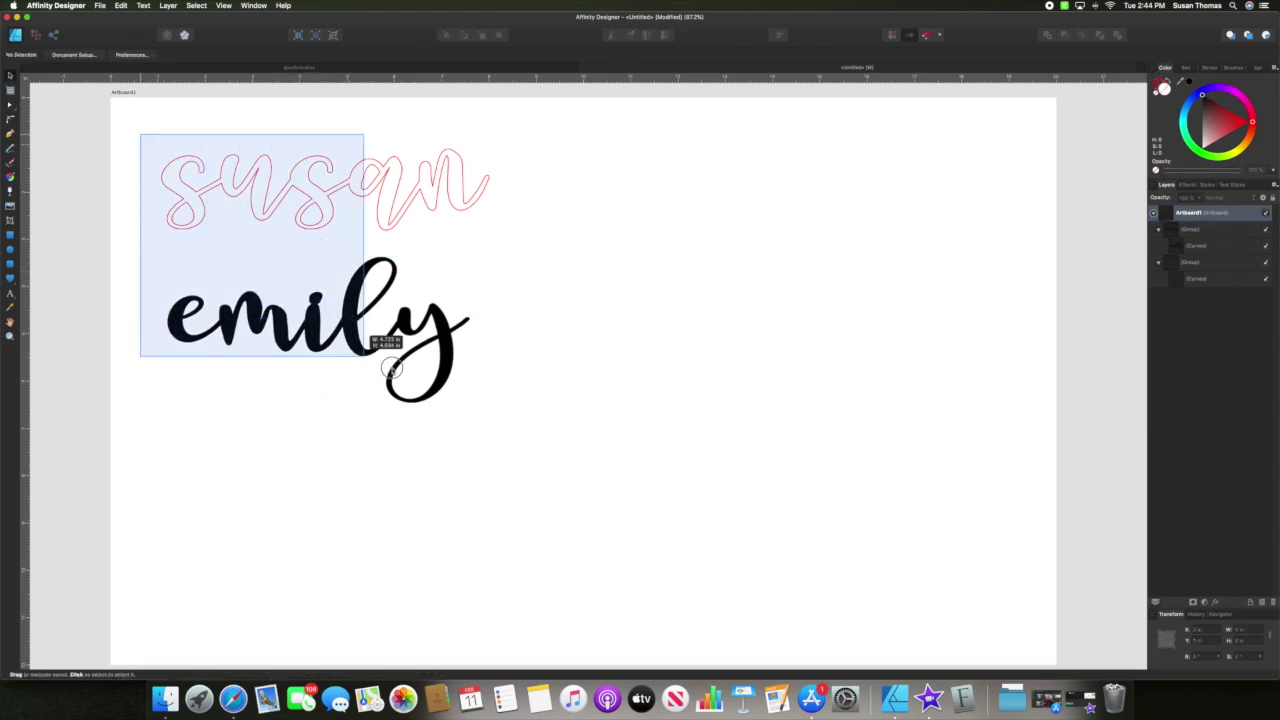
Open the Export dialog and compare the SVG presets with the PDF format
click(101, 6)
click(148, 176)
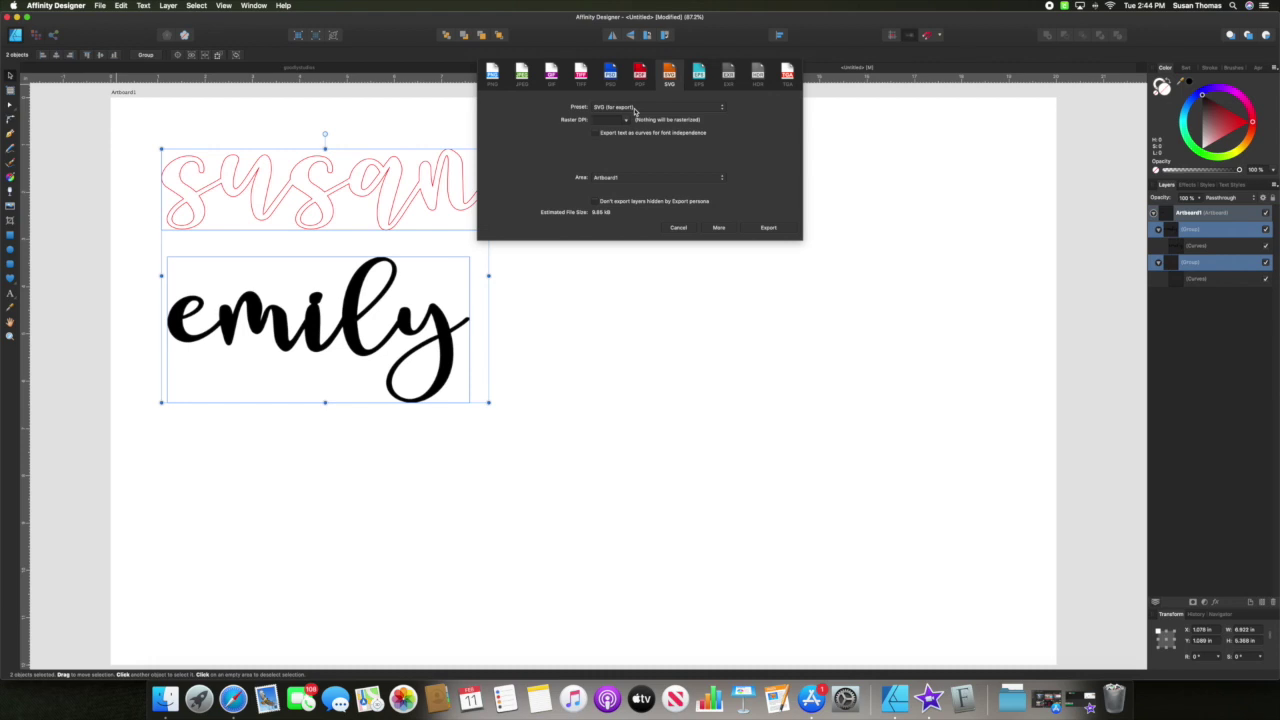
click(634, 108)
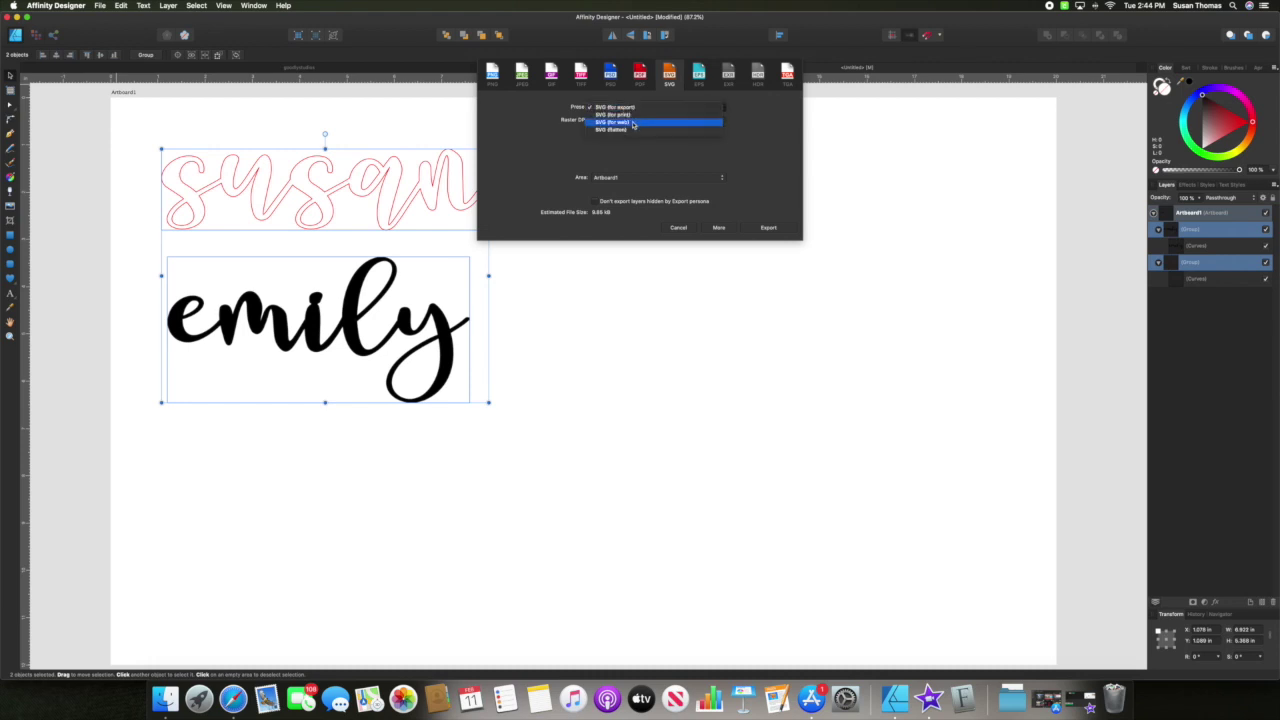
click(524, 165)
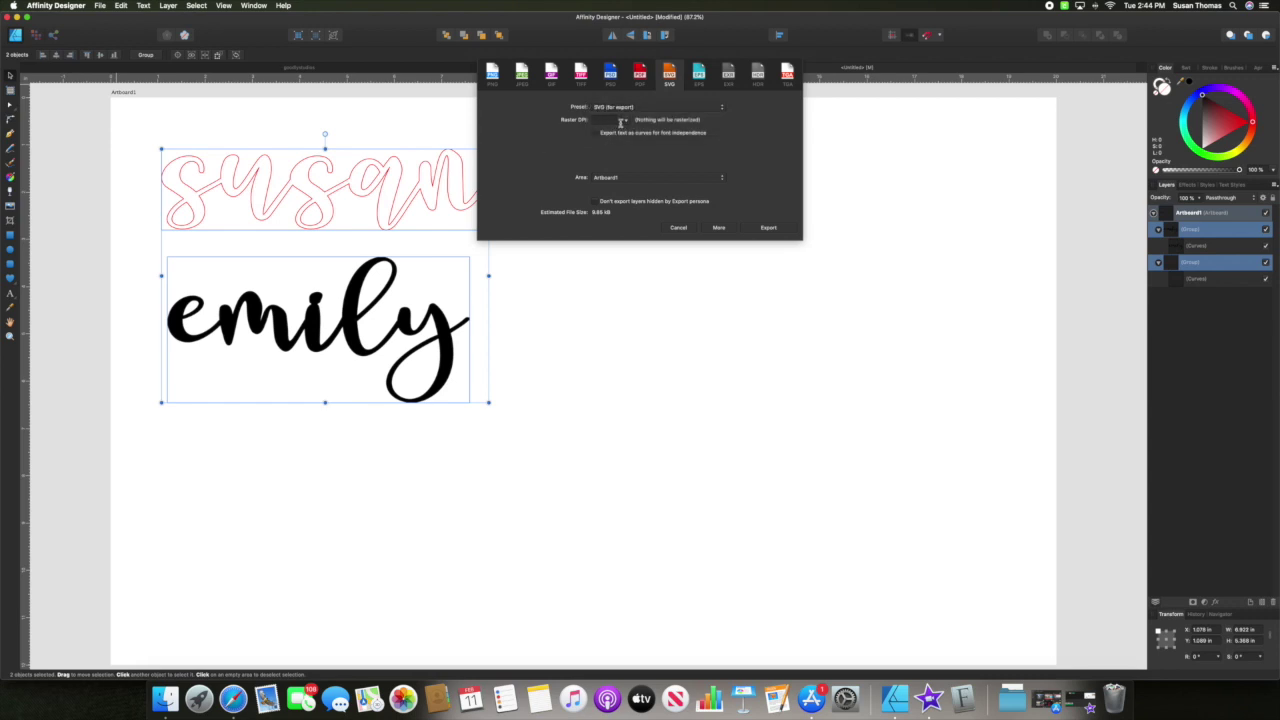
click(647, 78)
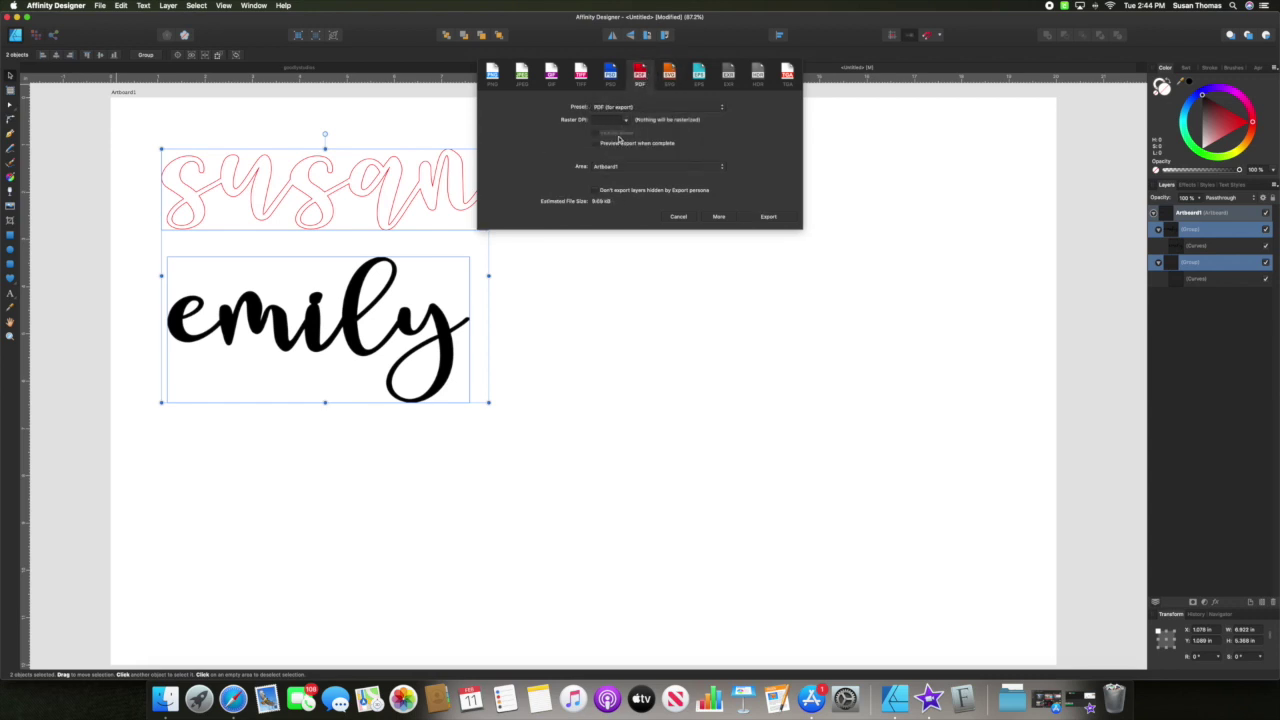
click(640, 168)
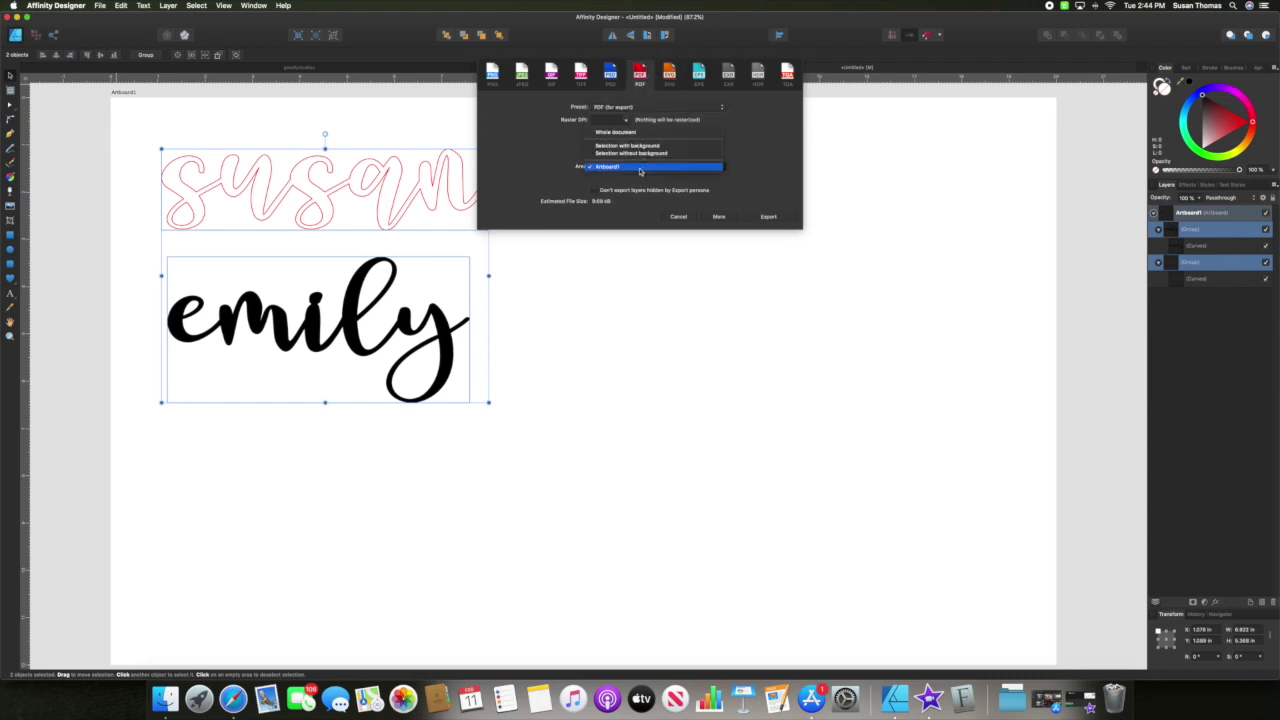
click(640, 167)
Export as SVG with Area 'Selection without background', naming the file nametutorials
click(669, 76)
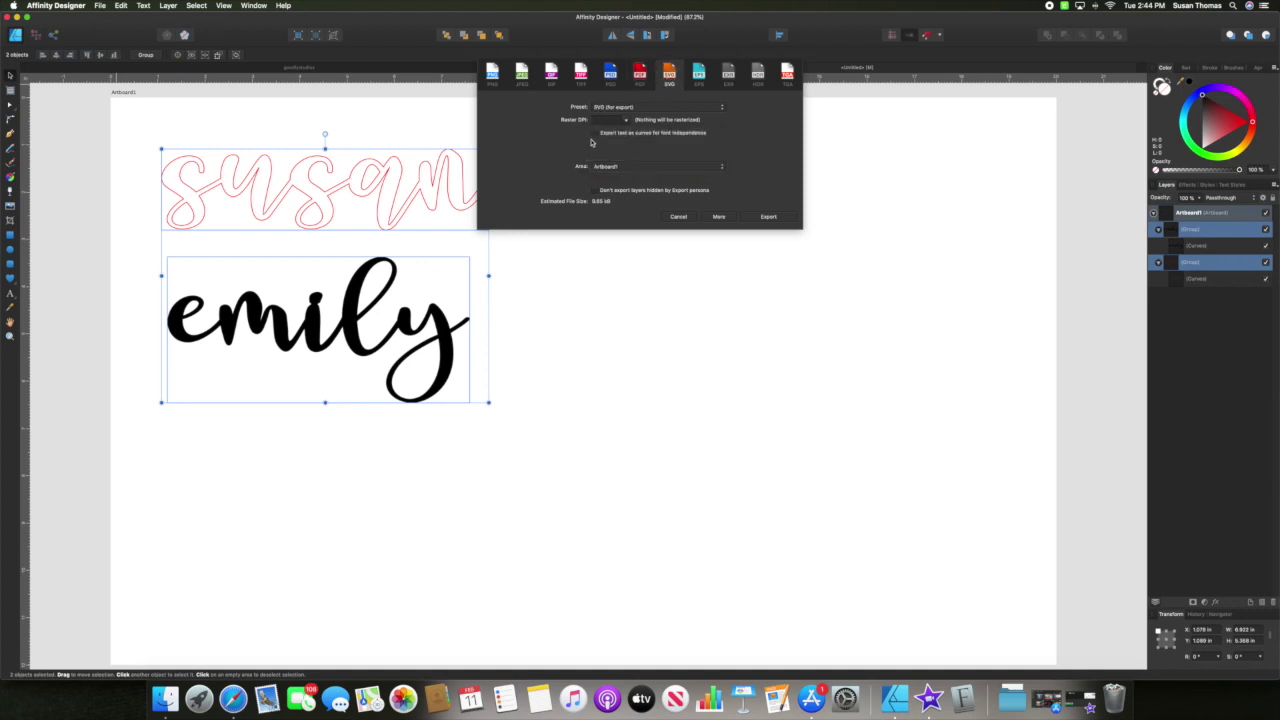
click(630, 166)
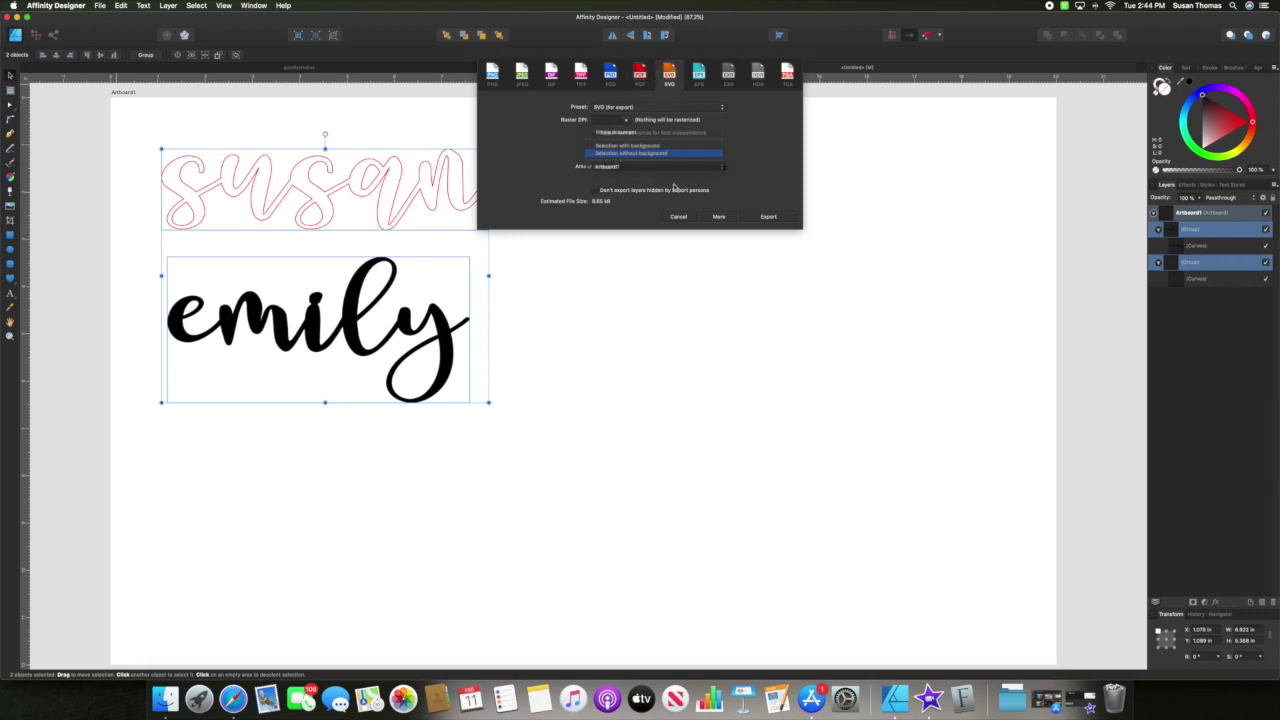
click(630, 154)
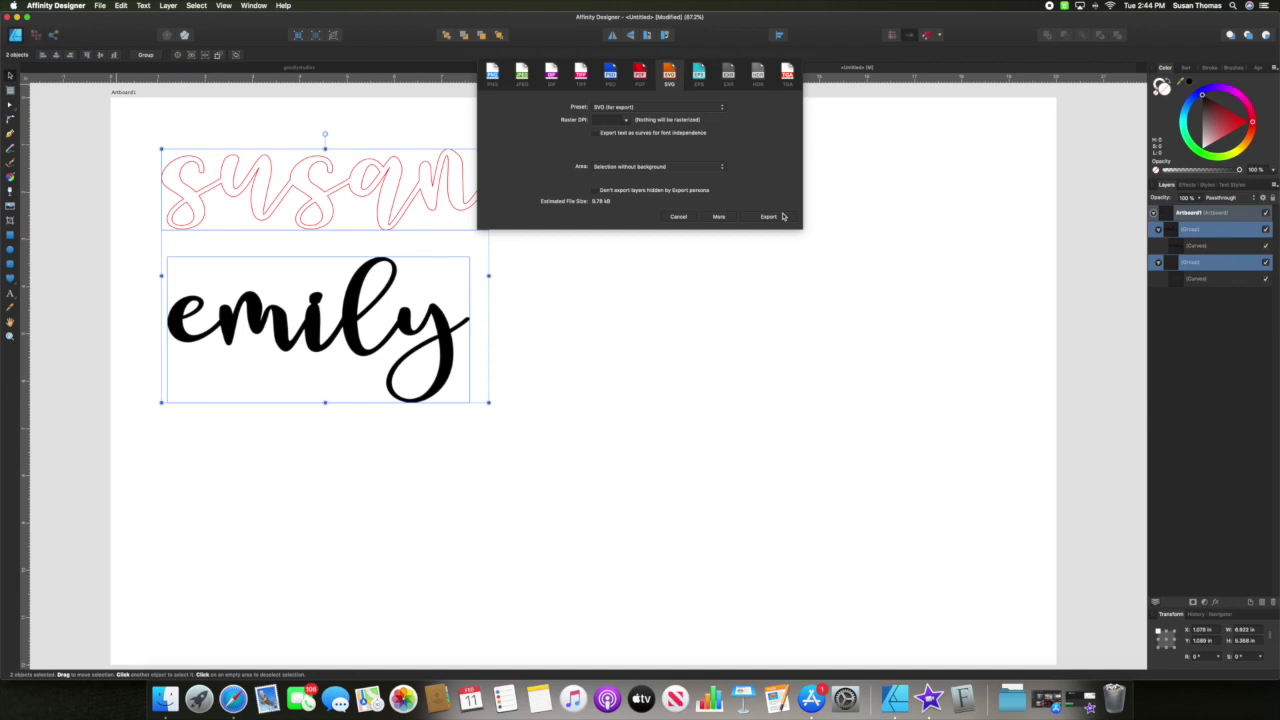
click(768, 216)
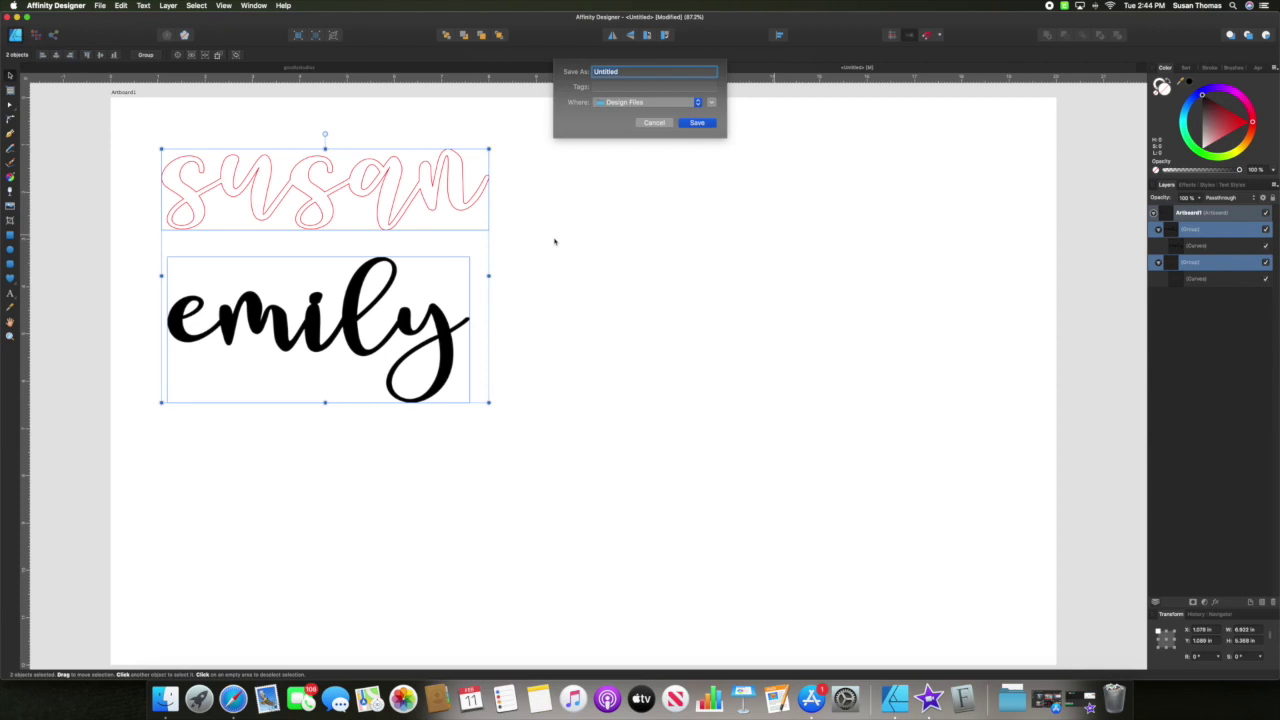
text(metutorials)
Save nametutorials.svg and upload it to the Glowforge design library in Safari
click(696, 124)
click(233, 697)
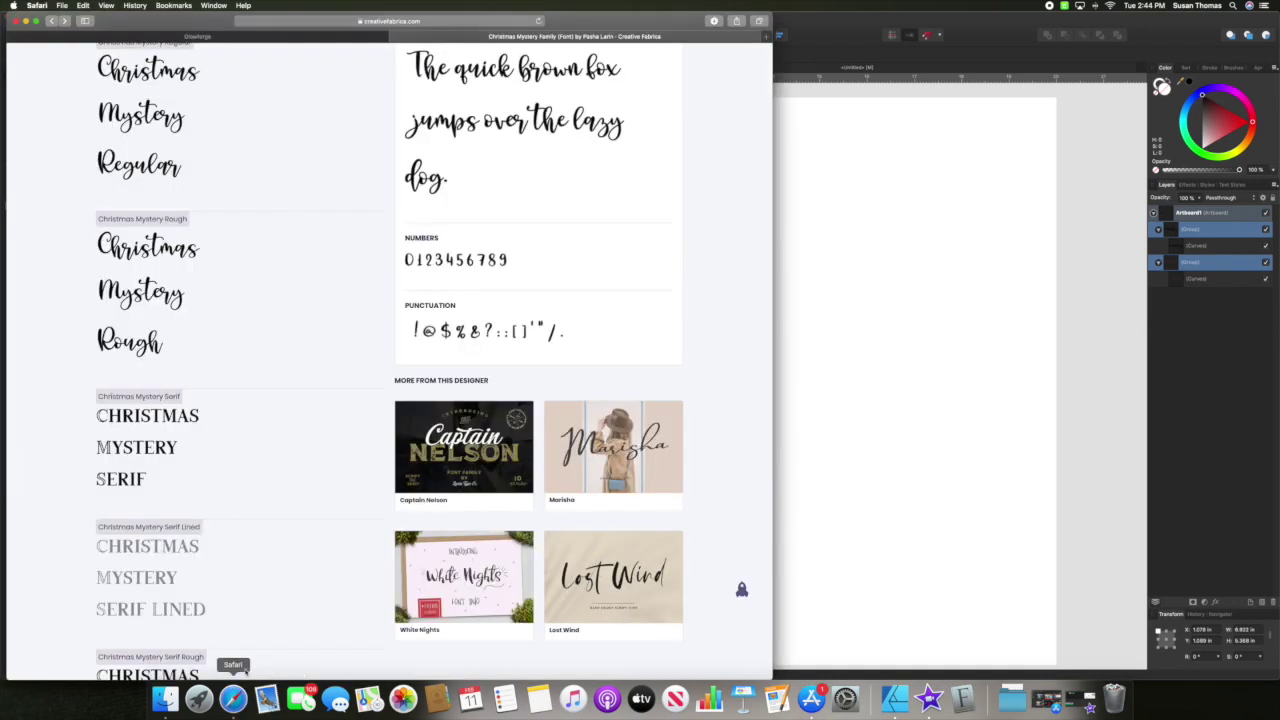
click(251, 38)
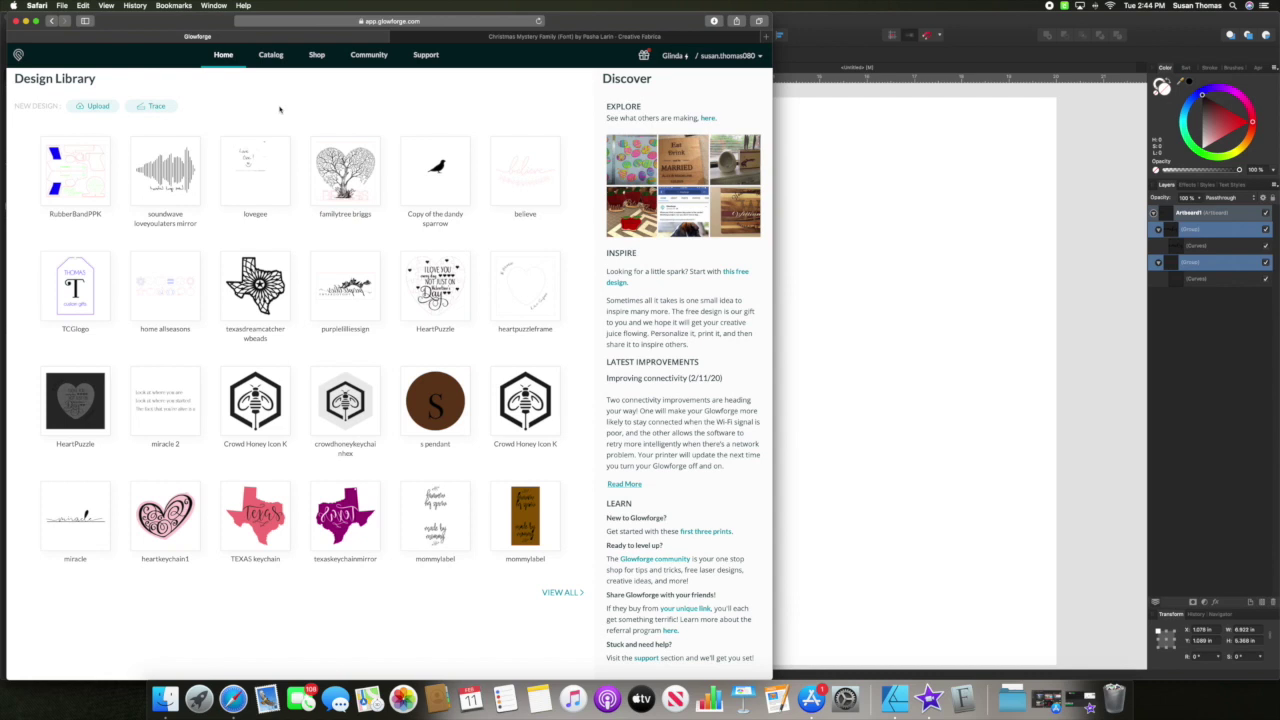
click(90, 106)
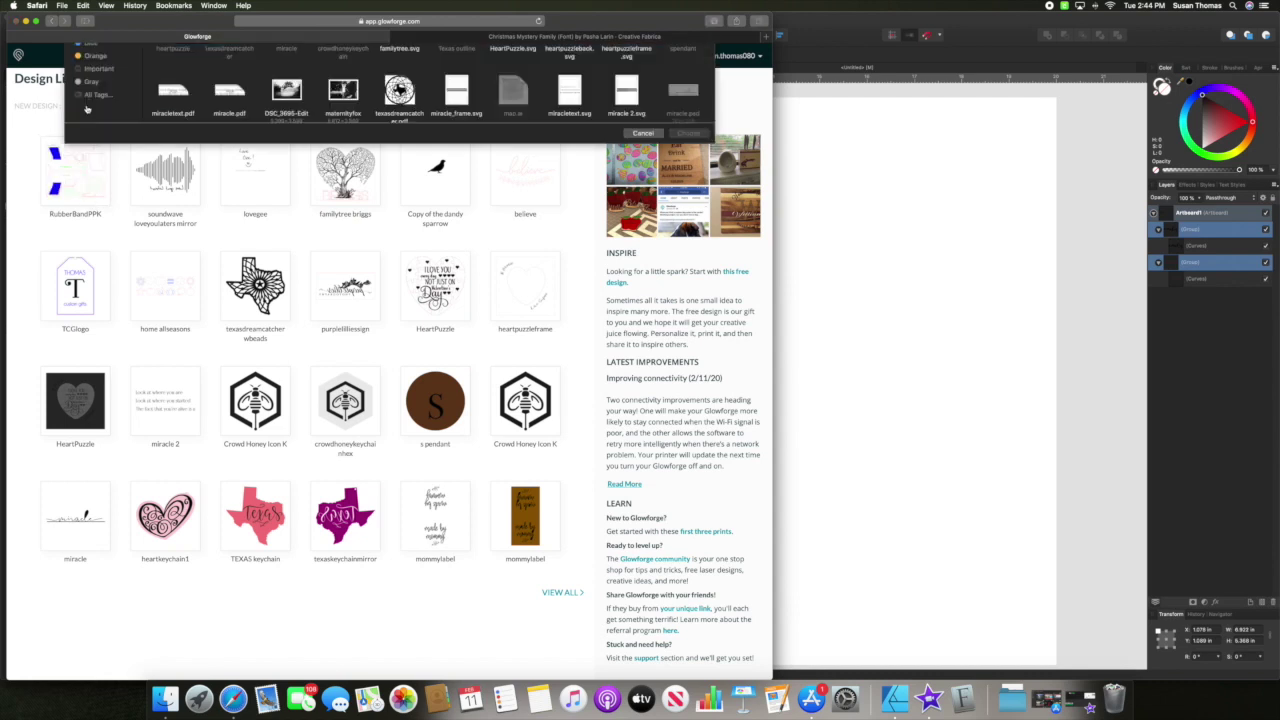
click(183, 90)
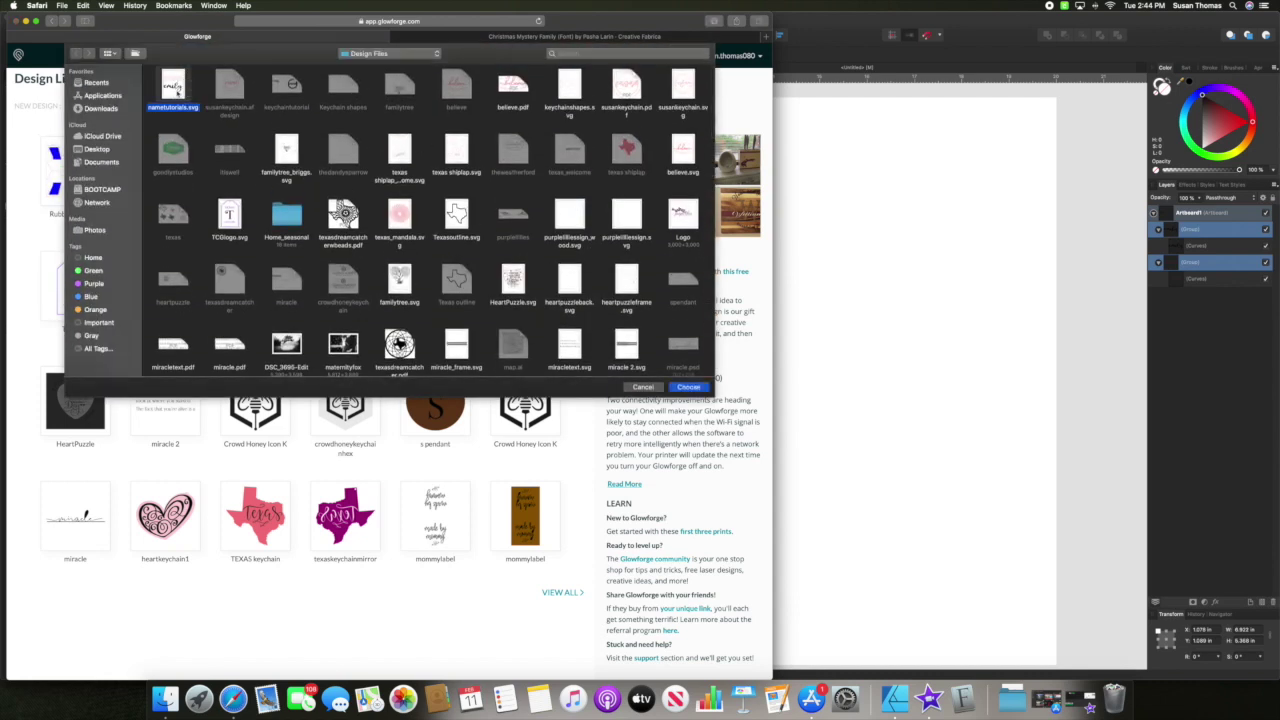
click(700, 388)
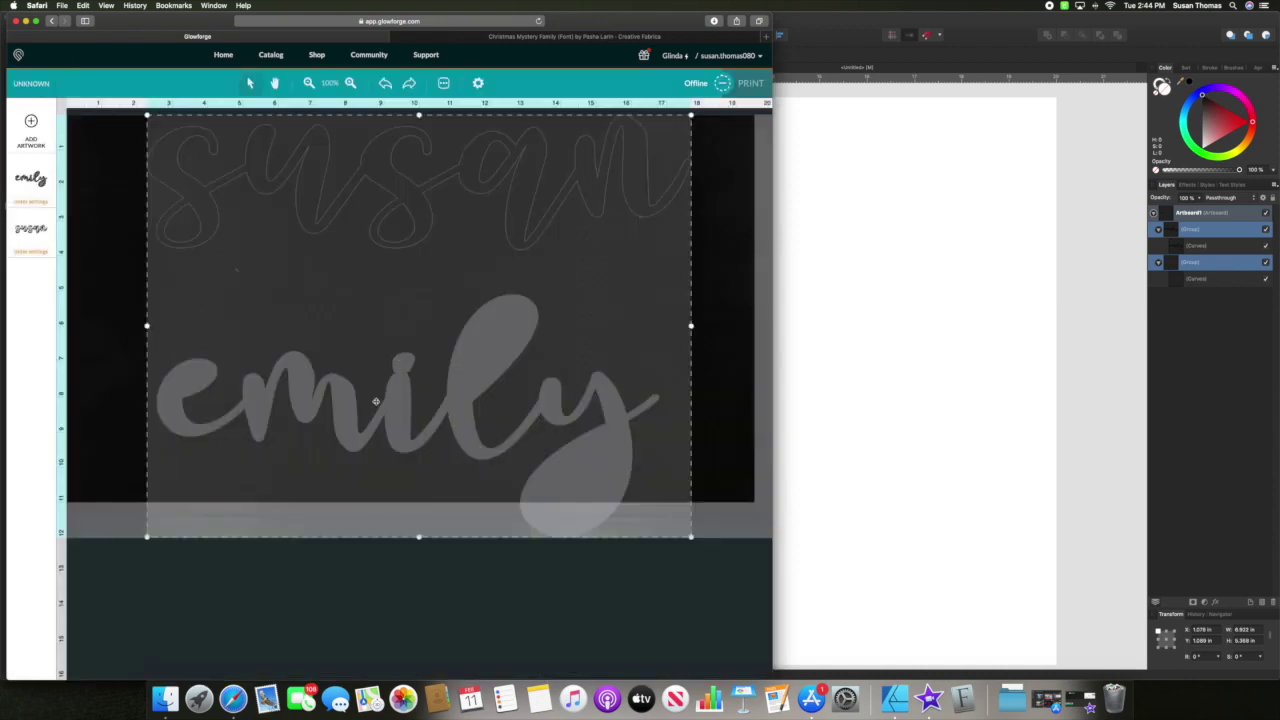
Scale the names artwork down into the bed's top-left corner, then deselect it
drag(140, 25, 252, 44)
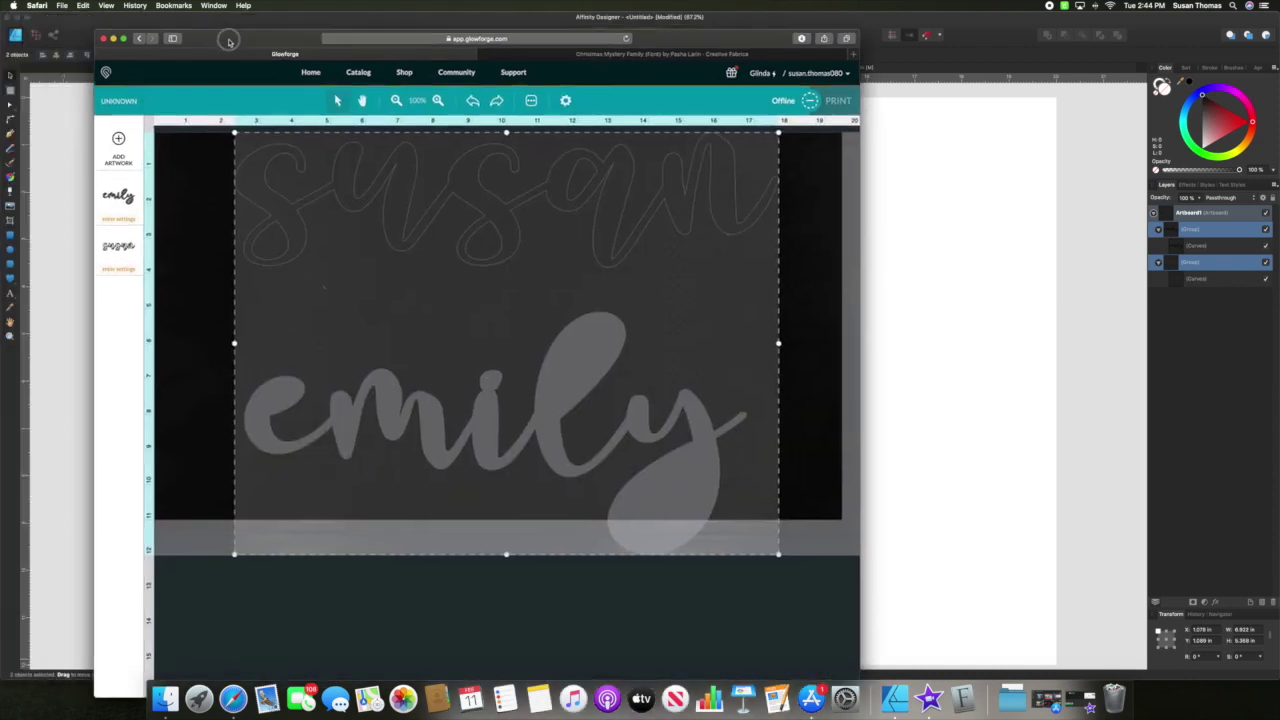
drag(705, 489, 676, 457)
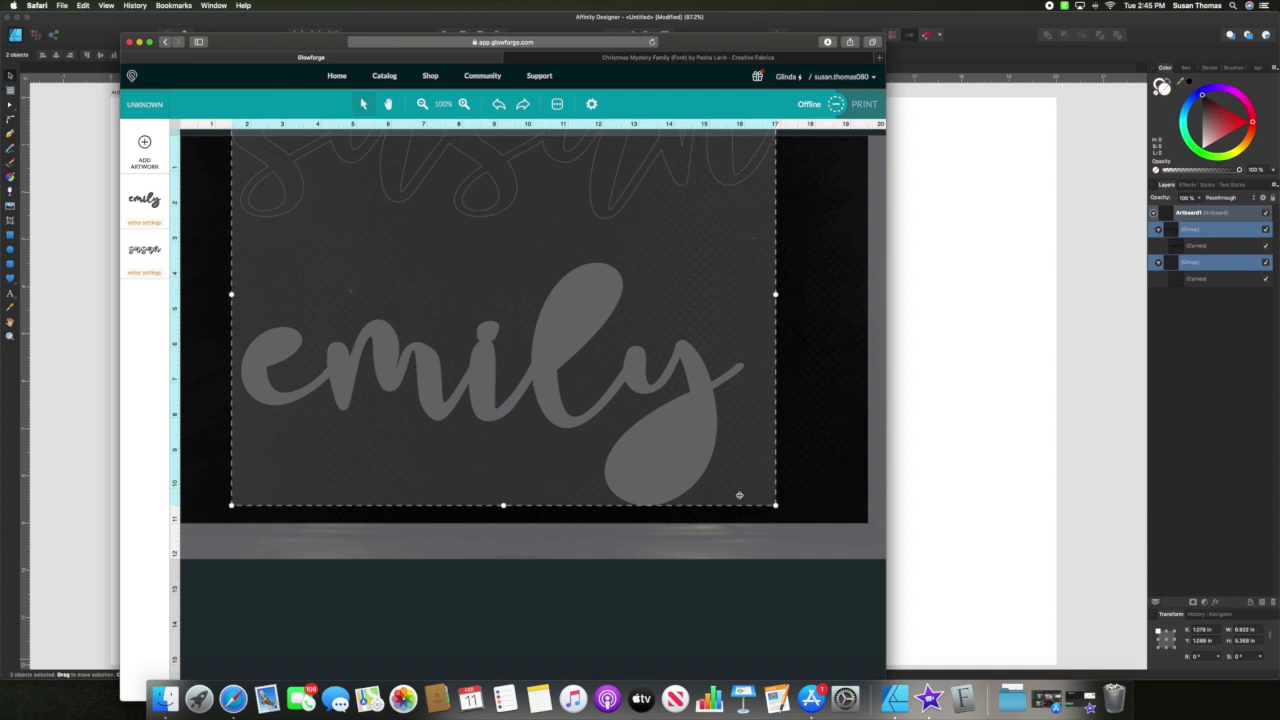
drag(772, 506, 457, 254)
mouse_move(335, 214)
mouse_down()
mouse_move(340, 264)
mouse_move(286, 223)
mouse_move(317, 244)
mouse_up()
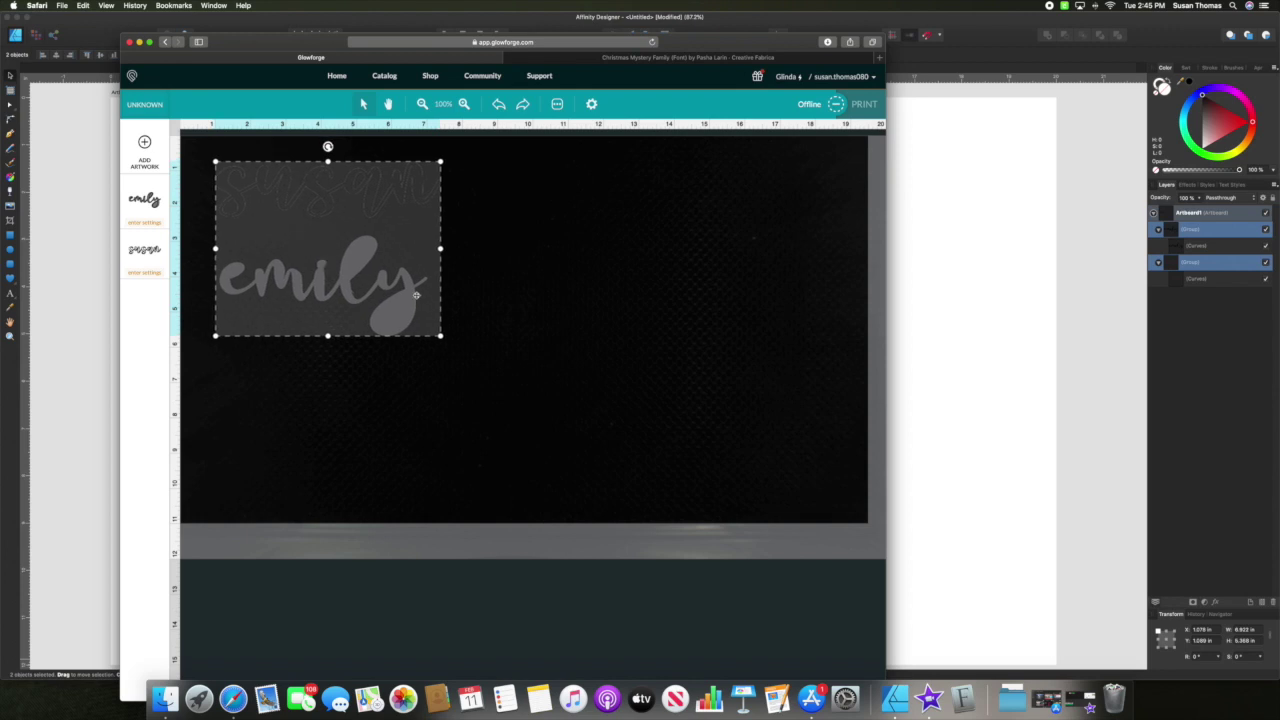
scroll(192, 258, down, 1)
scroll(192, 260, up, 3)
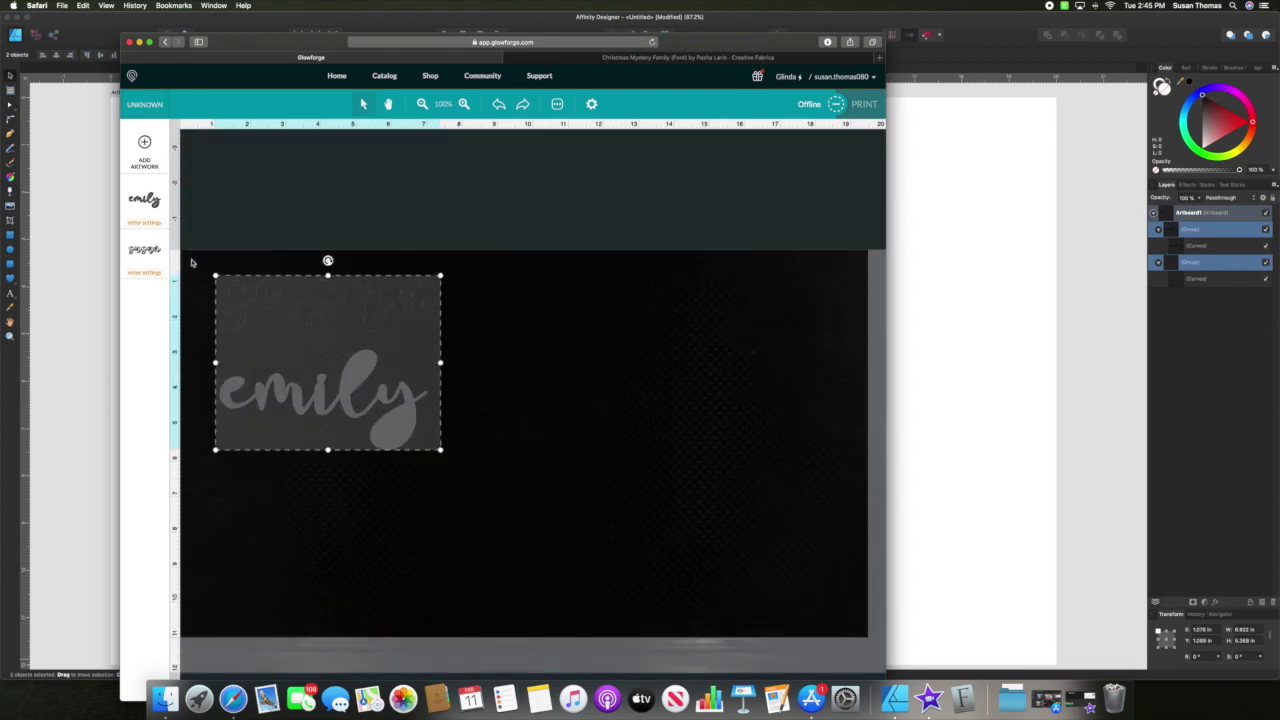
scroll(192, 262, down, 2)
scroll(192, 262, down, 2)
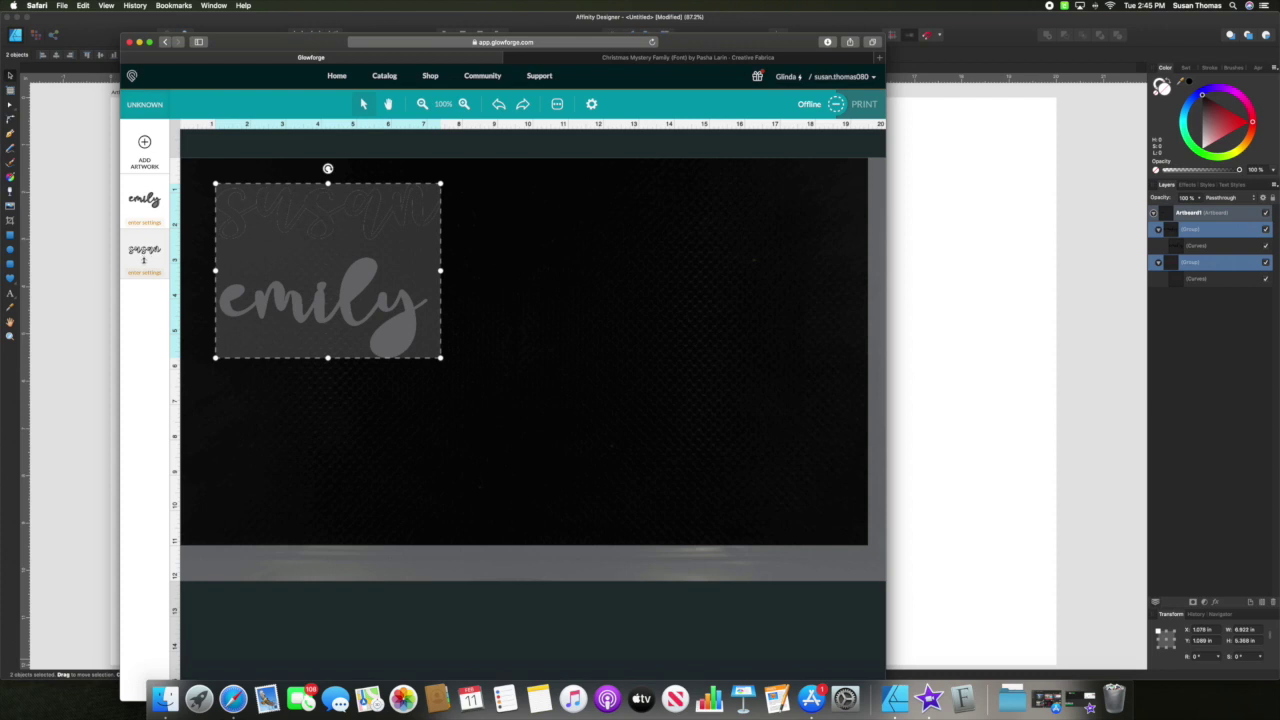
click(510, 237)
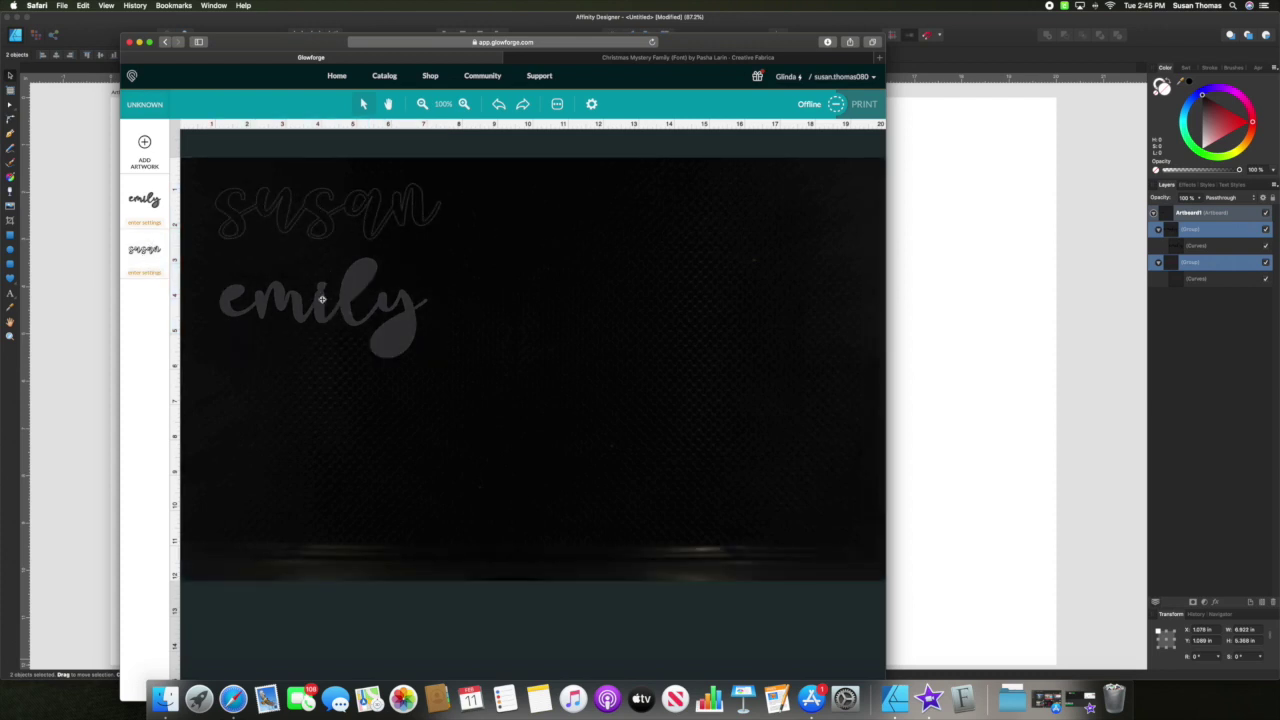
click(144, 250)
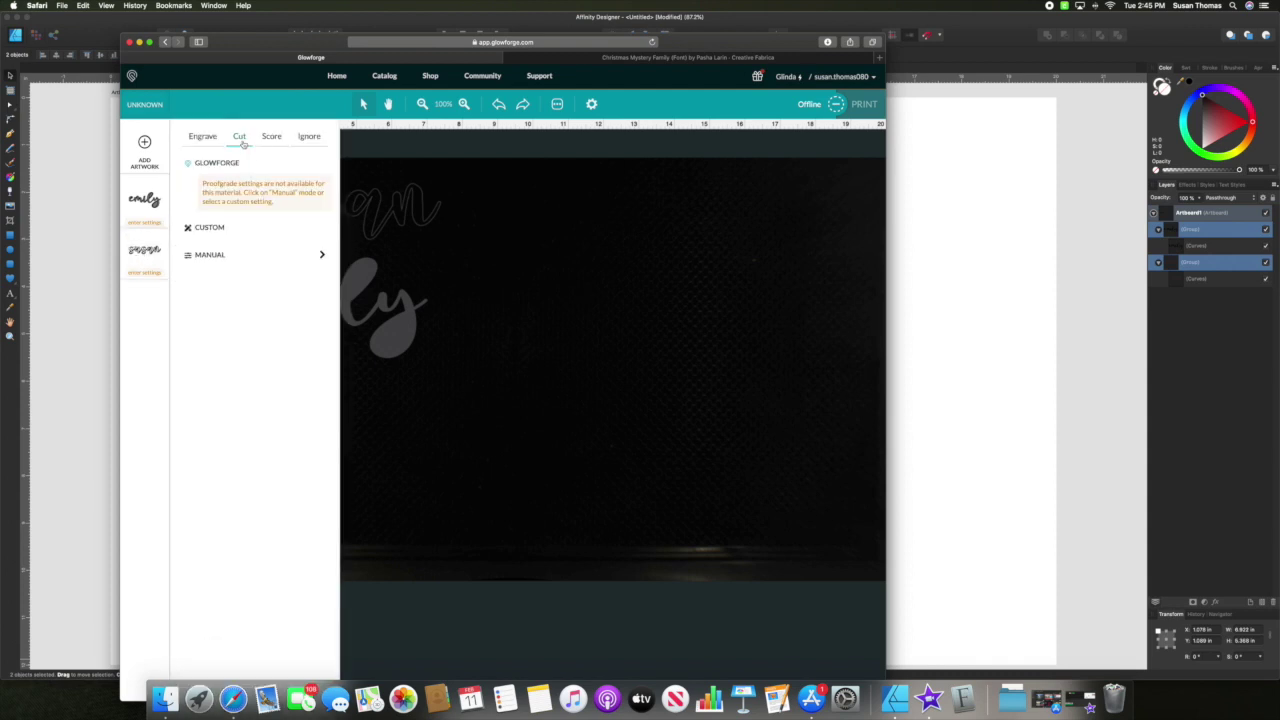
click(379, 305)
click(140, 196)
click(564, 331)
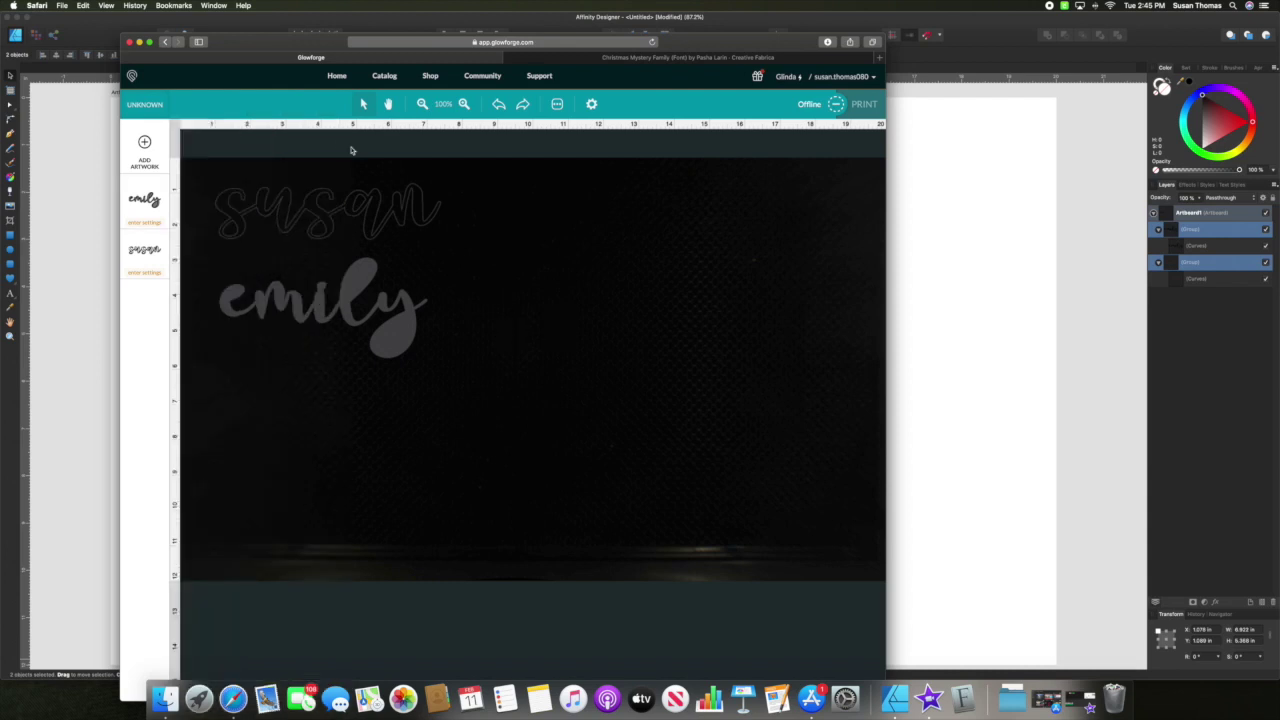
drag(261, 51, 250, 35)
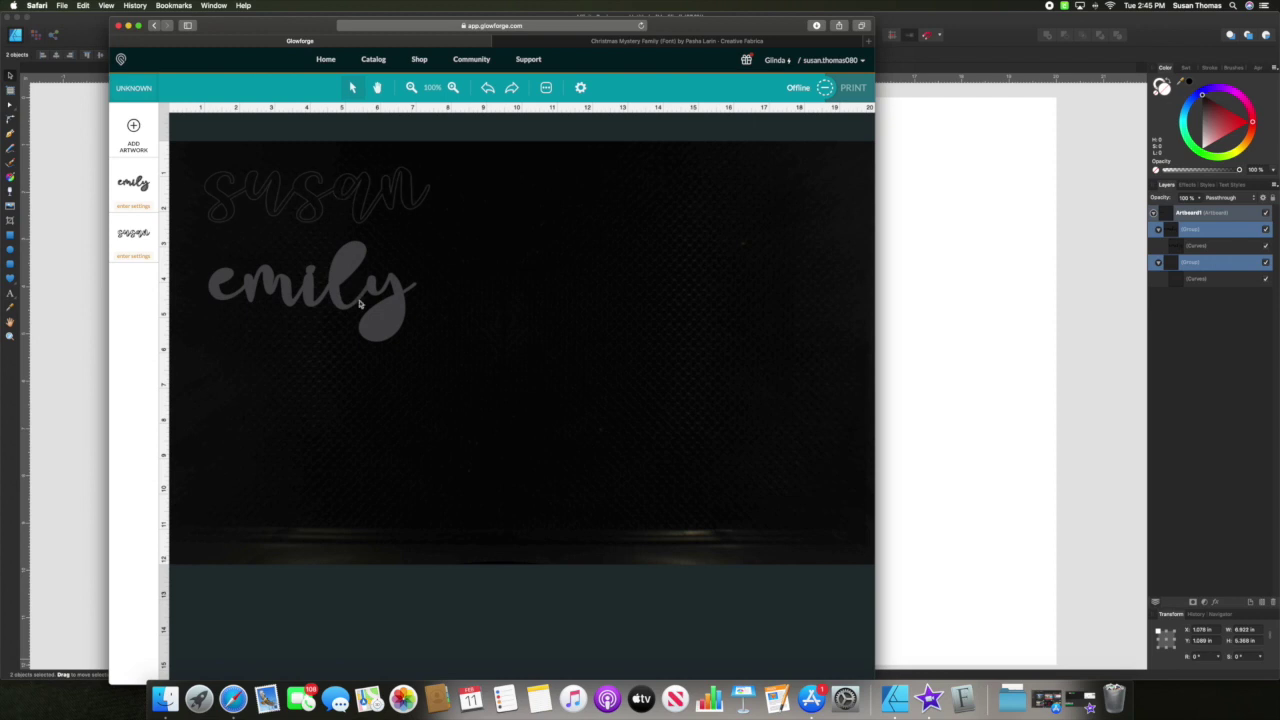
Back in Affinity Designer, marquee-select both the susan and emily words
click(1014, 280)
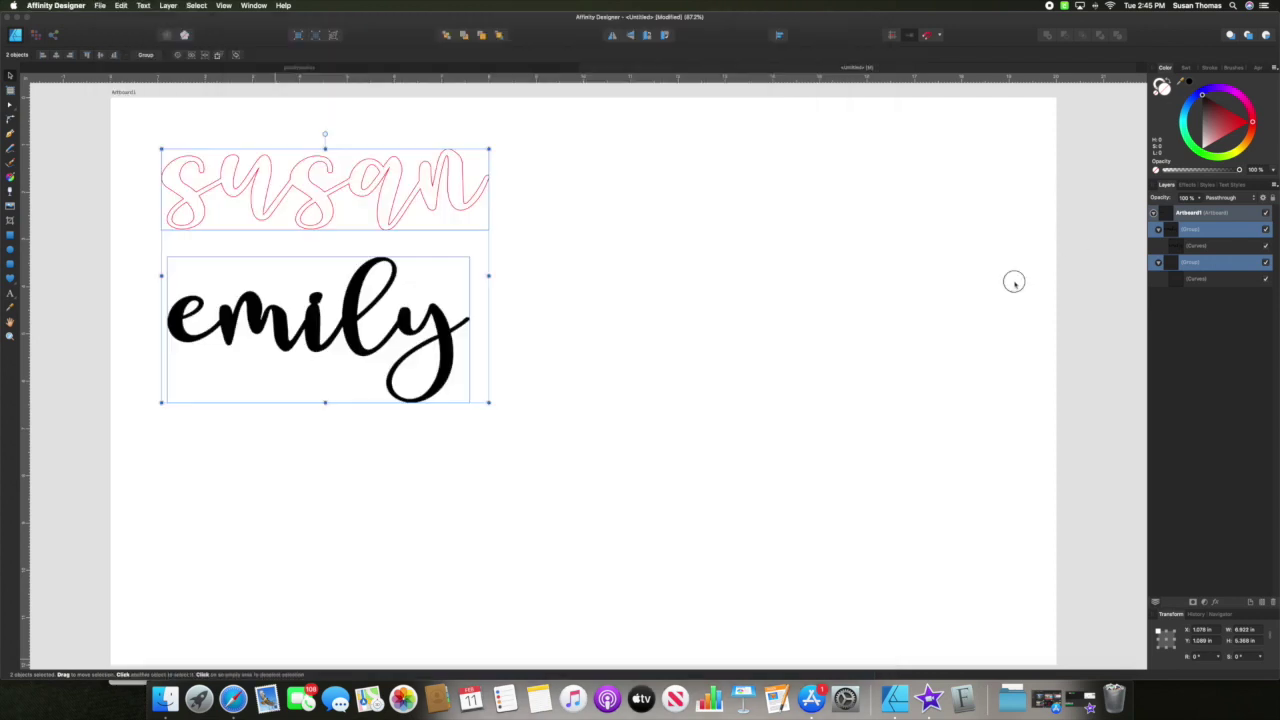
click(499, 235)
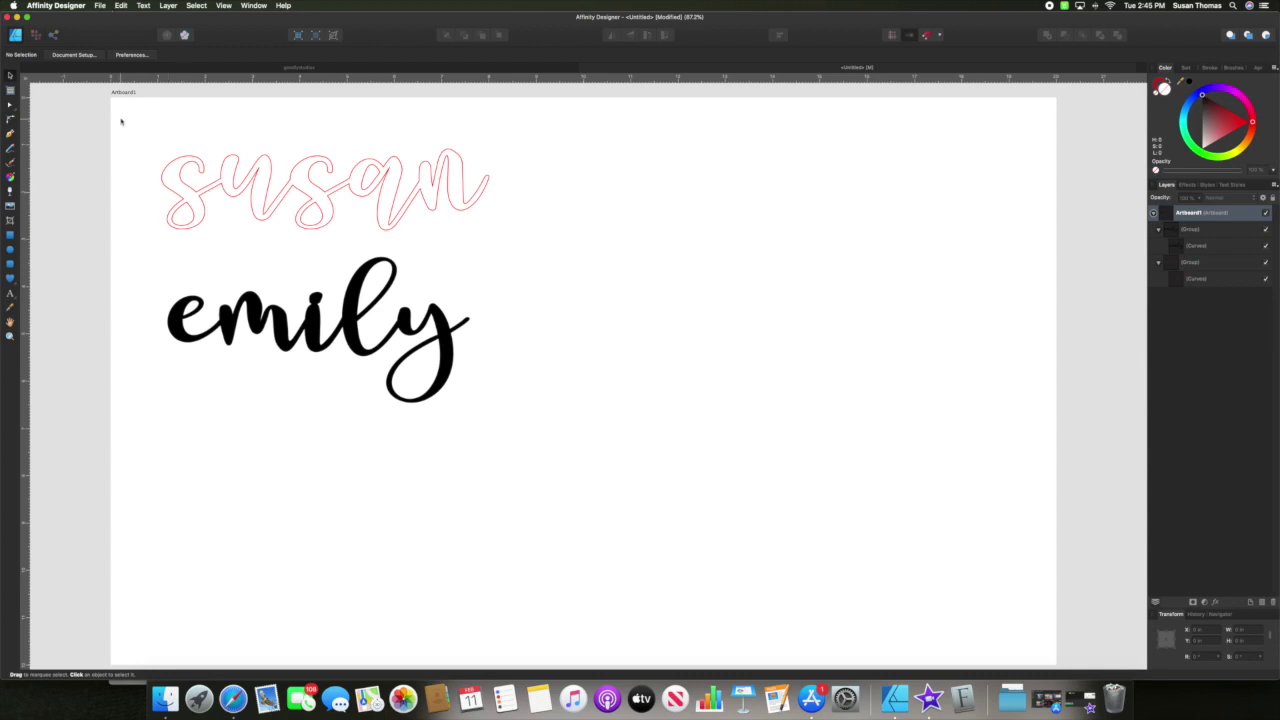
drag(121, 121, 586, 509)
Export the selection without background as a PDF named nametutorial
click(98, 6)
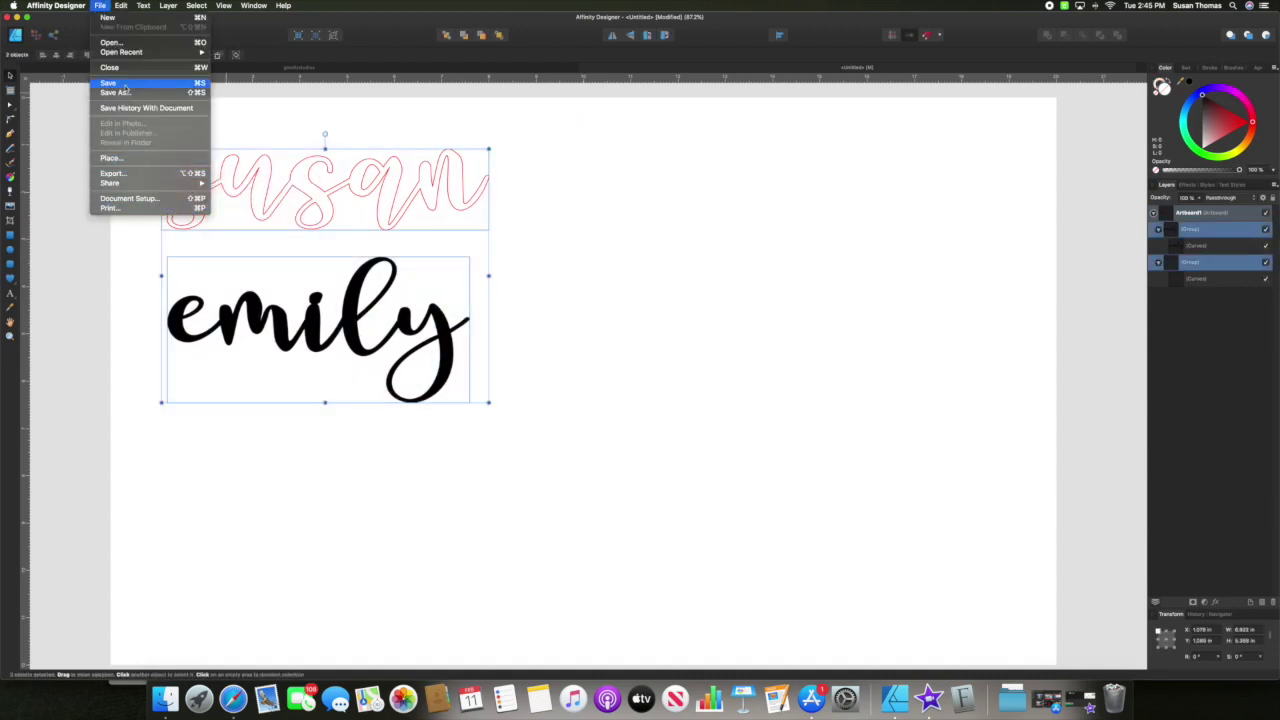
click(125, 174)
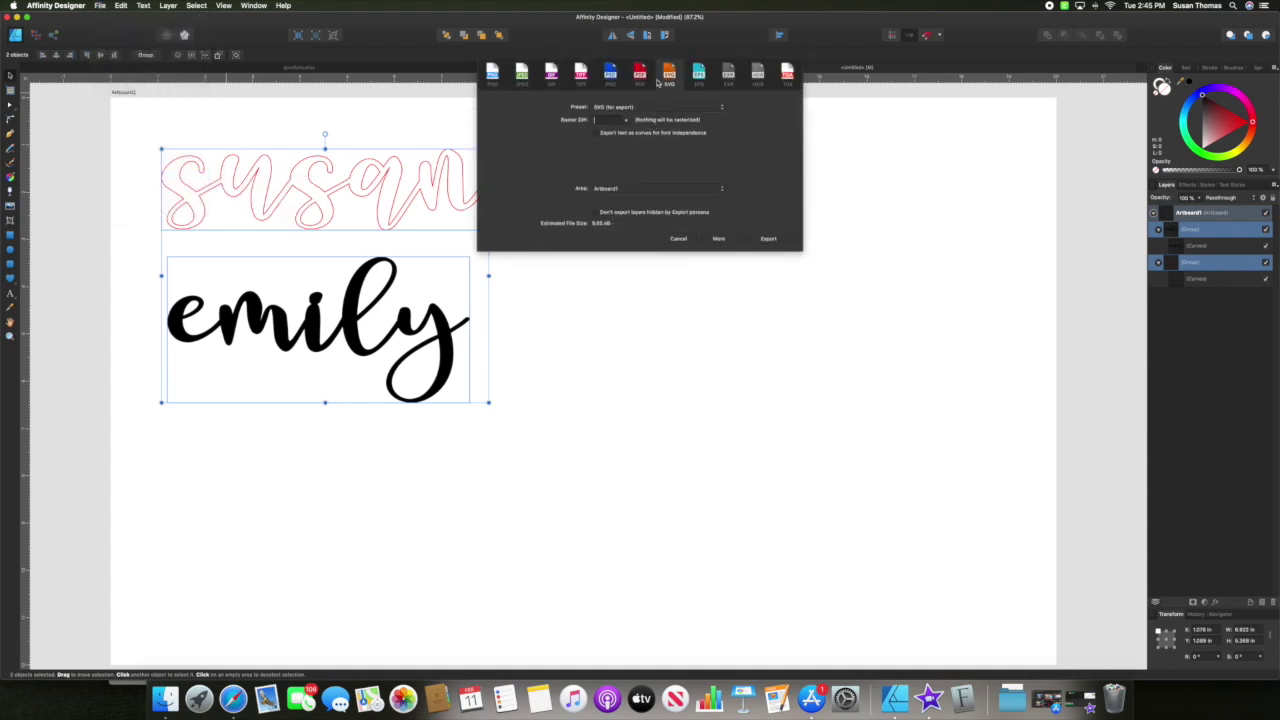
click(640, 73)
click(612, 170)
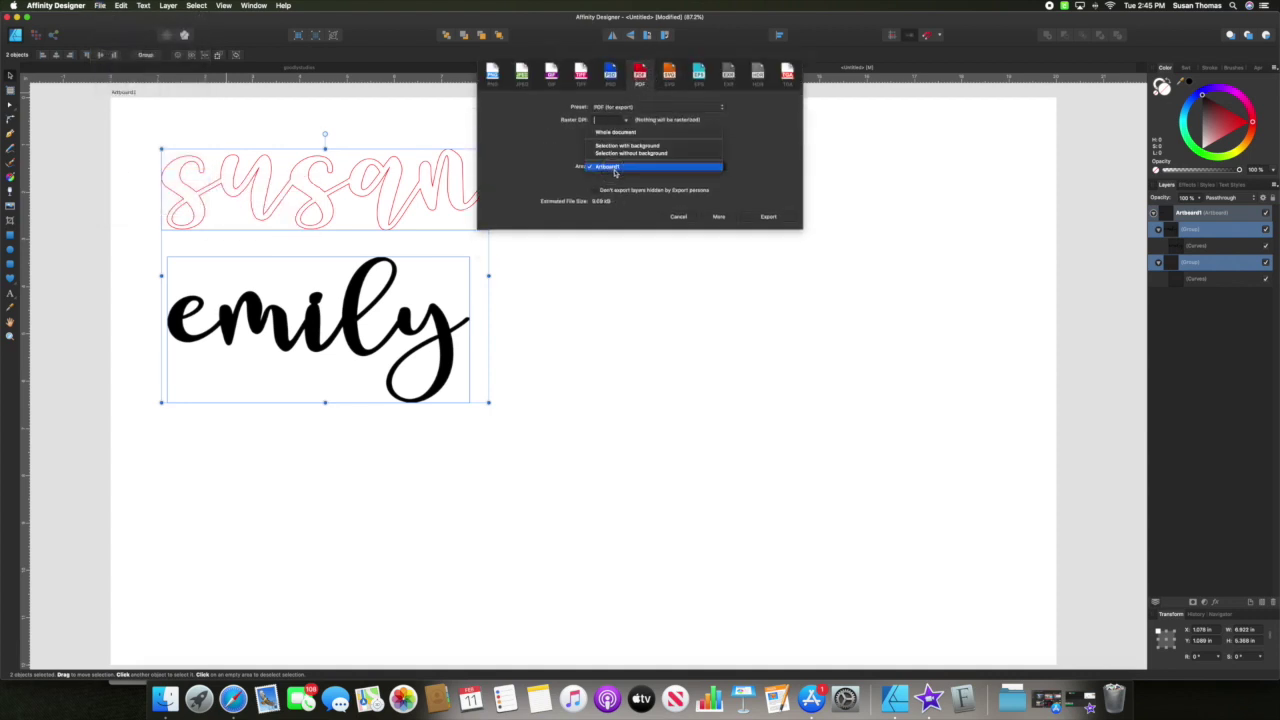
click(630, 156)
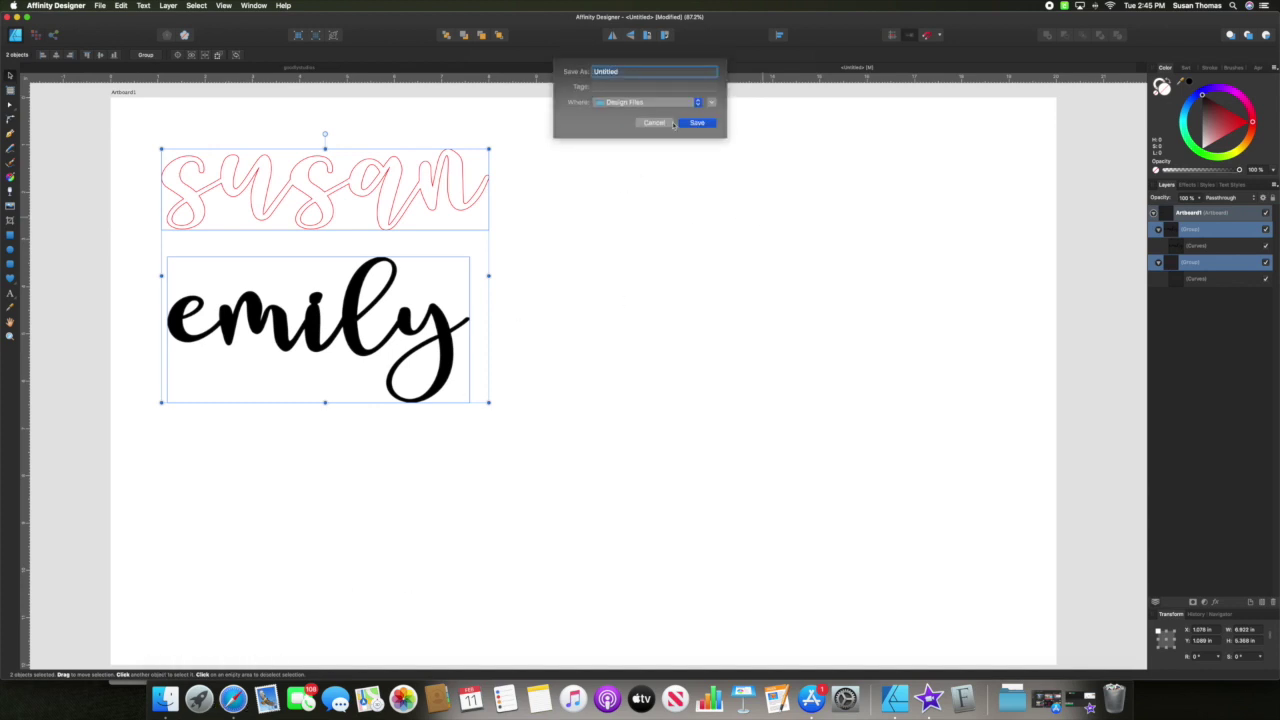
text(nametutoria)
click(710, 124)
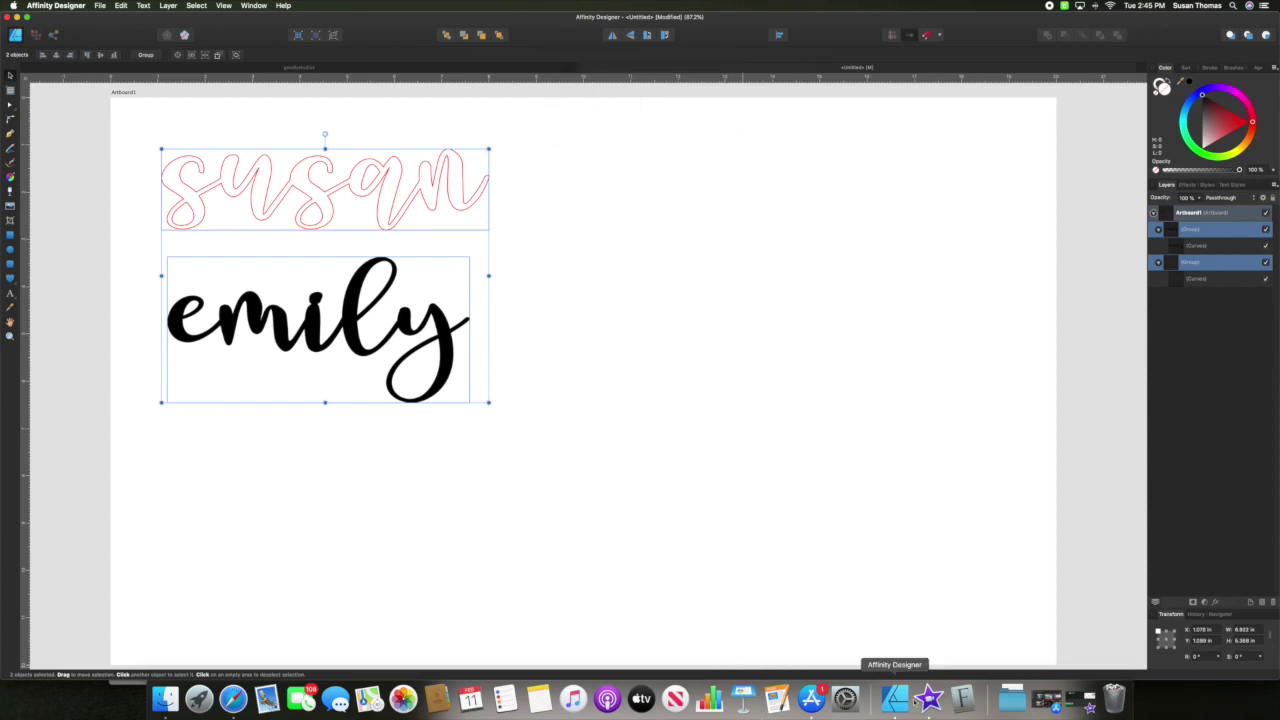
In Glowforge, delete the existing susan and emily artwork from the bed
click(233, 698)
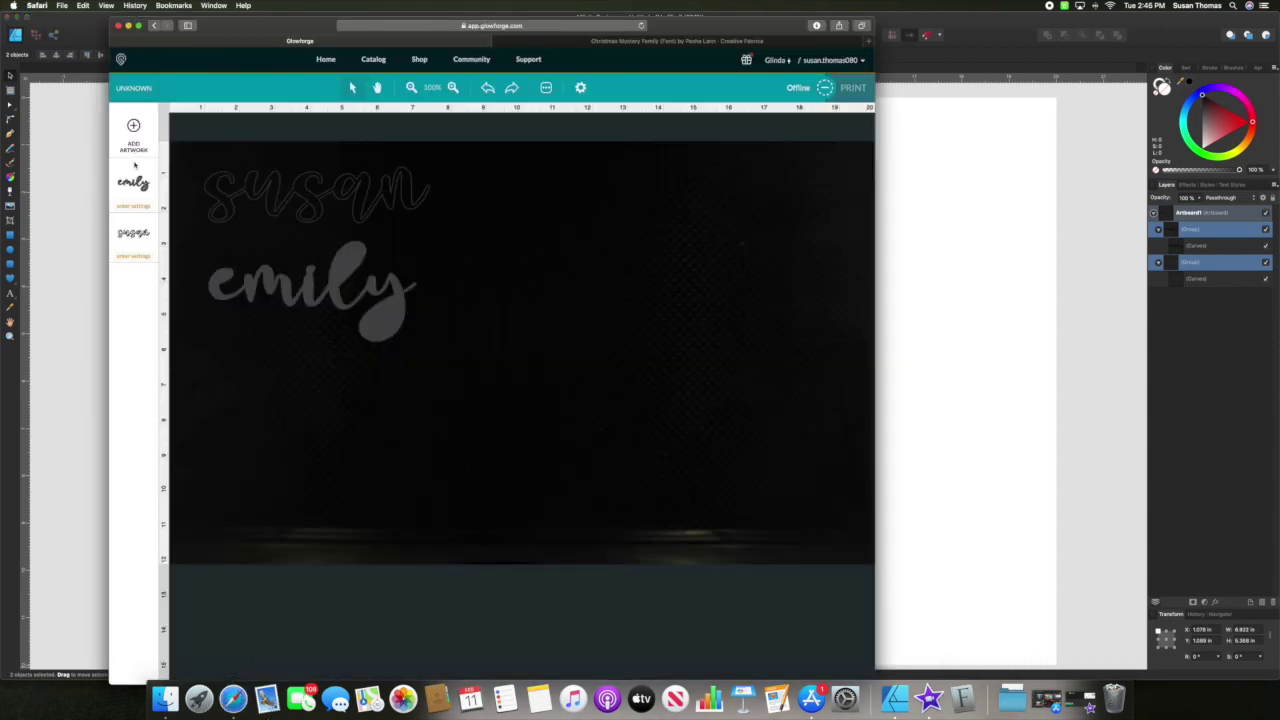
click(298, 212)
click(307, 310)
click(347, 285)
key(Delete)
click(329, 194)
key(Delete)
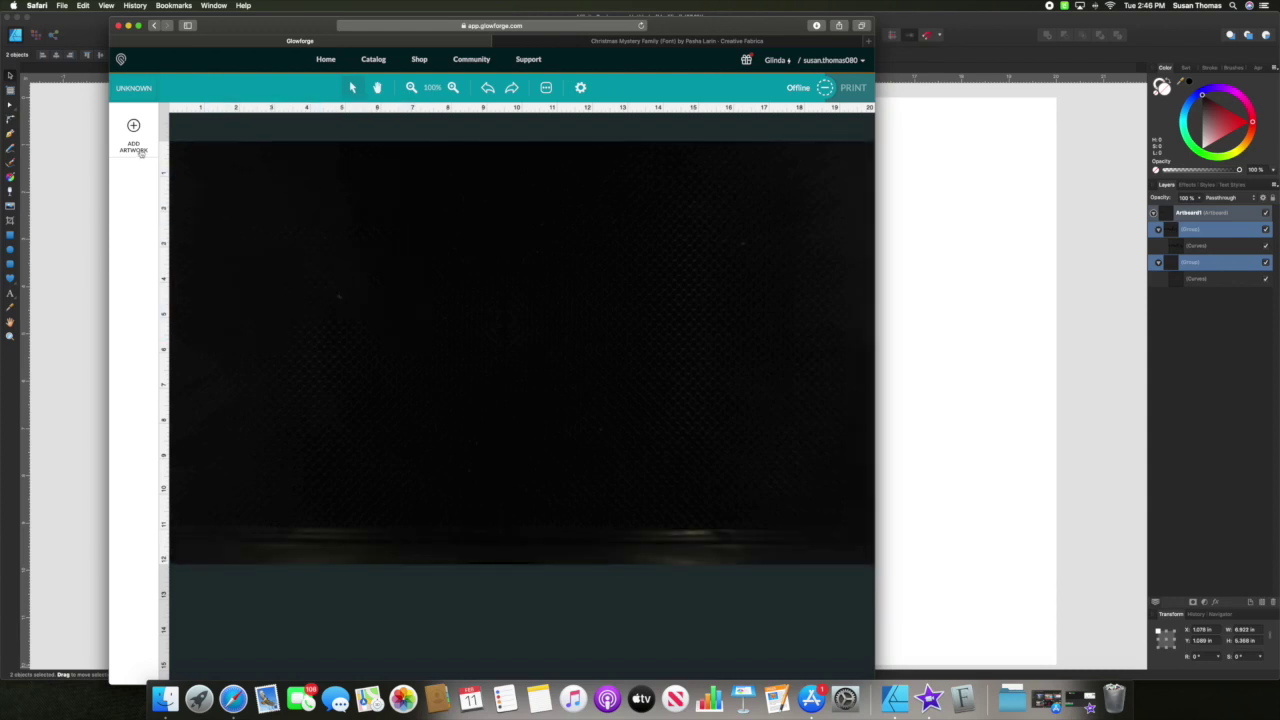
Upload nametutorial.pdf as new artwork
click(141, 152)
click(197, 147)
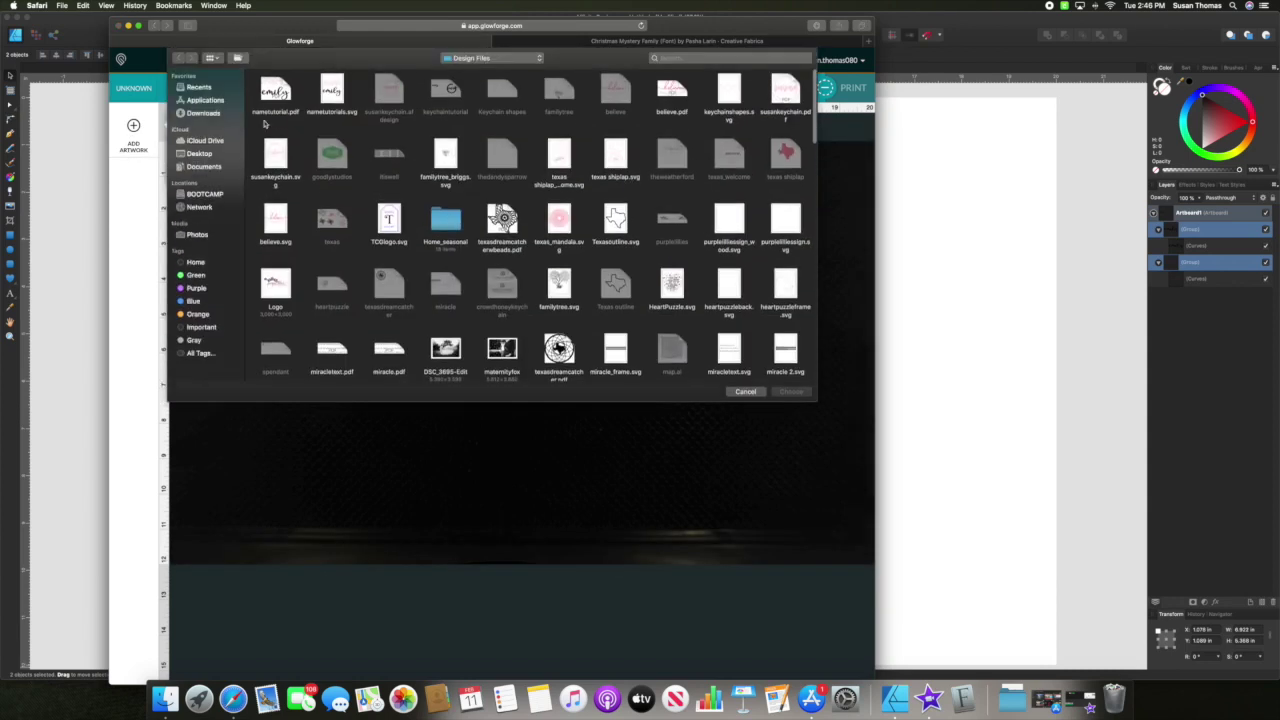
click(275, 92)
click(786, 391)
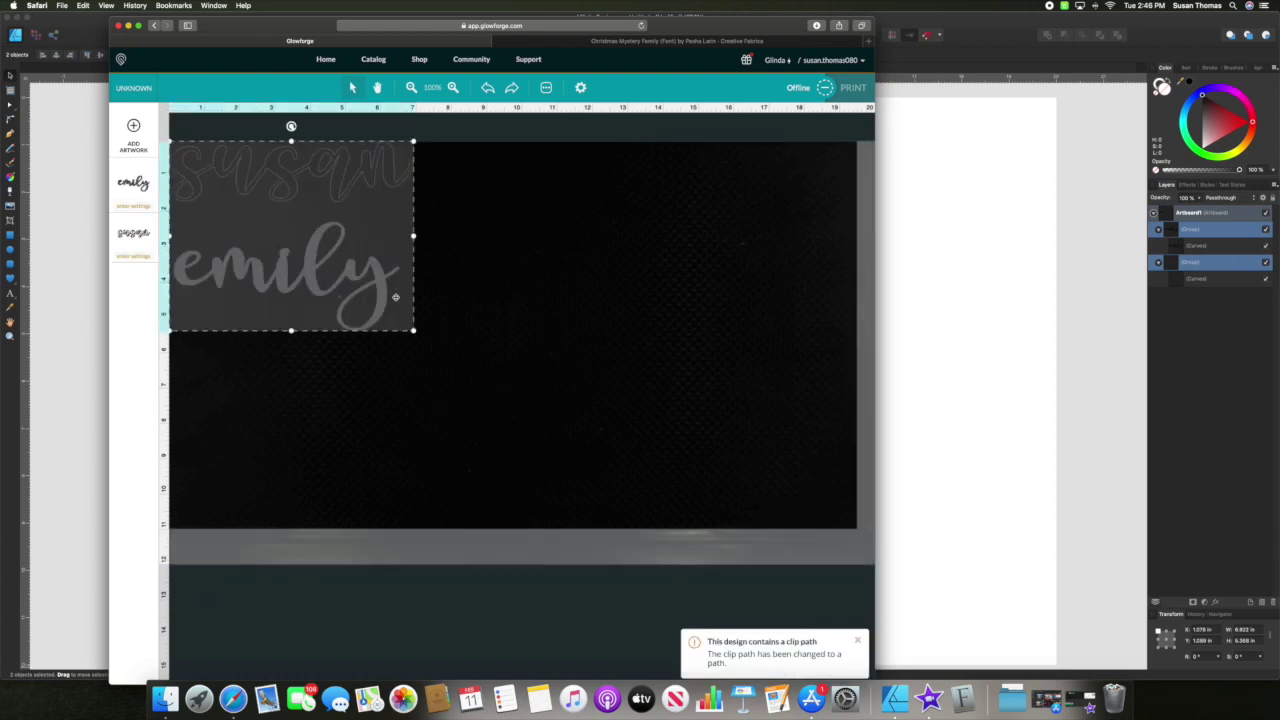
Shrink the PDF design slightly near the top-left and check its print settings
drag(298, 235, 318, 249)
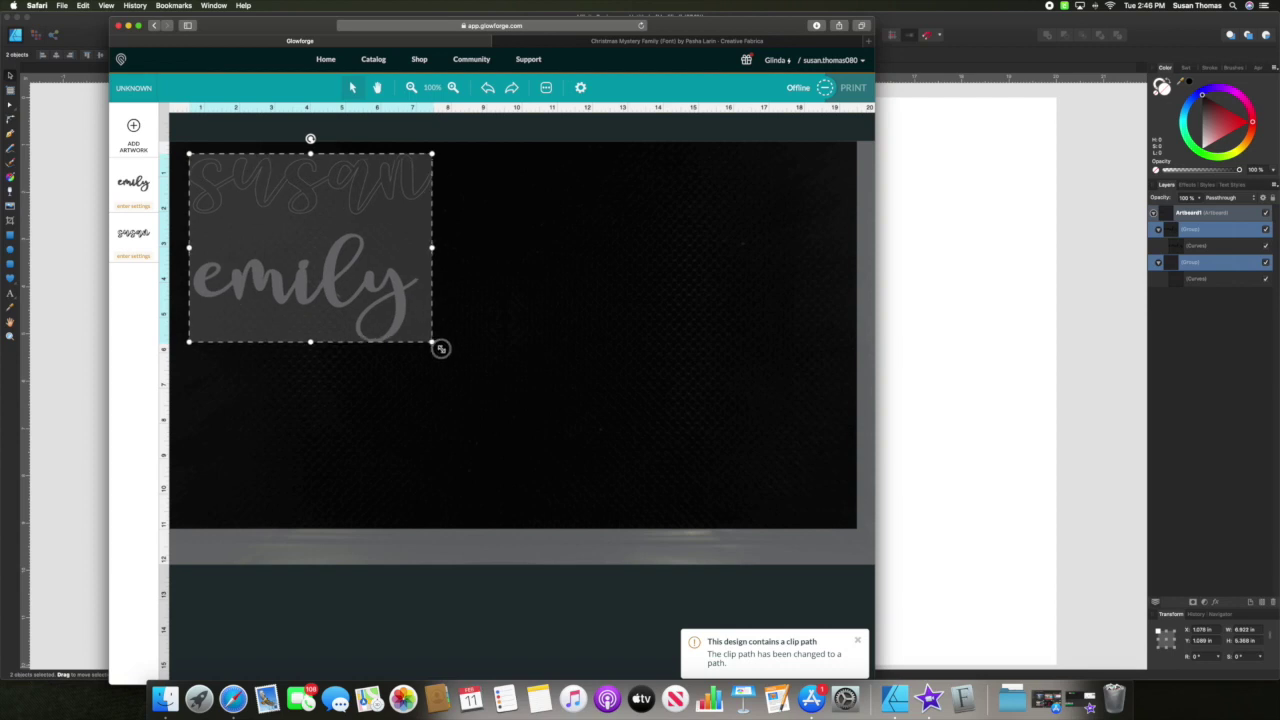
mouse_move(434, 344)
mouse_down()
mouse_move(540, 428)
mouse_move(379, 286)
mouse_up()
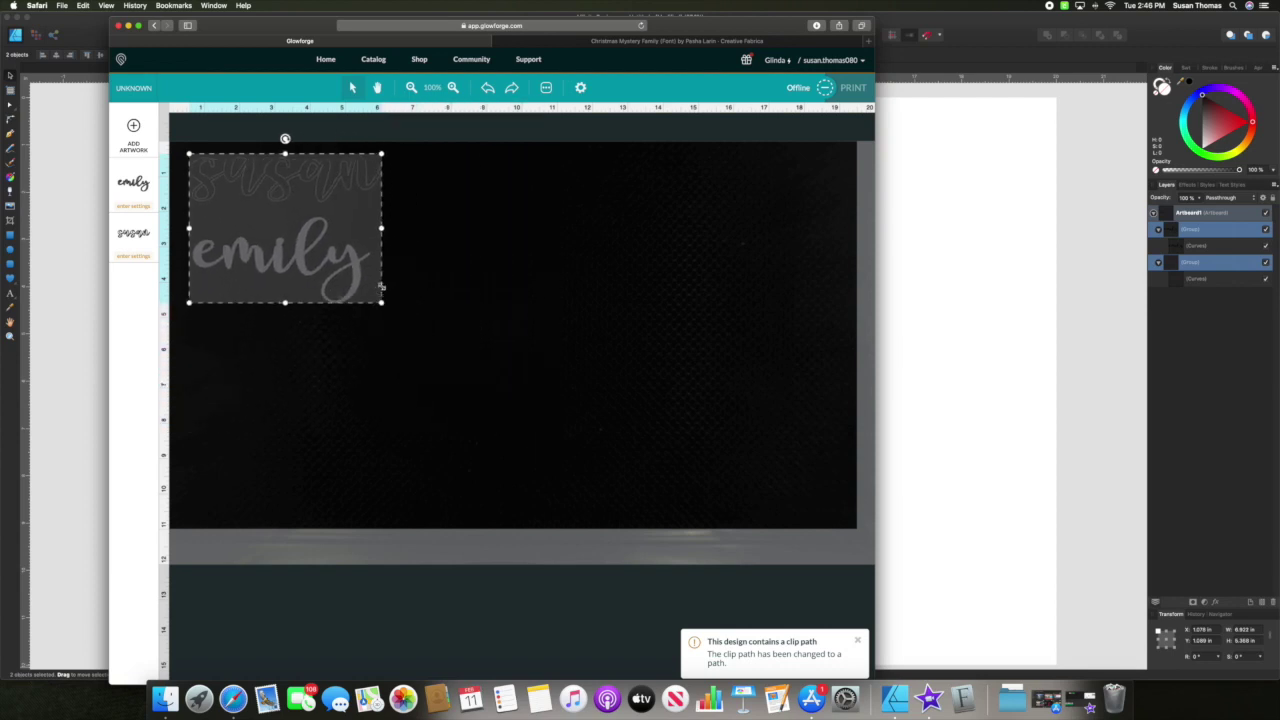
drag(295, 239, 310, 245)
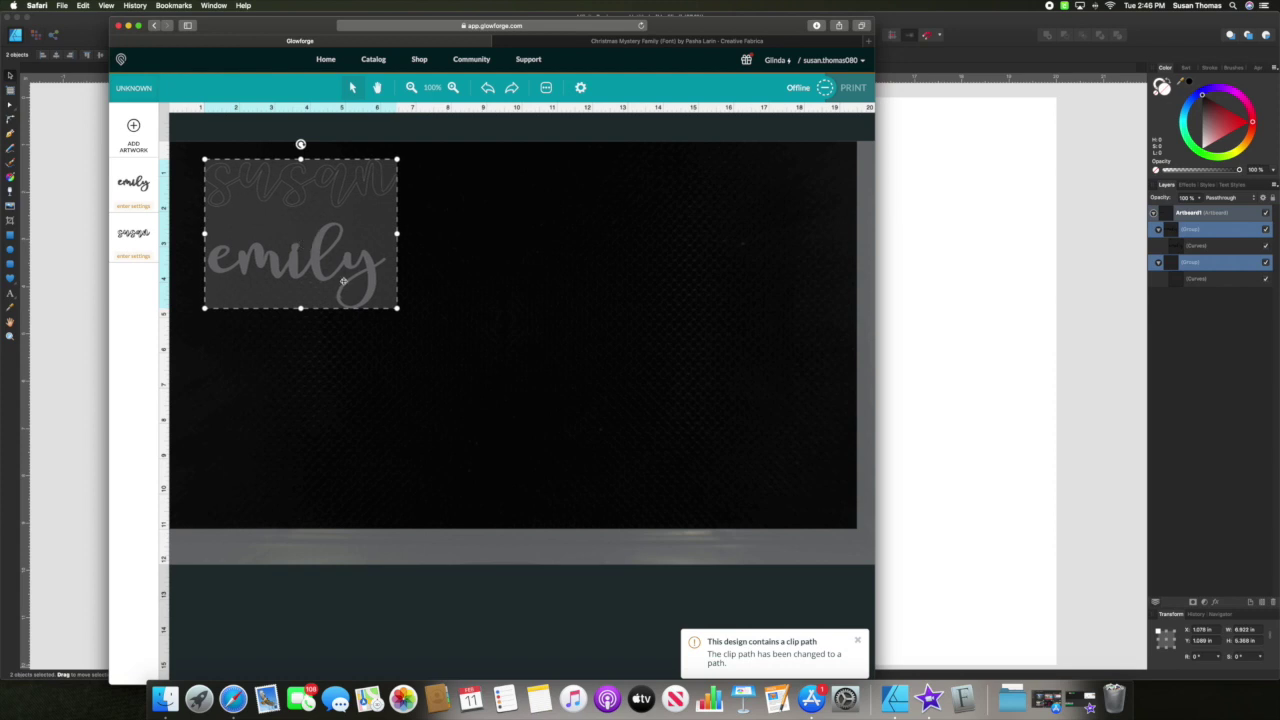
click(133, 186)
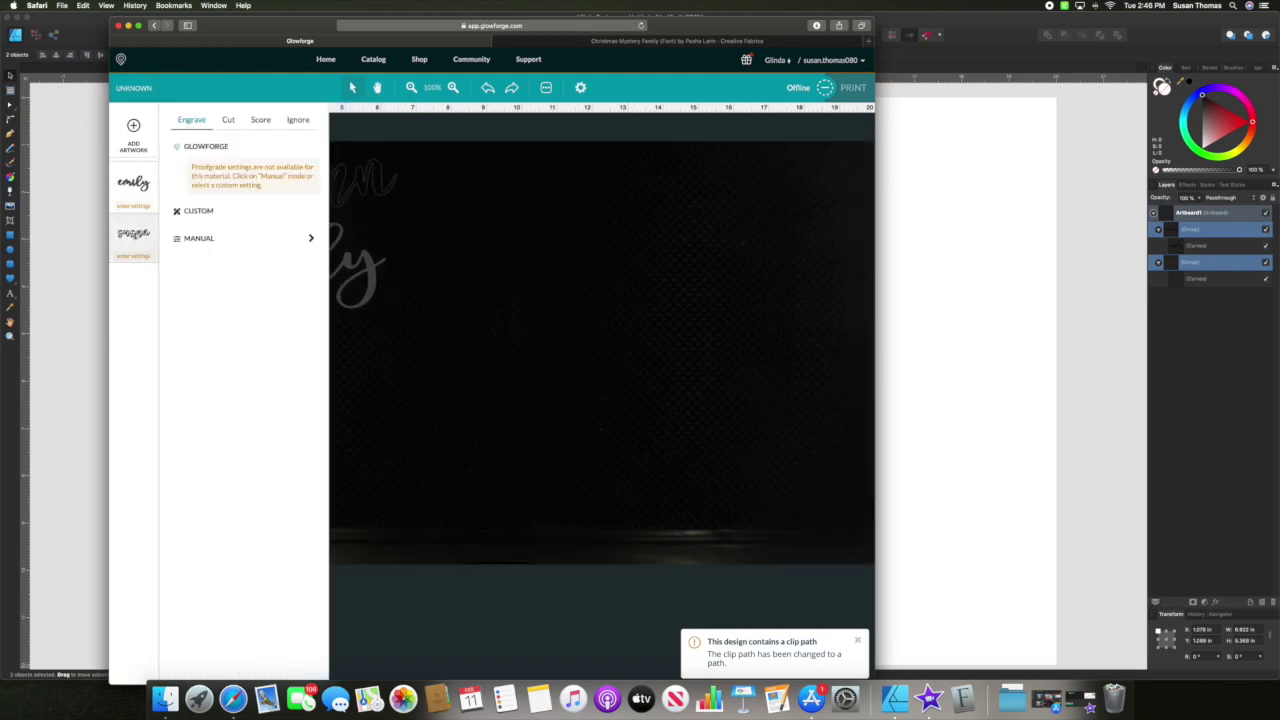
click(492, 309)
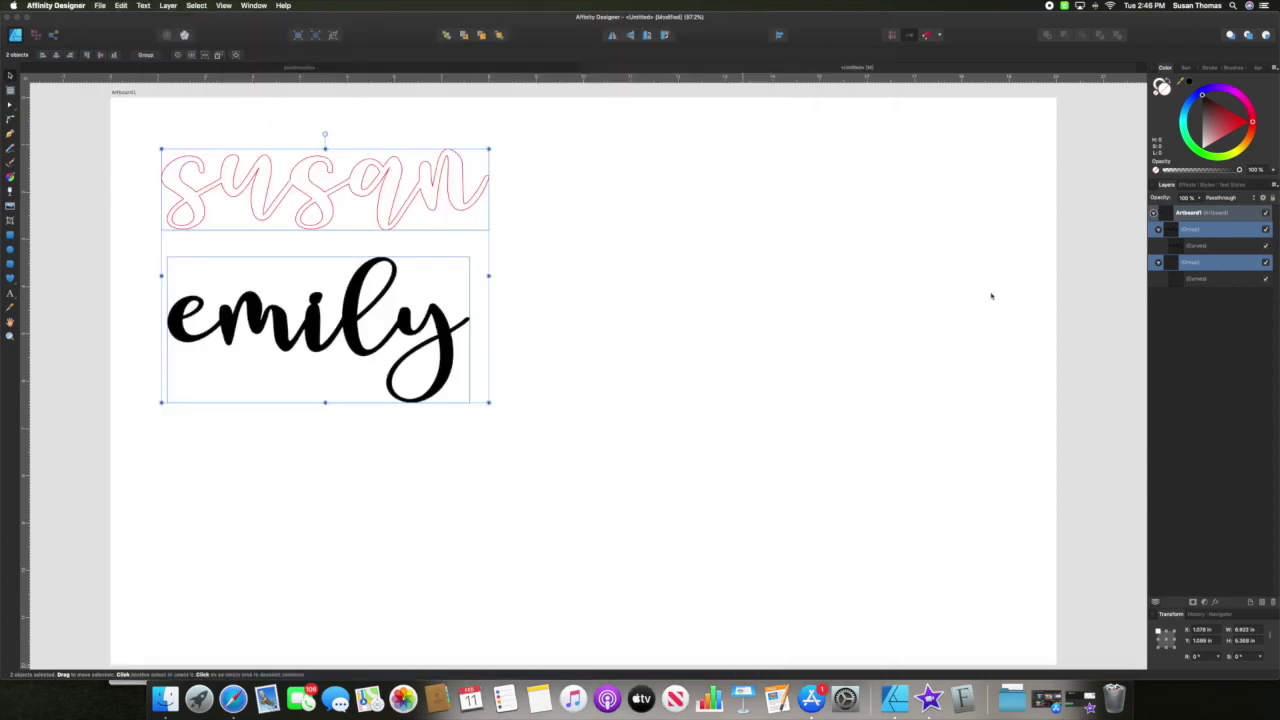
click(1048, 271)
click(991, 294)
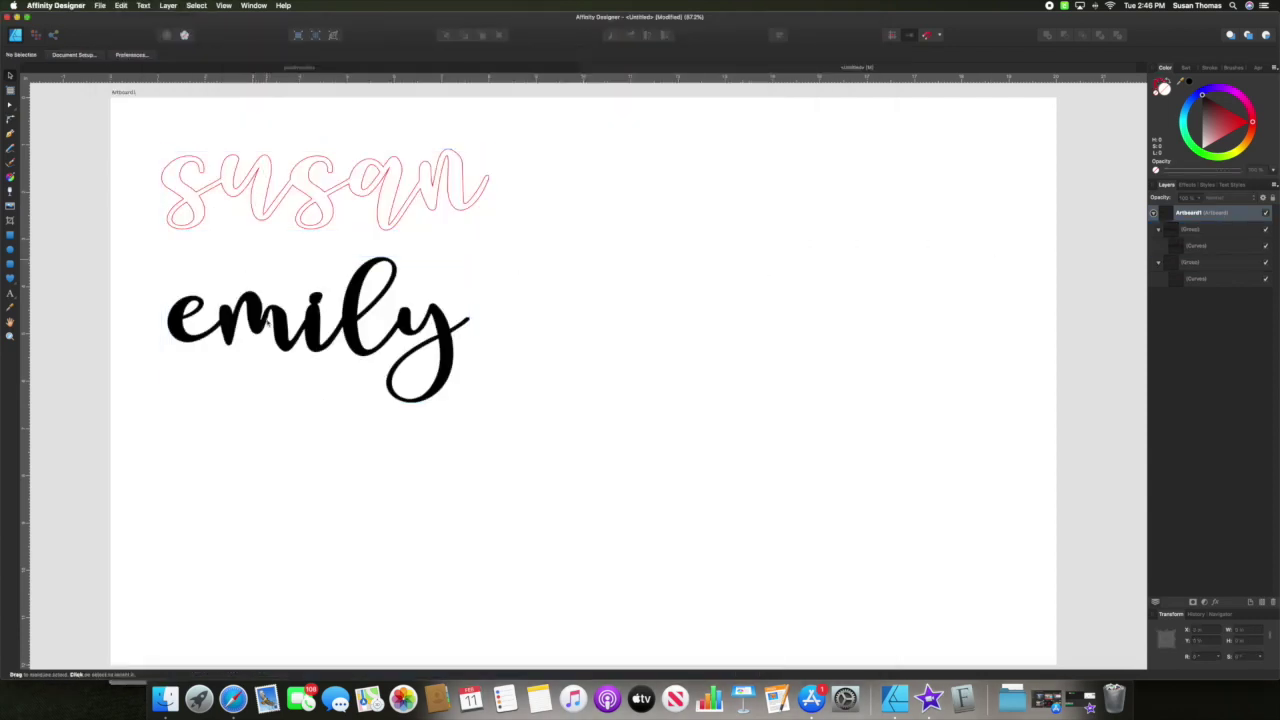
Select the susan outline group in Affinity Designer
click(278, 334)
click(240, 164)
click(35, 35)
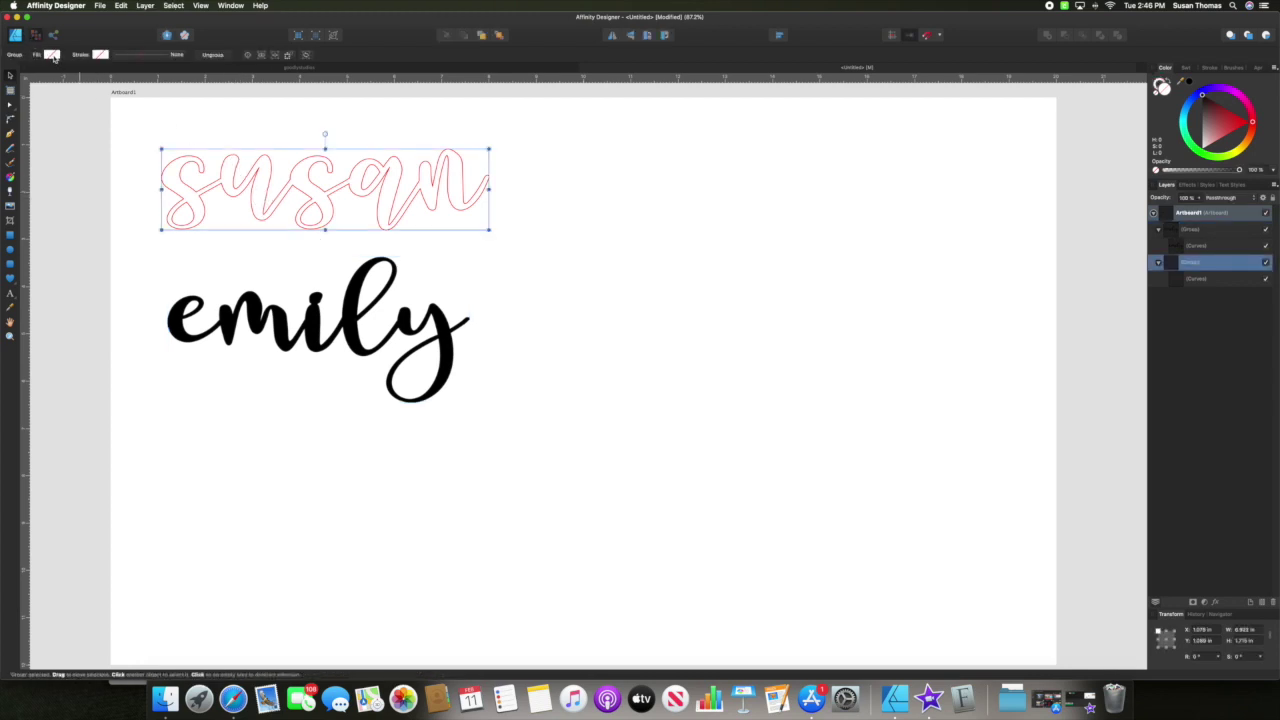
click(52, 55)
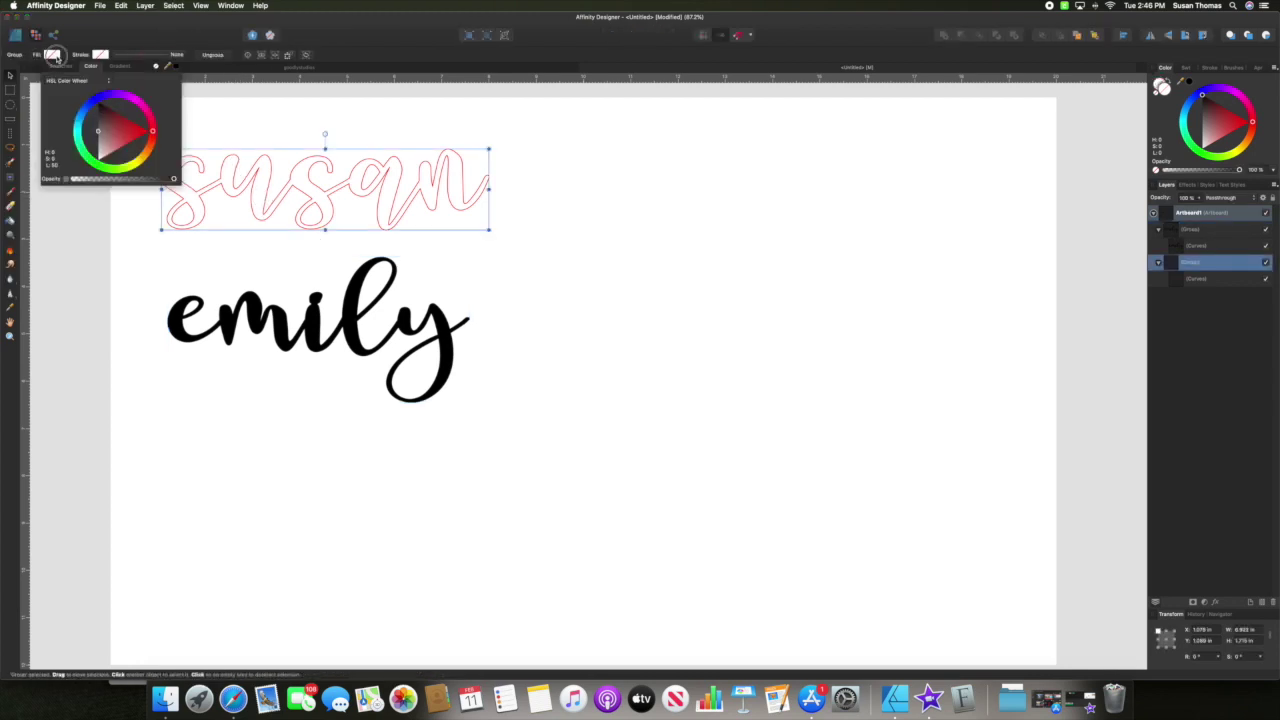
click(57, 57)
click(17, 38)
Fill susan with black from the Swatches, then marquee-select both names
click(48, 56)
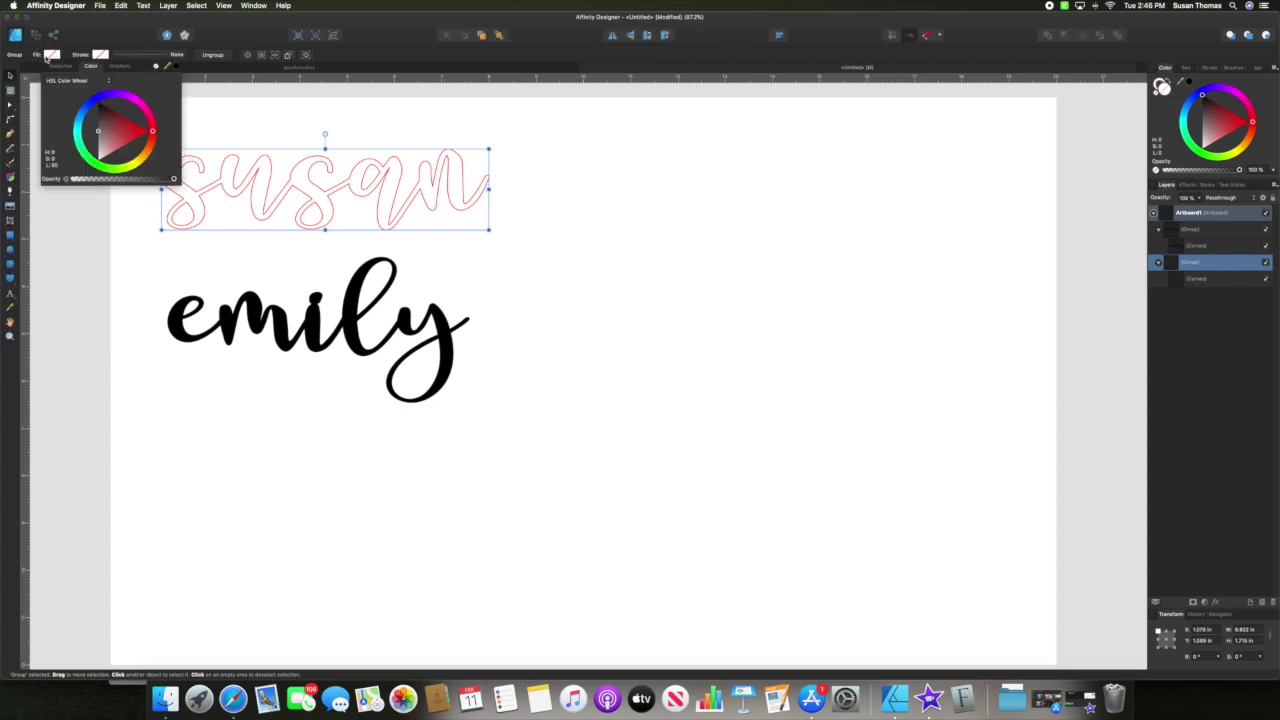
click(59, 65)
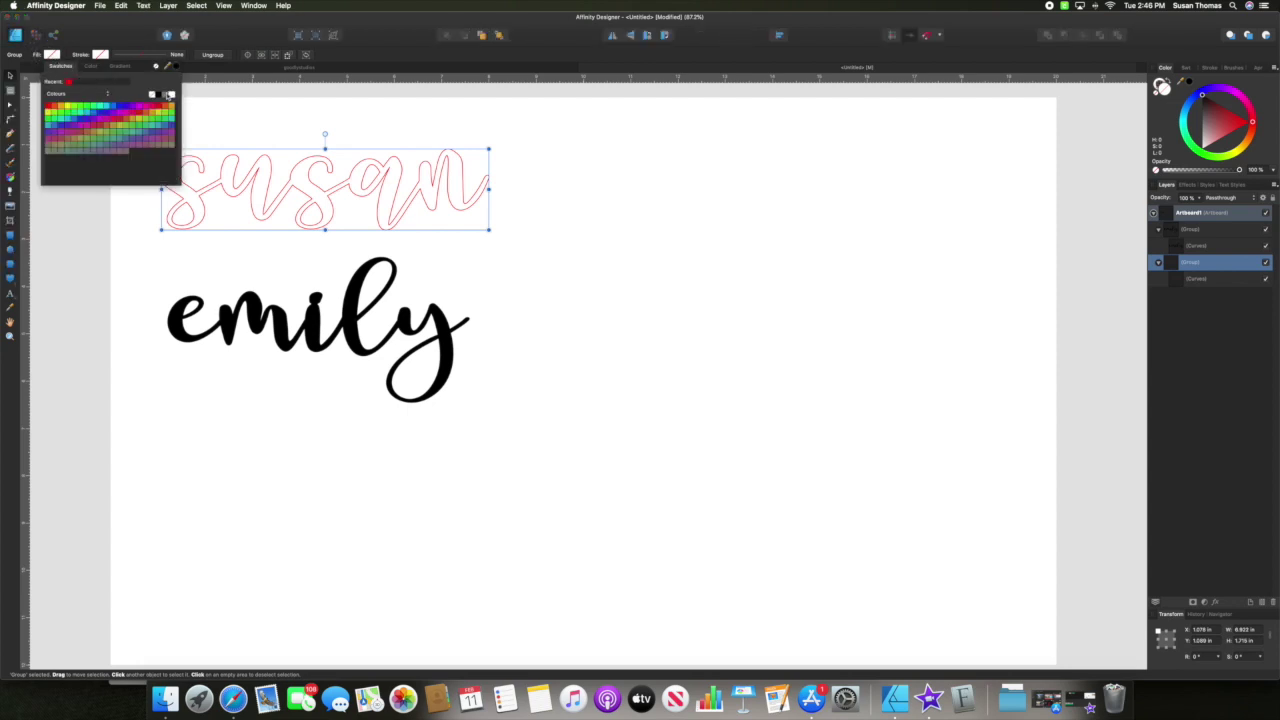
click(162, 96)
click(106, 60)
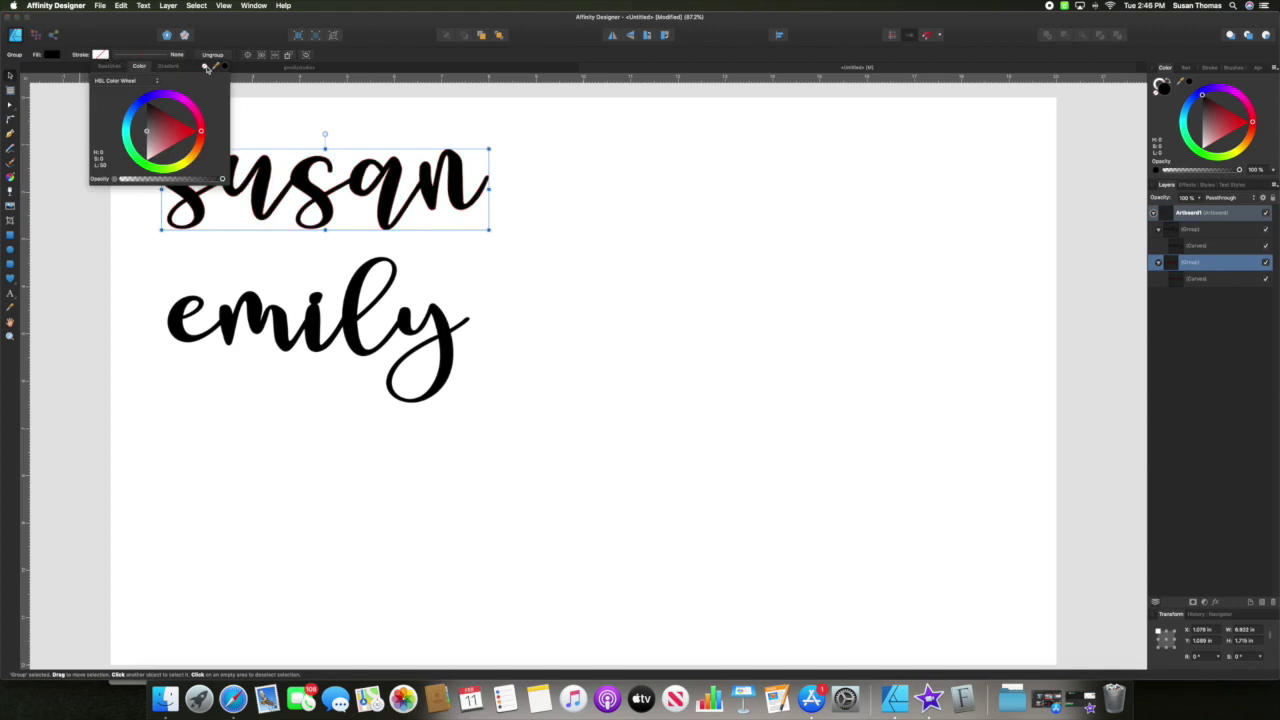
click(381, 114)
mouse_move(117, 122)
mouse_down()
mouse_move(340, 362)
mouse_move(594, 486)
mouse_up()
Export the selection without background as PDF nametutorial2 into Design Files
click(100, 5)
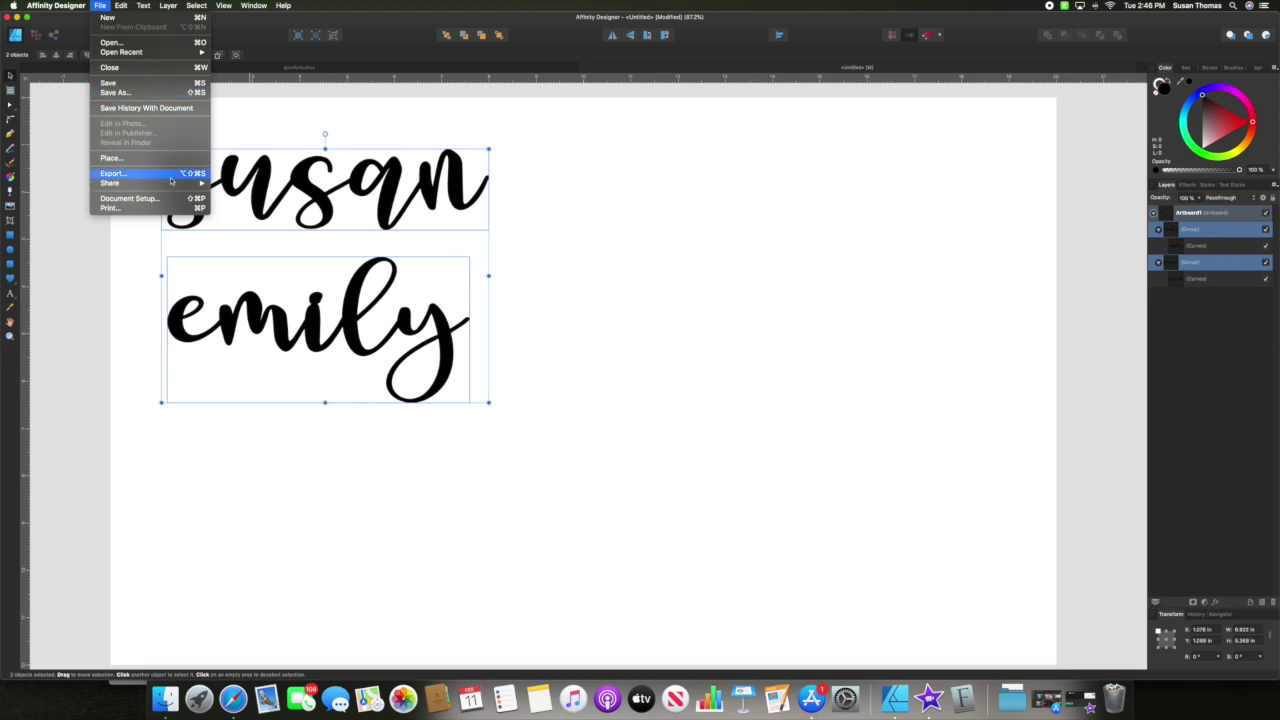
click(120, 173)
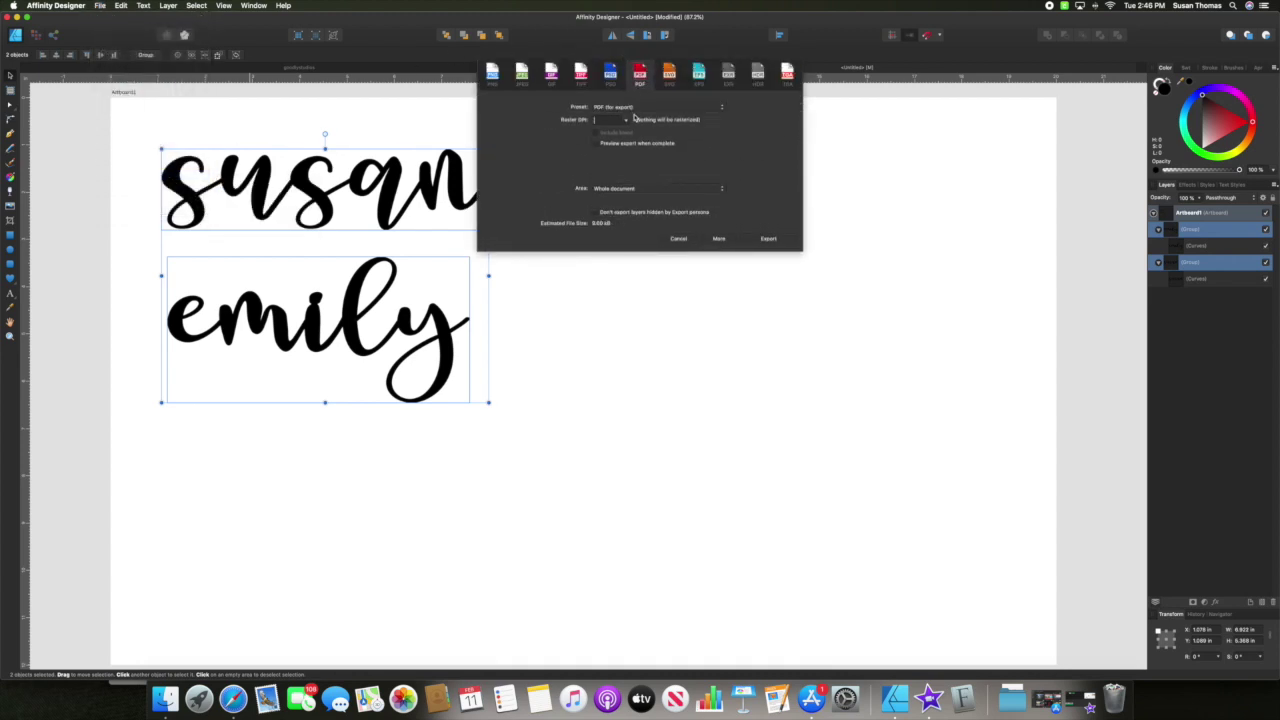
click(640, 188)
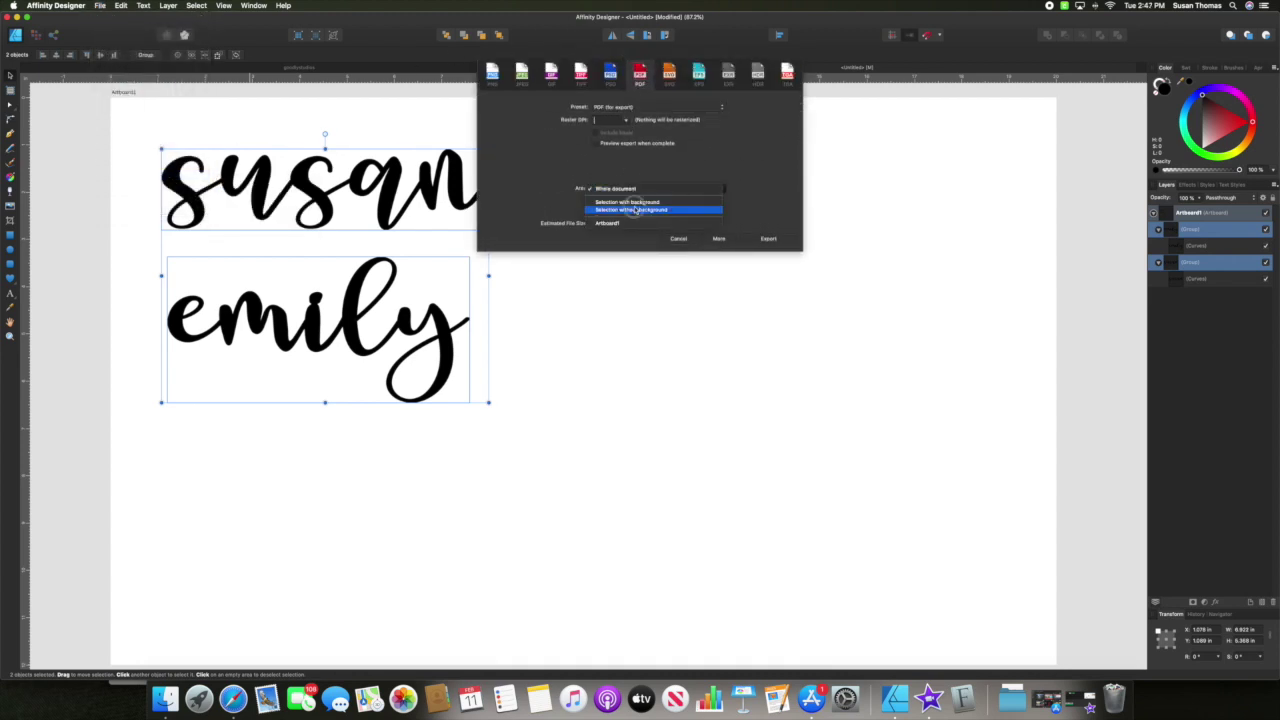
click(640, 211)
click(784, 241)
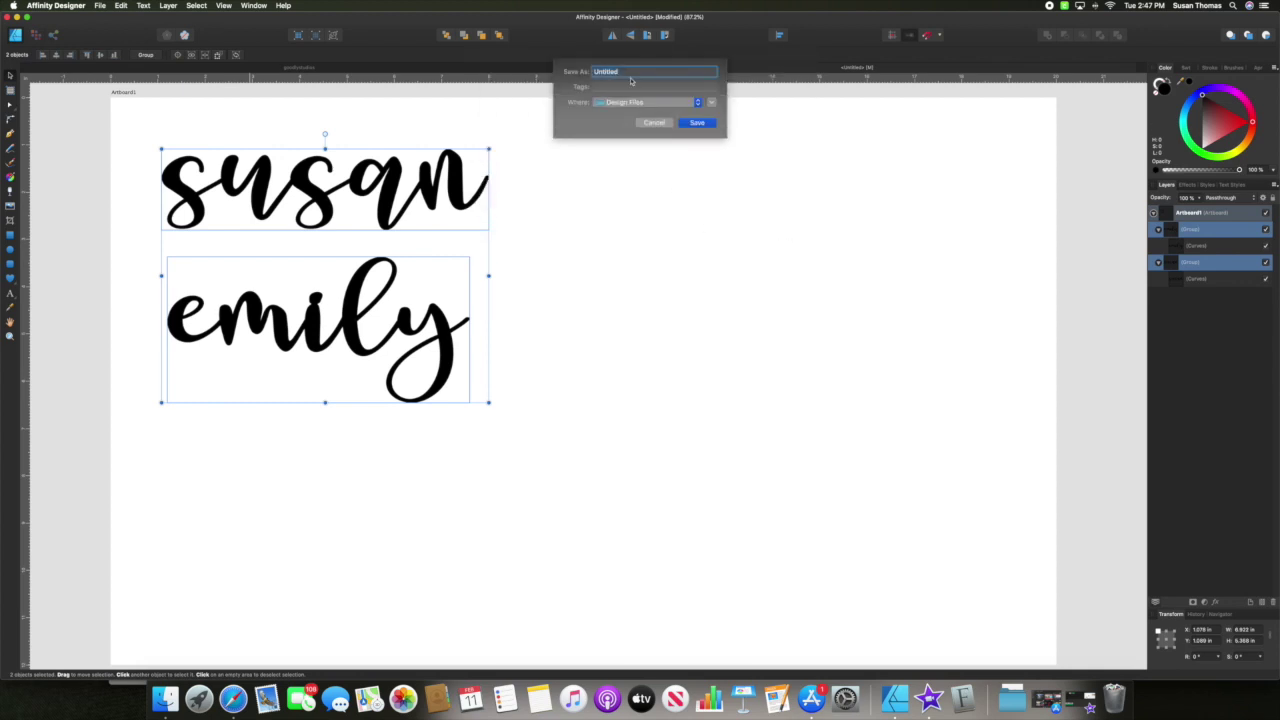
text(nametutorial2)
click(712, 121)
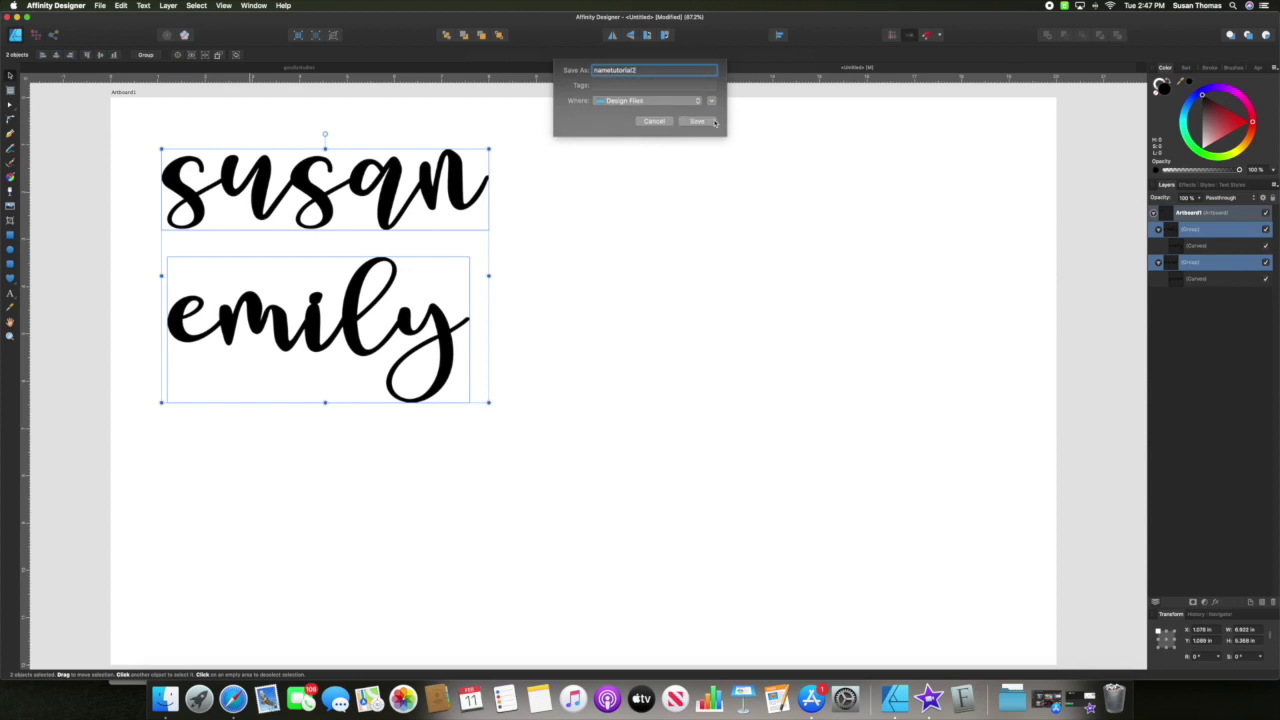
click(233, 698)
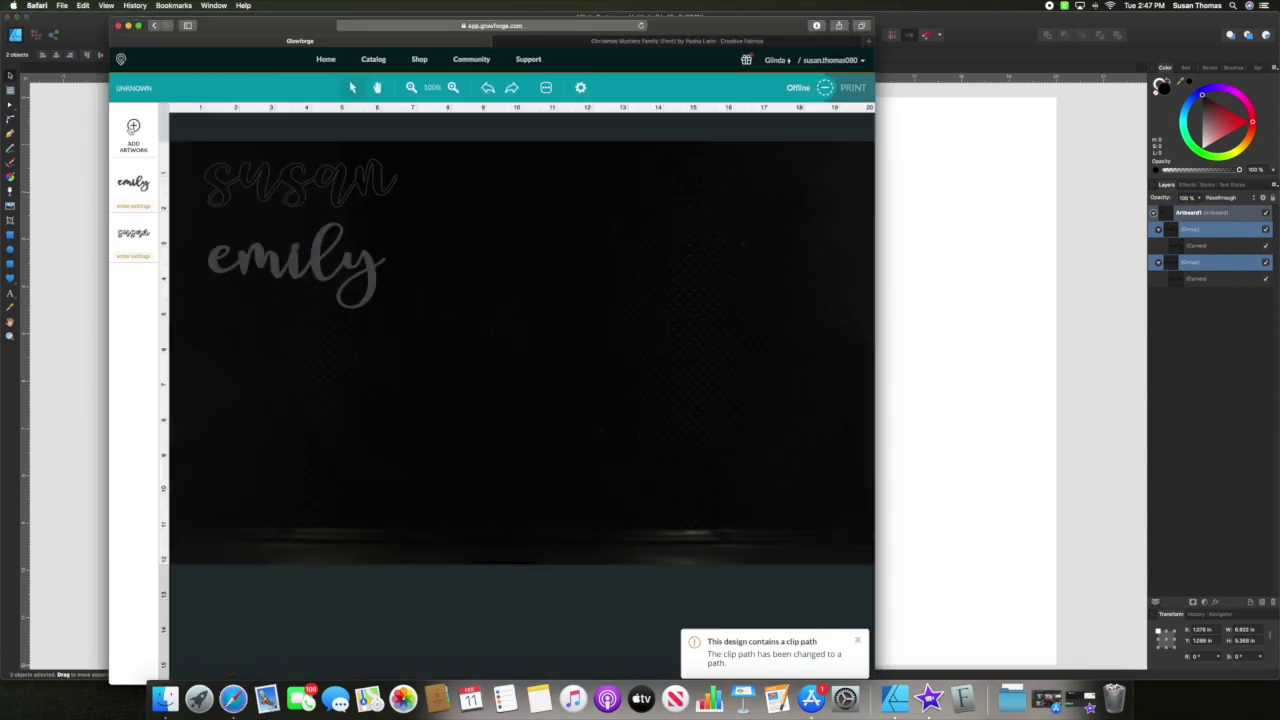
Upload nametutorial2.pdf and move it to the centre-right of the bed
click(133, 128)
click(195, 153)
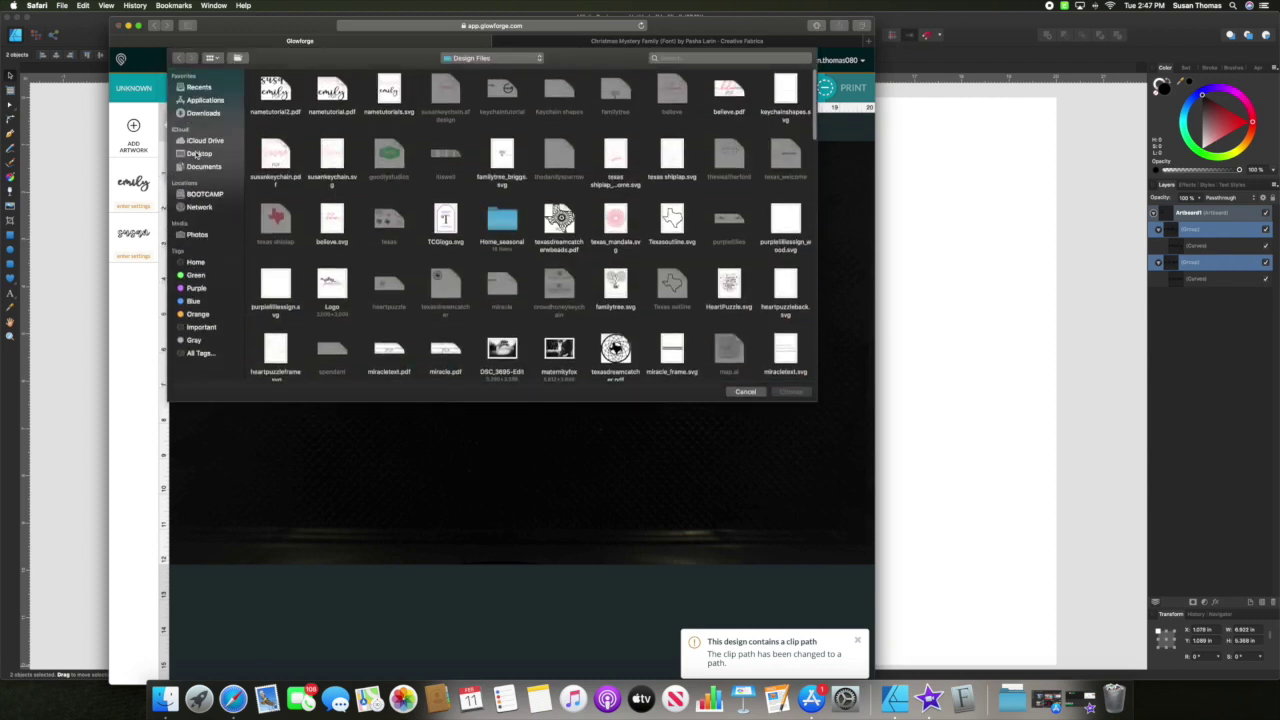
click(275, 92)
click(790, 391)
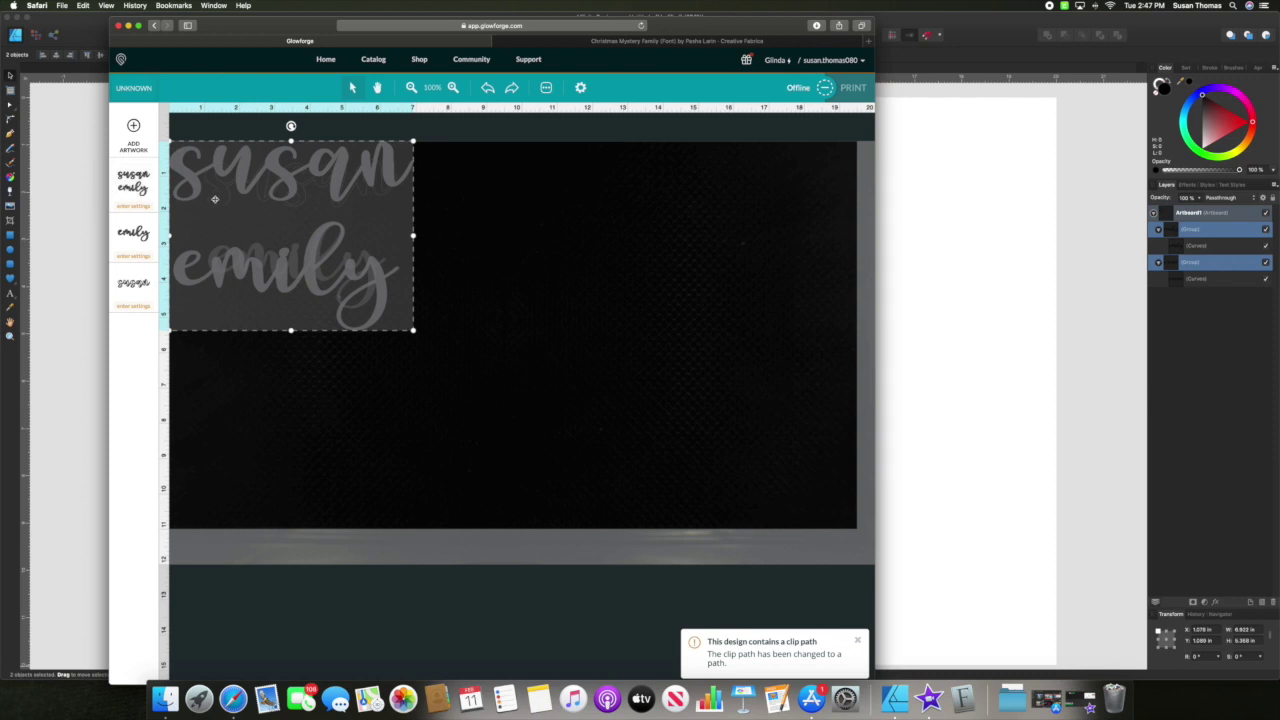
drag(207, 190, 503, 235)
click(461, 397)
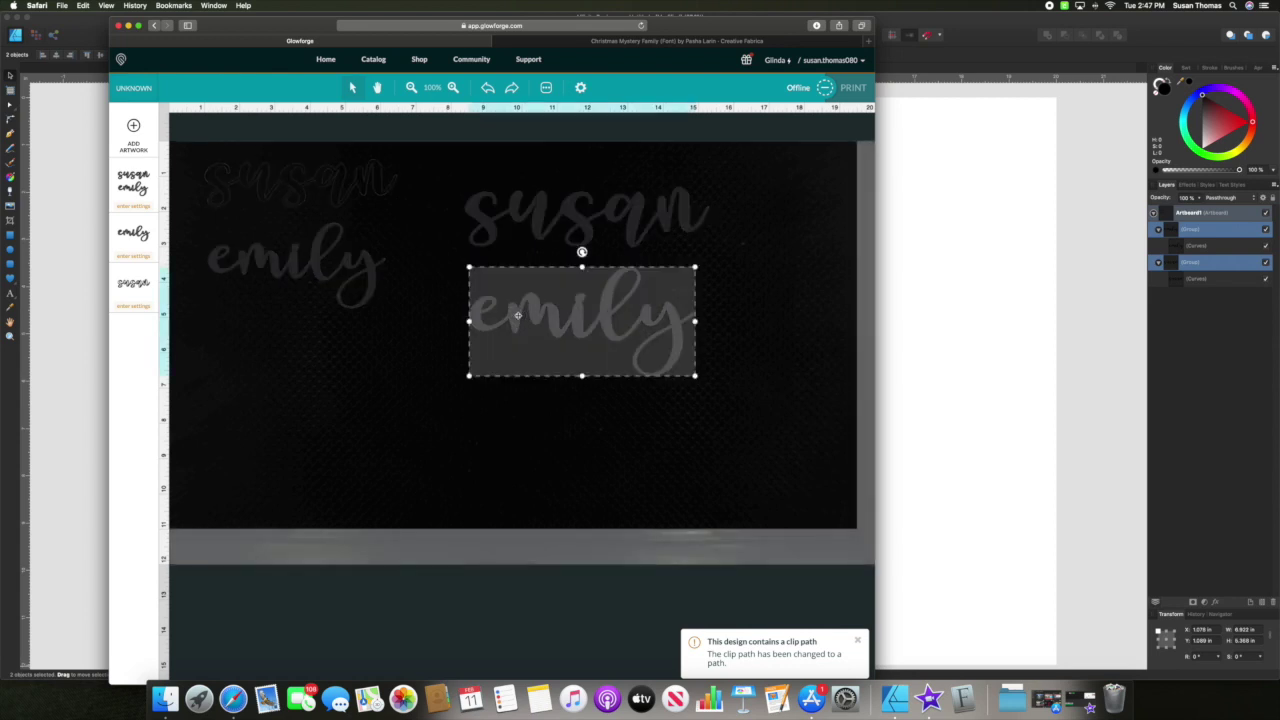
Drag the emily and susan lettering down and view the design's Engrave settings
drag(525, 320, 530, 364)
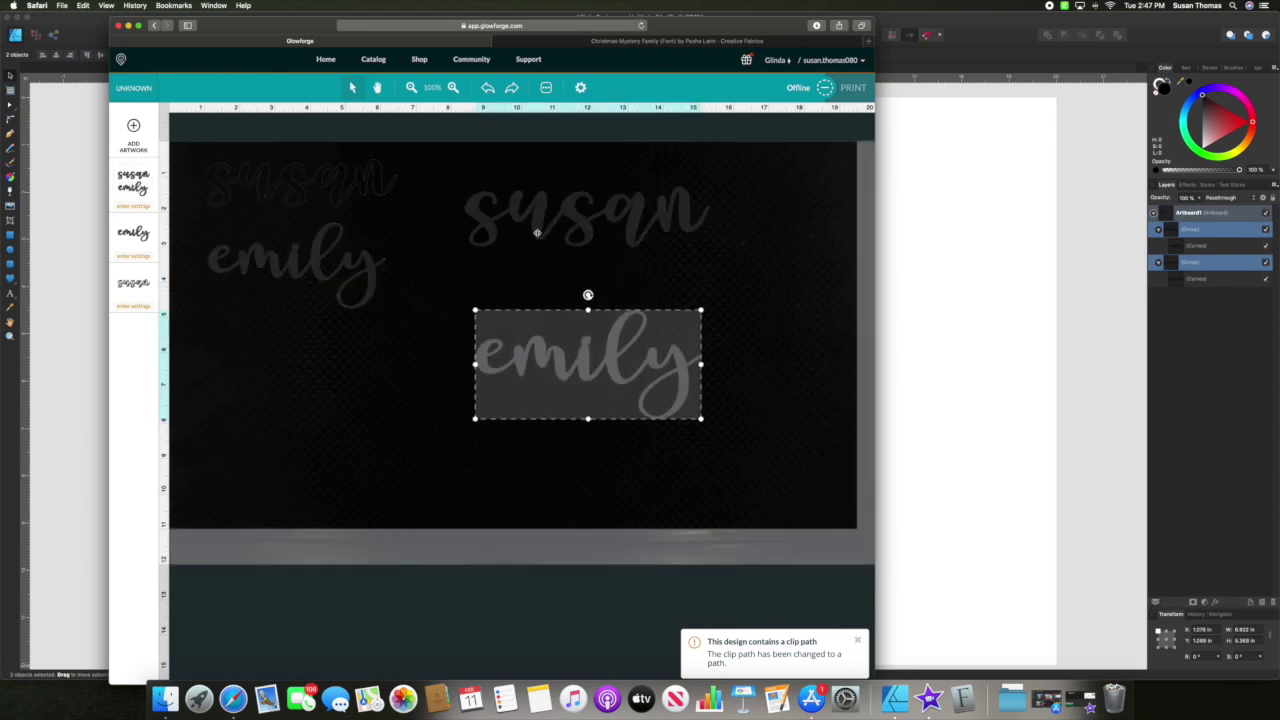
drag(588, 215, 598, 263)
click(133, 183)
click(201, 125)
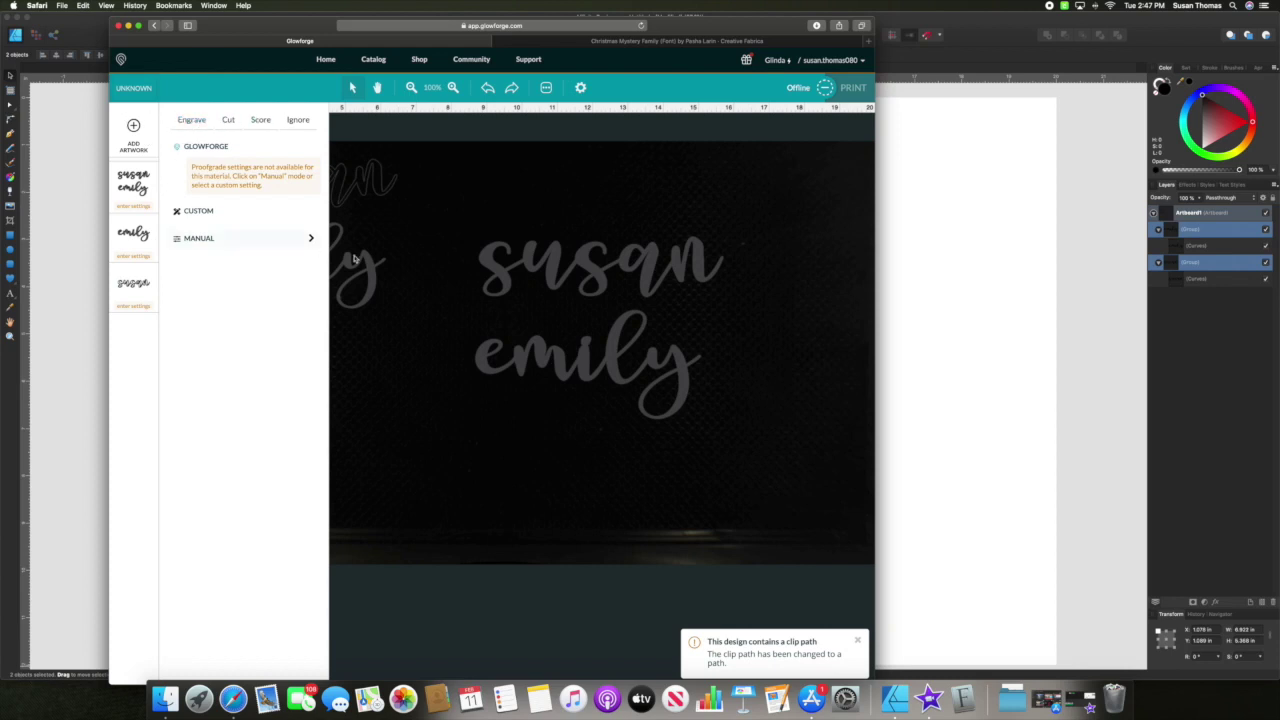
Close the settings panel and drag susan up, with emily moved up beneath it
click(422, 330)
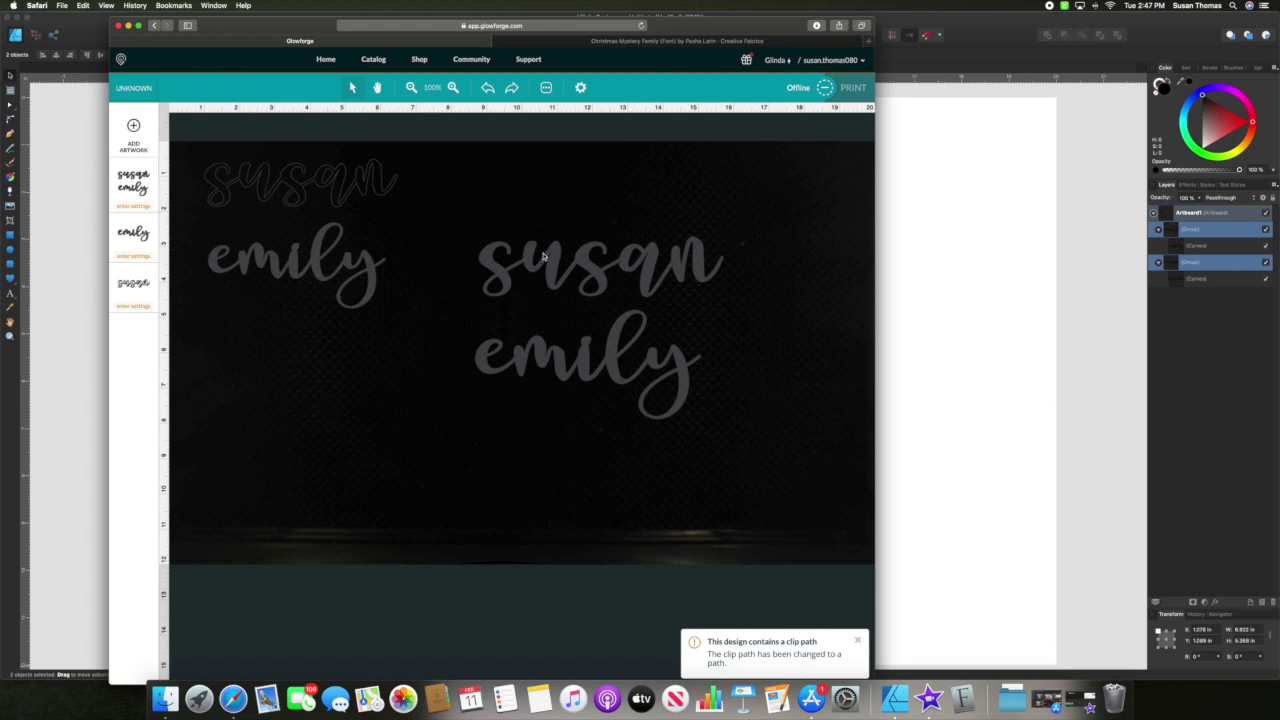
drag(543, 257, 545, 212)
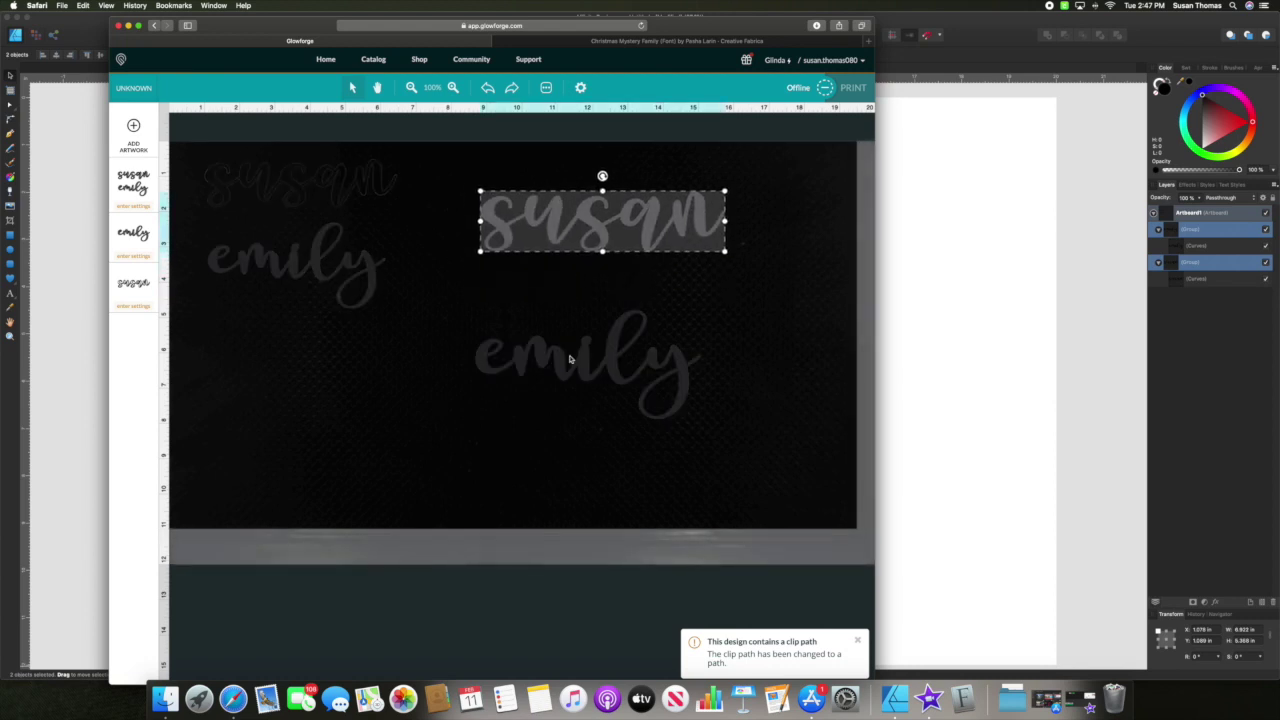
drag(570, 359, 568, 317)
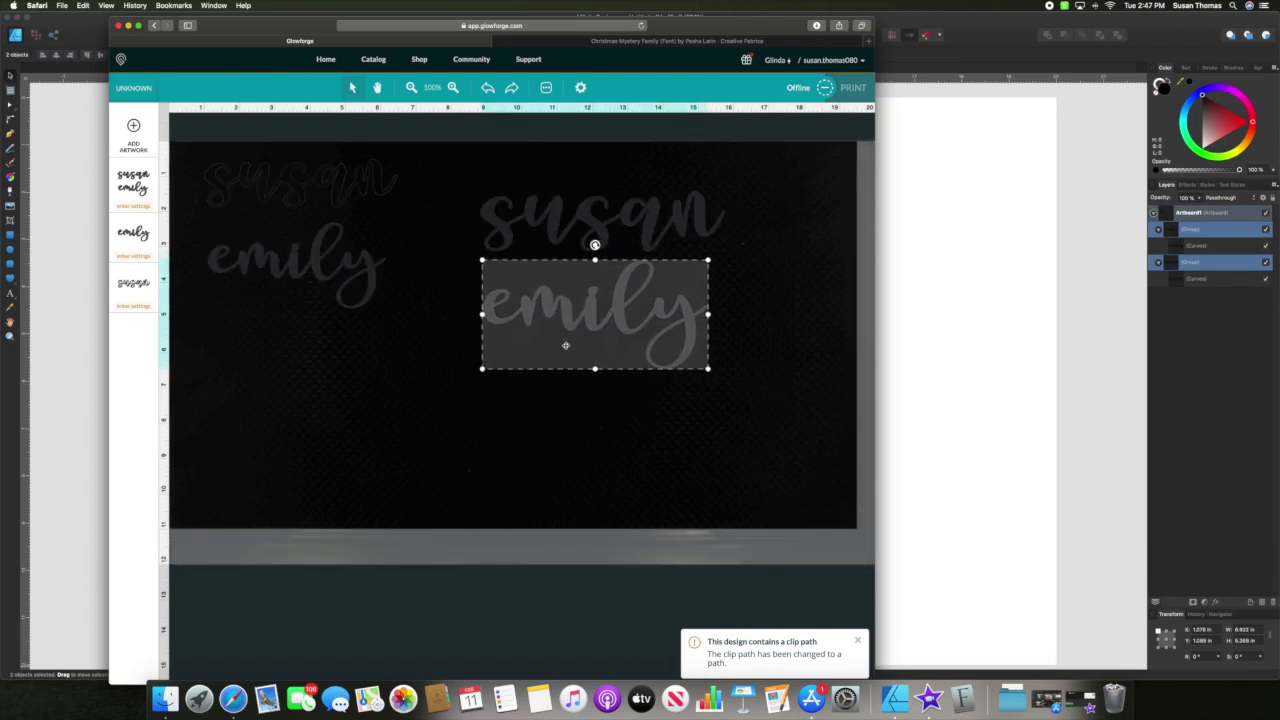